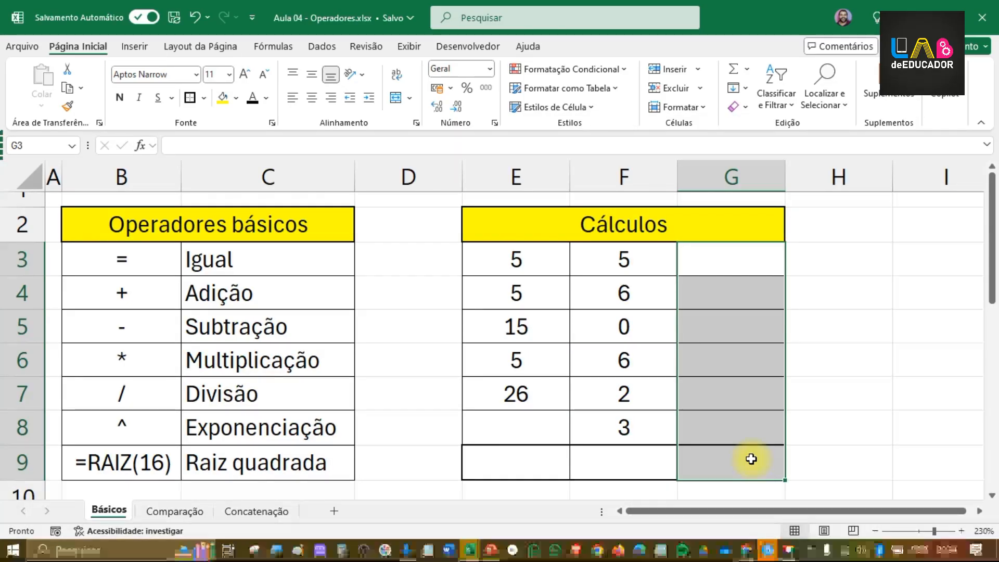
Step: Examine the equals, addition, subtraction and multiplication operators in the Operadores básicos table
click(164, 261)
drag(164, 260, 224, 267)
click(134, 256)
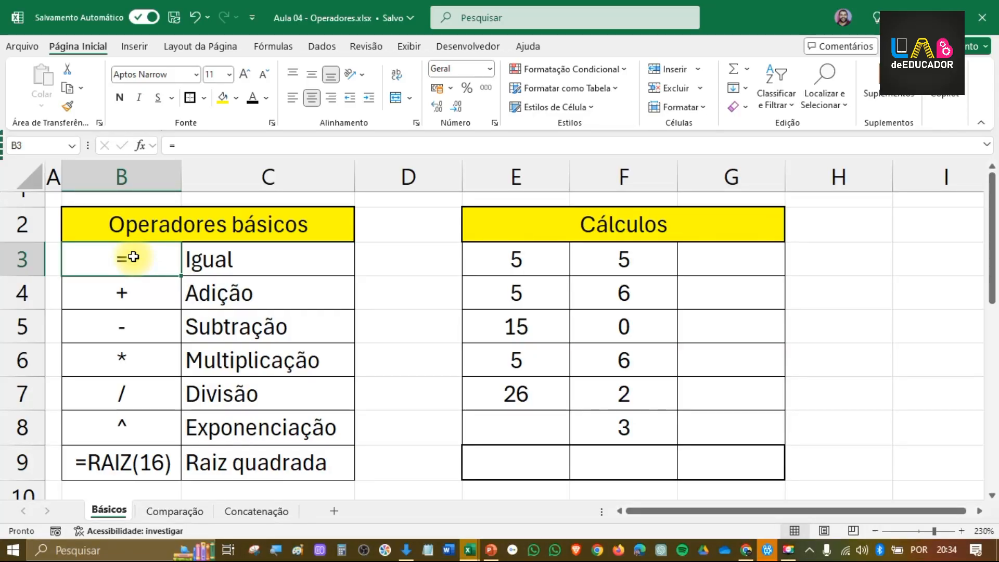
click(694, 262)
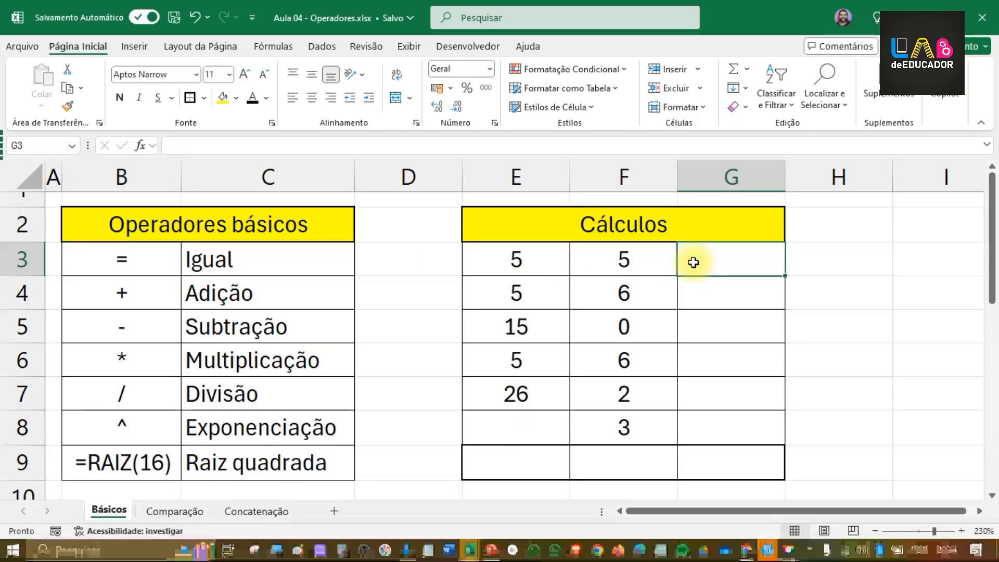
text(=)
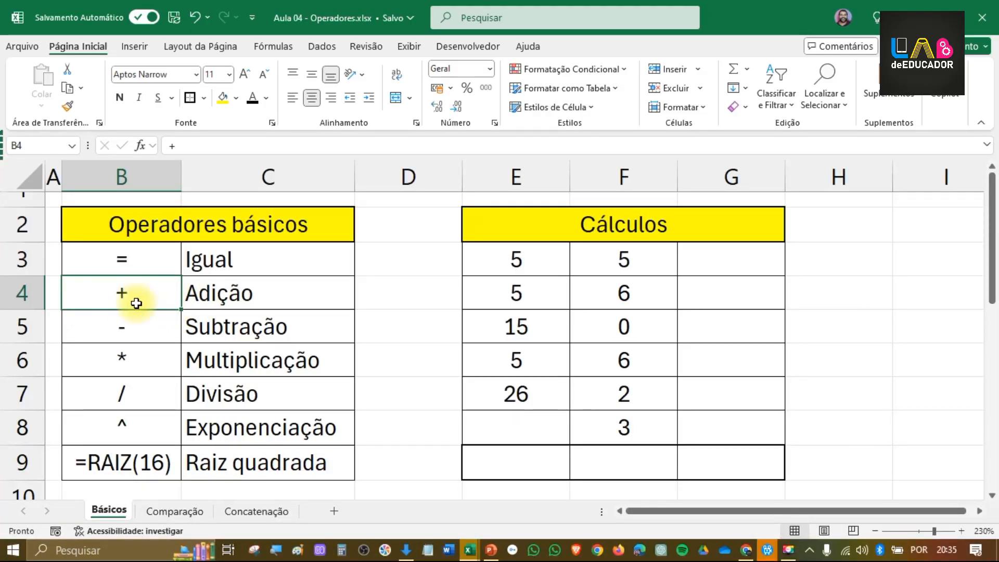
click(233, 291)
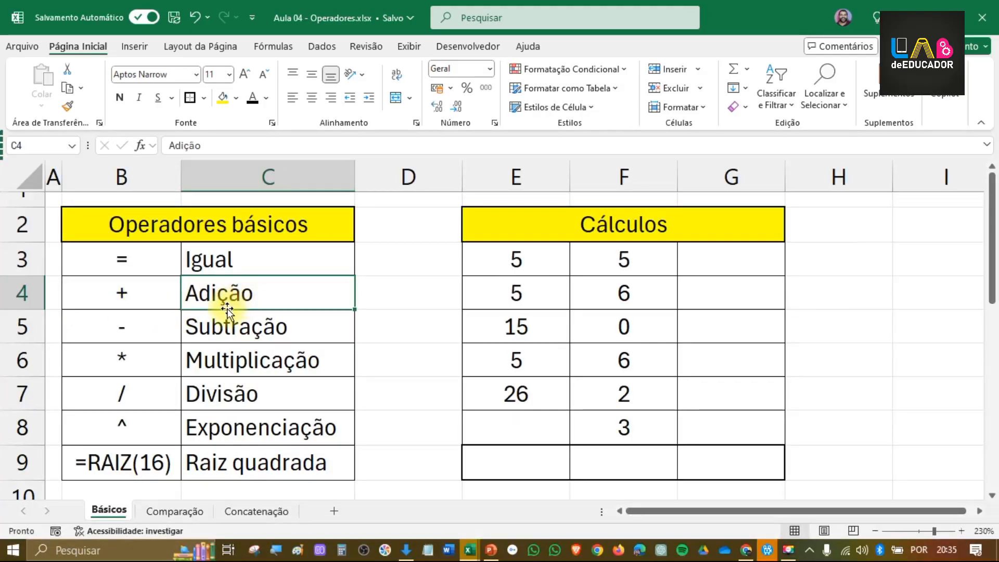
click(151, 331)
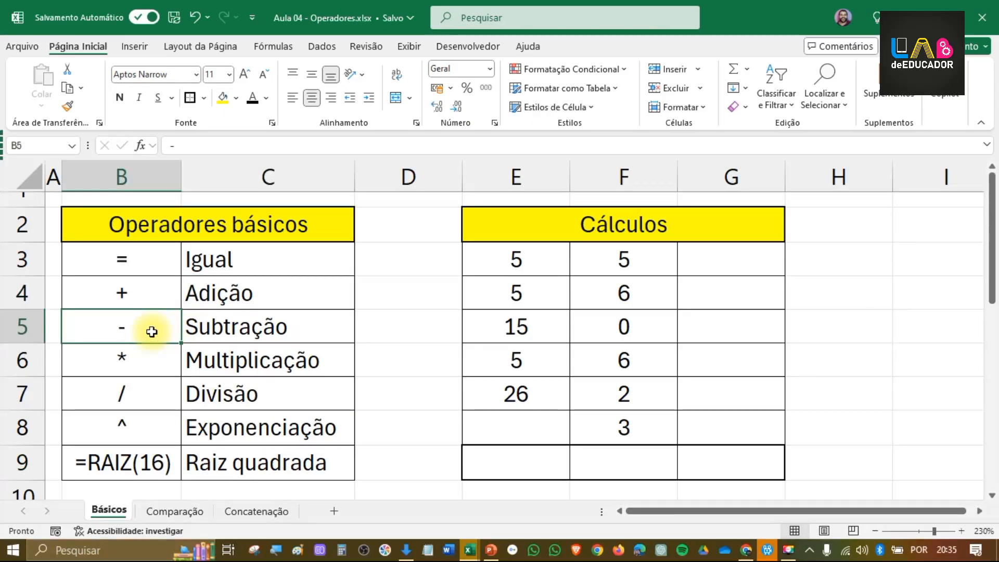
click(152, 360)
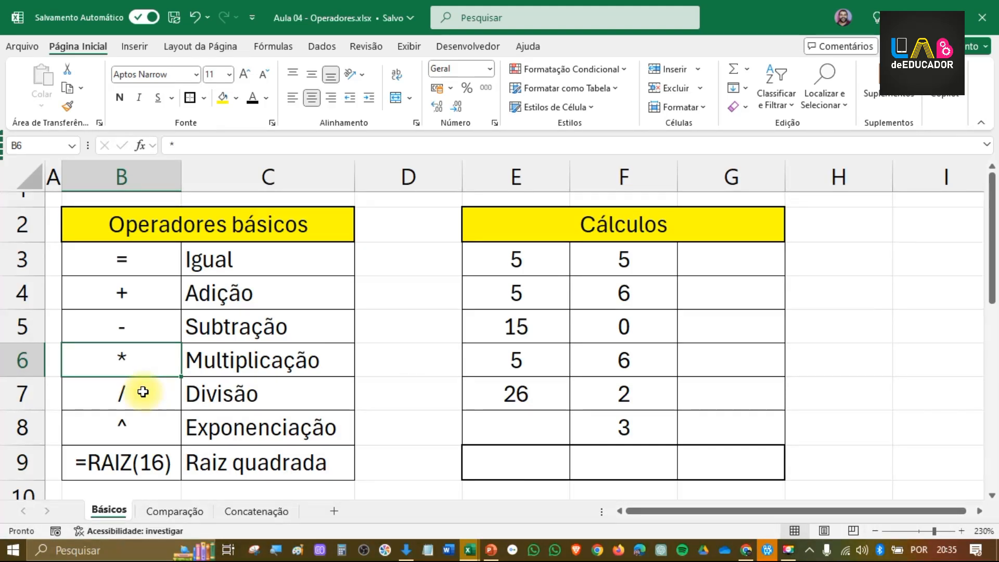
Step: Extend the division label in C7 to read "Divisão / Fração"
double_click(268, 391)
text(/ Fração)
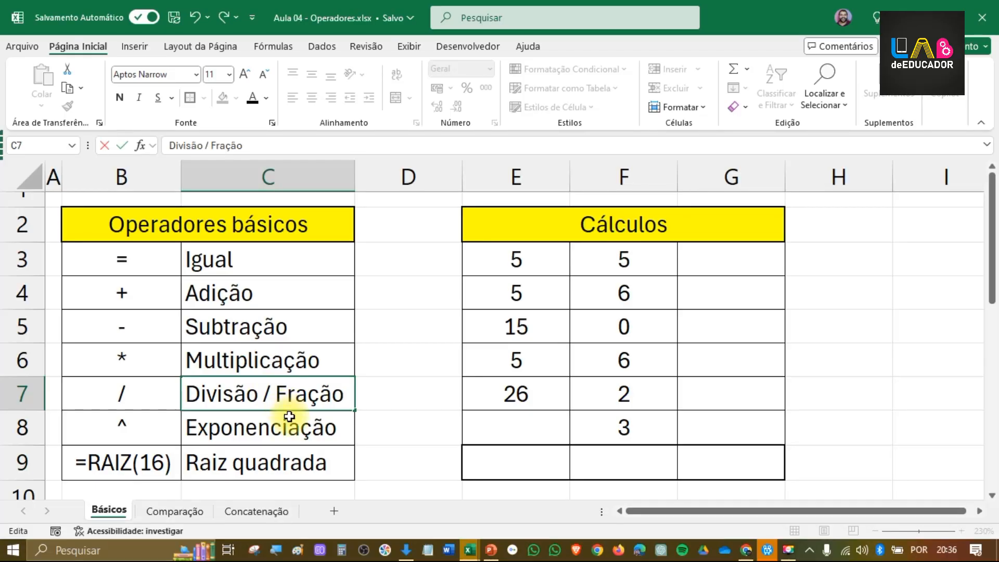
key(Return)
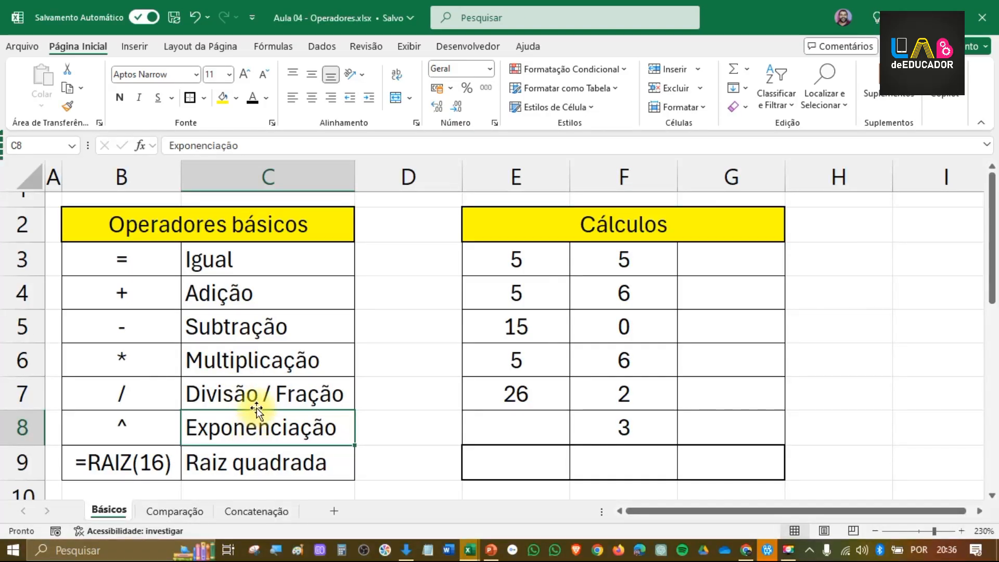
Step: Examine the exponentiation and square root entries in rows 8 and 9, and review the operator symbols in column B
click(133, 435)
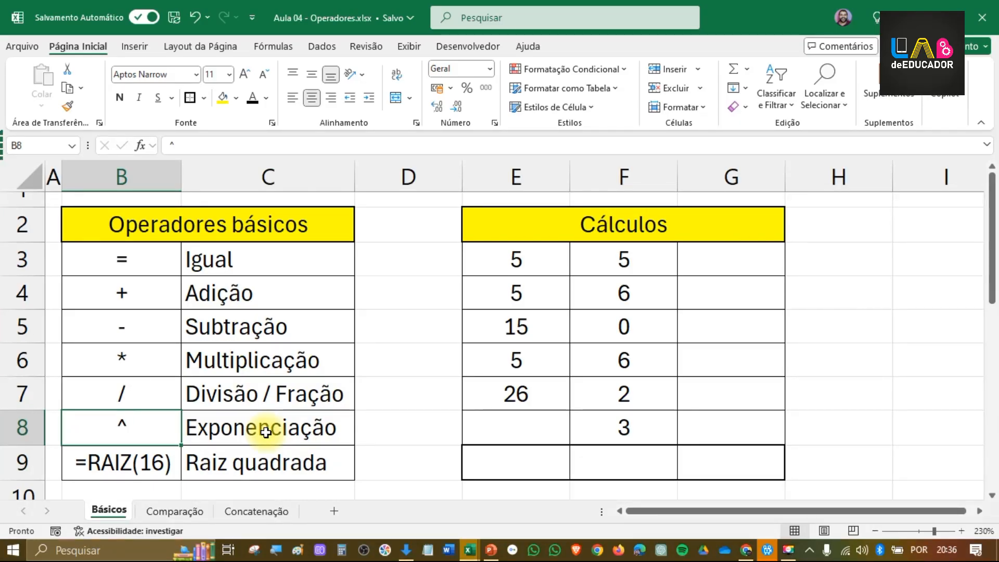
click(172, 457)
click(236, 424)
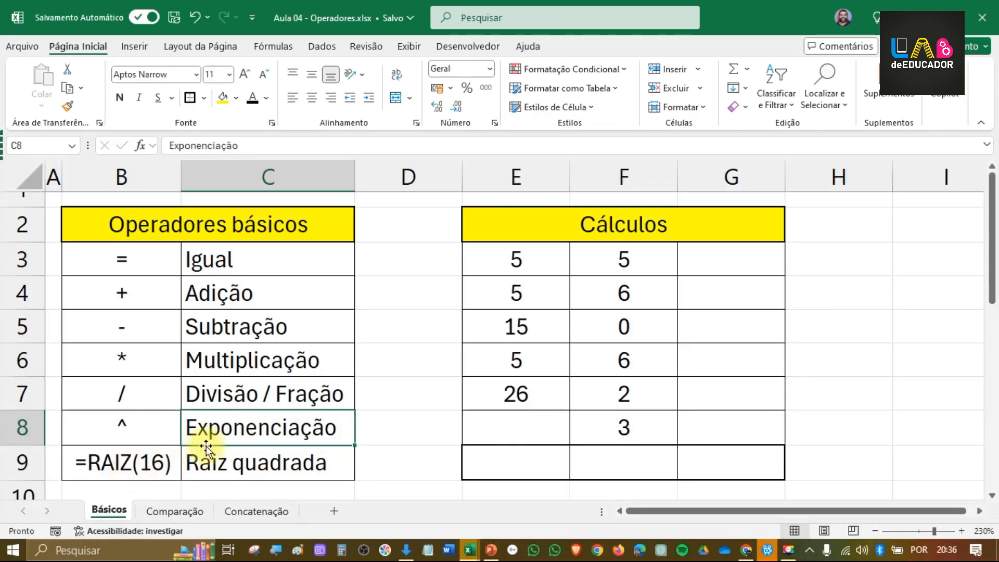
click(246, 461)
click(131, 462)
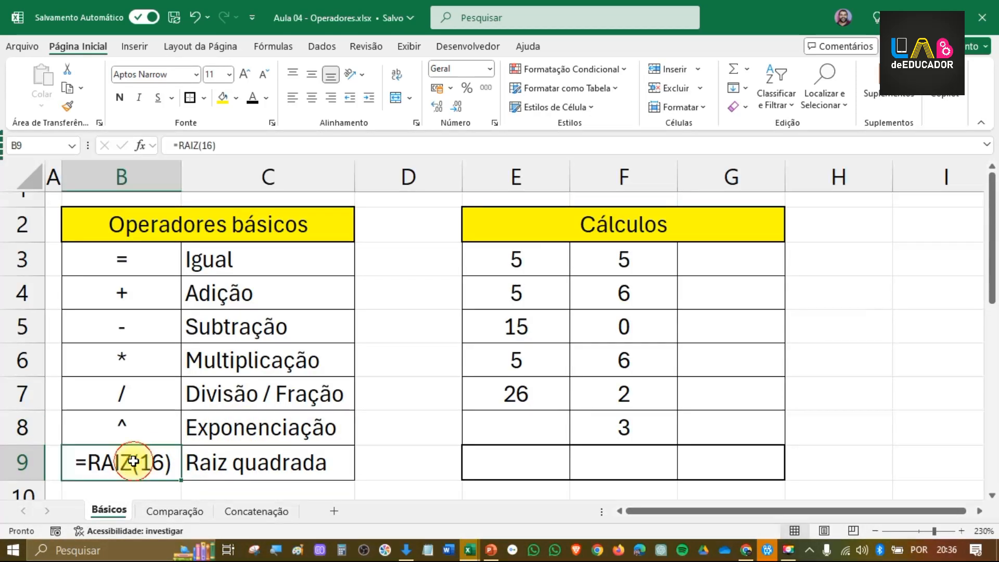
click(286, 457)
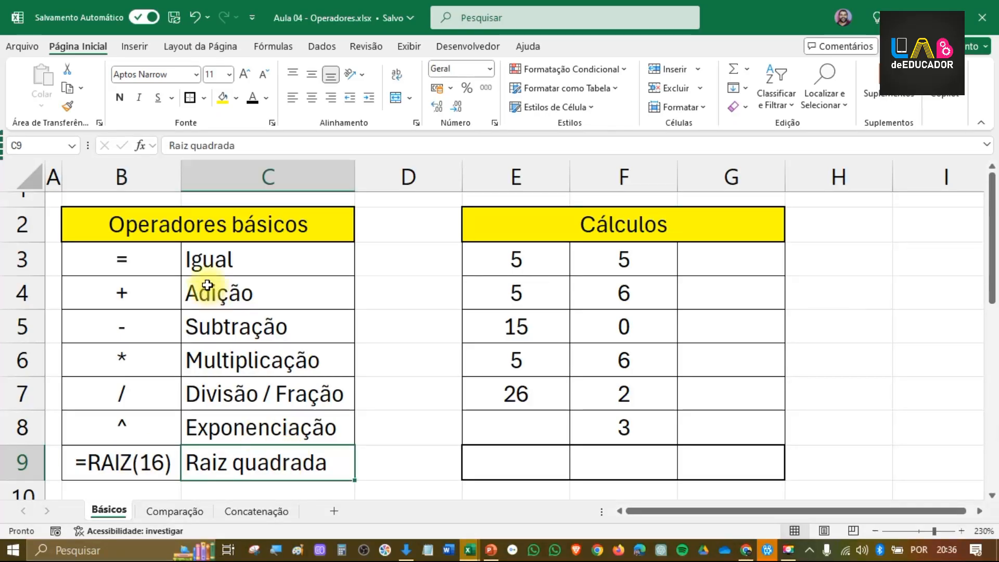
drag(137, 267, 125, 424)
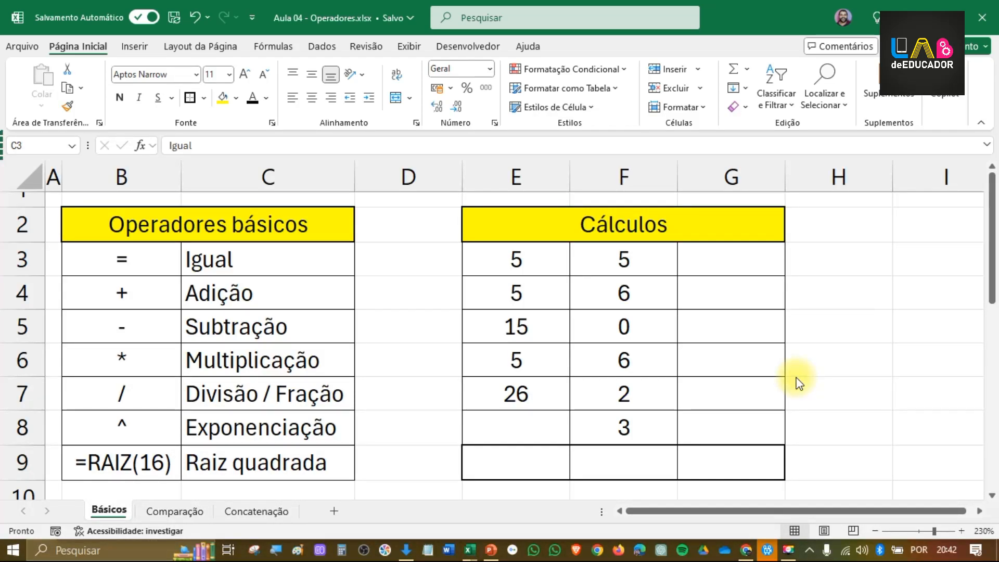
Step: Enter the formula =E3+F3 in G3 to add the first pair of numbers under Cálculos
click(749, 262)
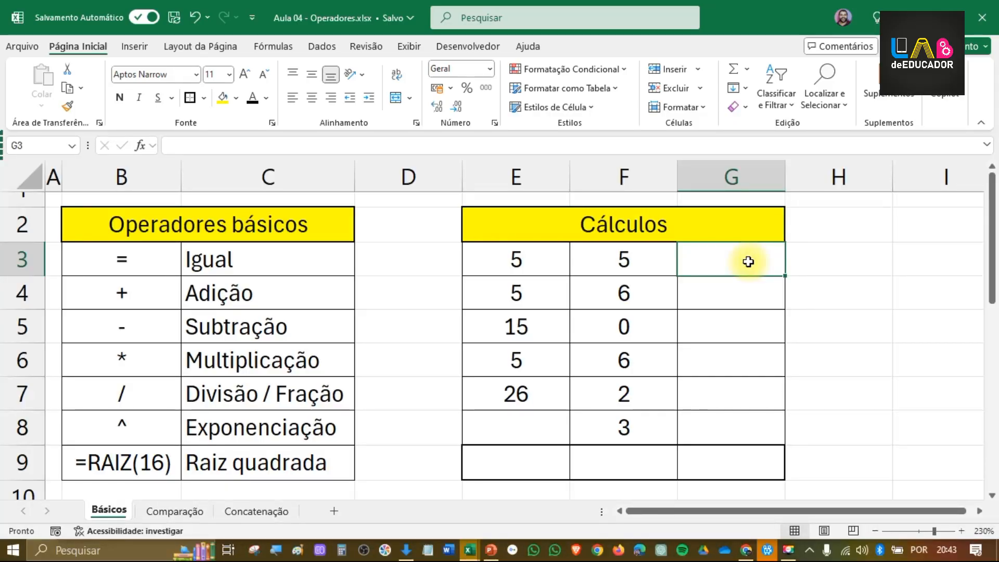
click(270, 46)
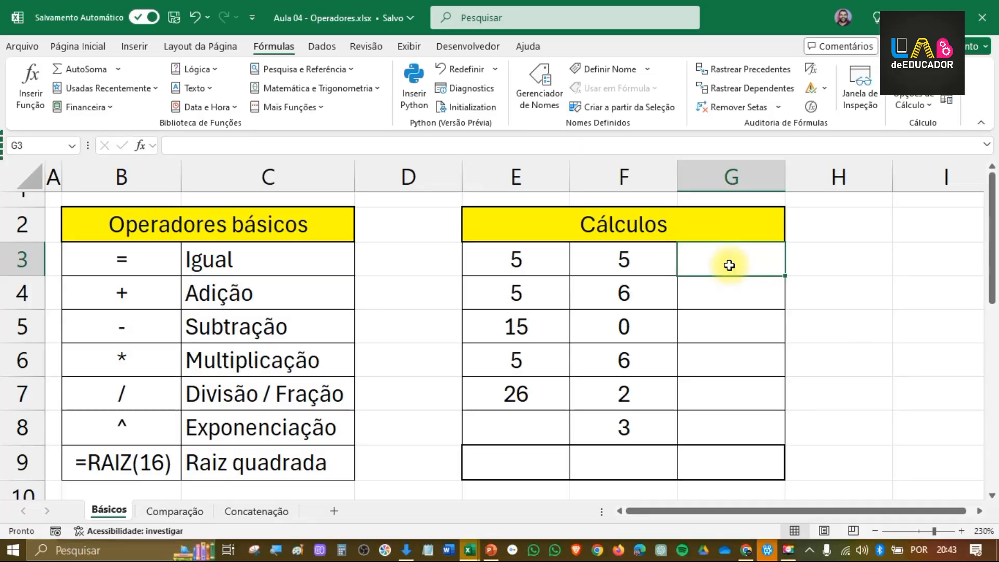
text(=)
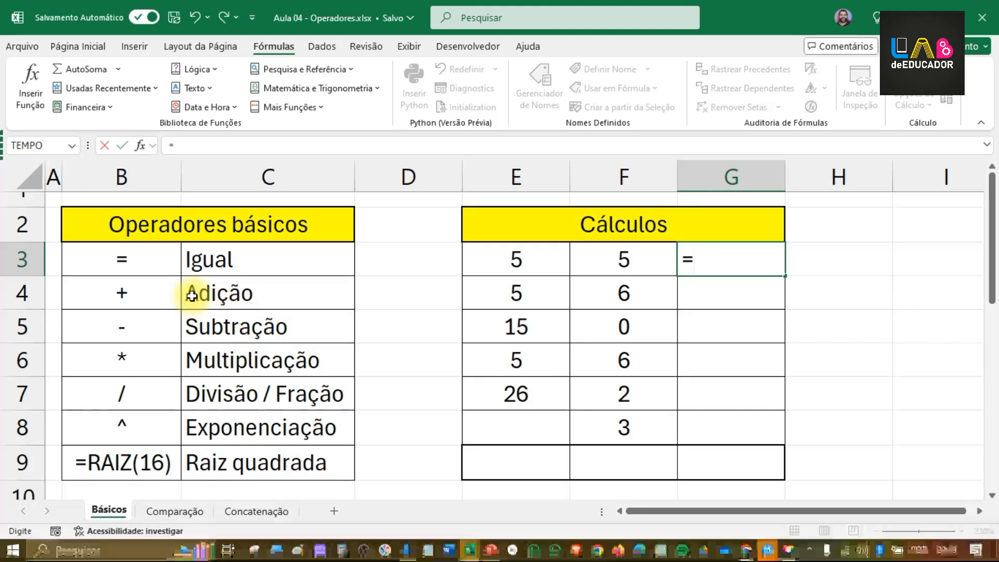
click(529, 260)
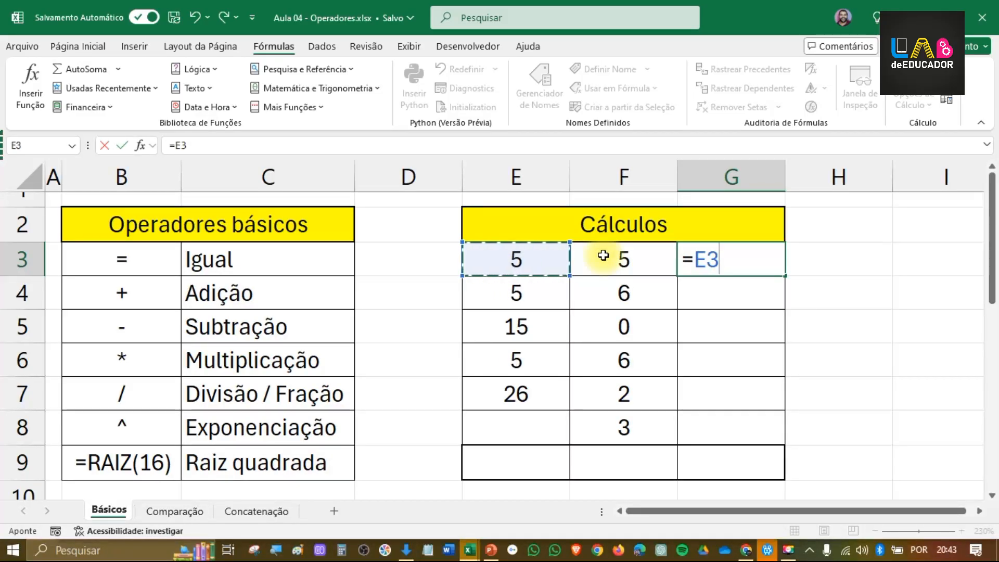
text(+)
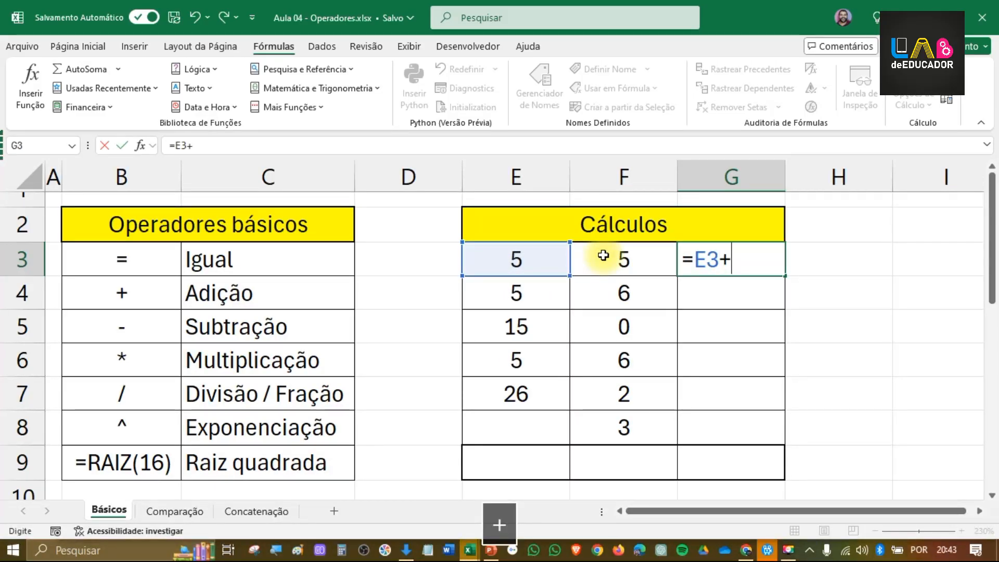
click(630, 261)
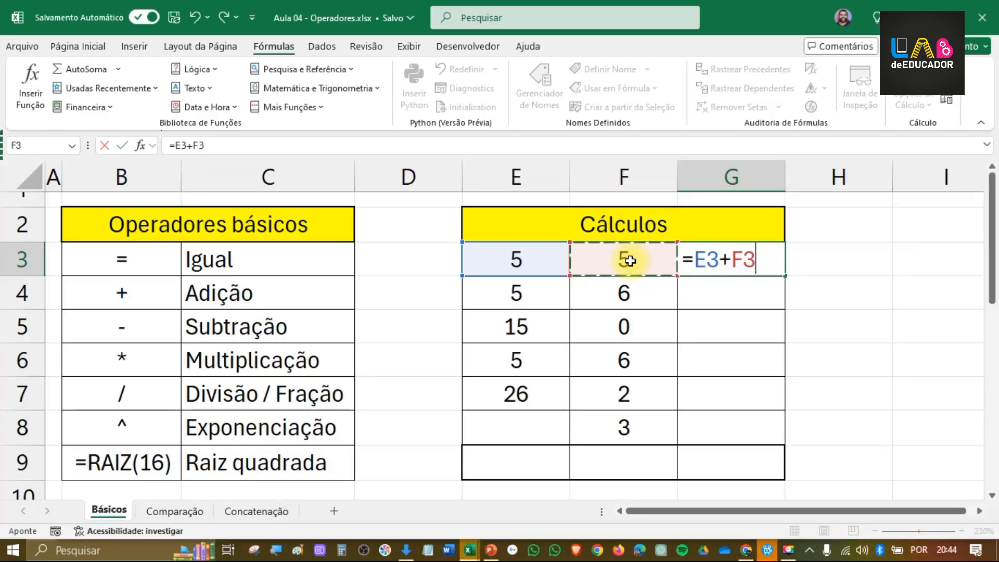
key(Return)
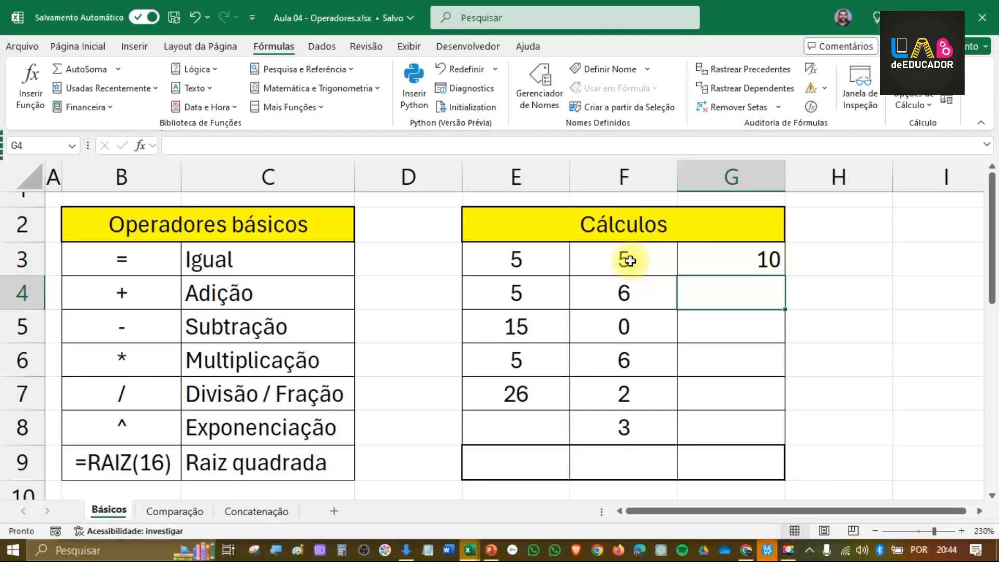
Step: Inspect the sum formula in G3 and the two cells it references, E3 and F3
click(539, 267)
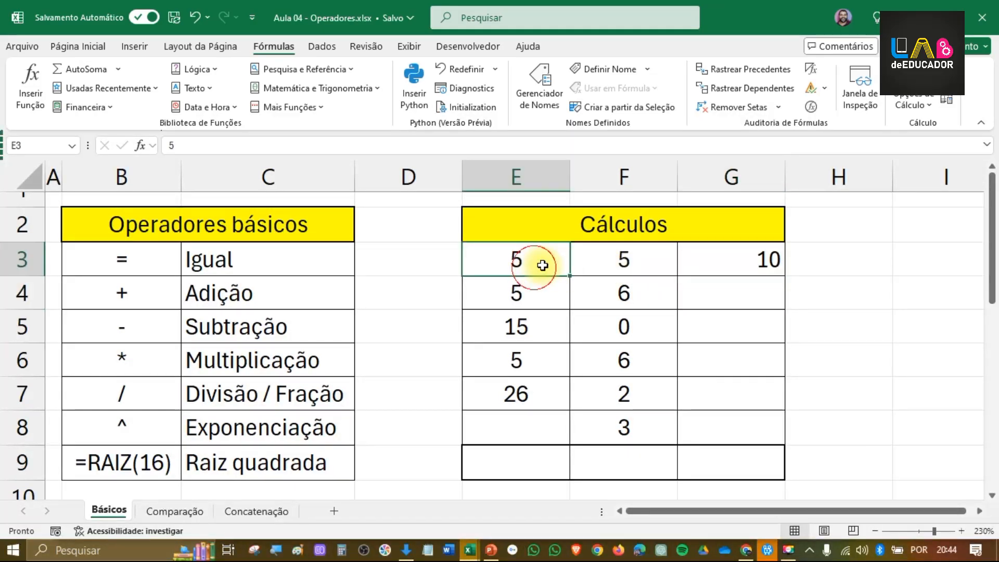
click(598, 265)
click(704, 263)
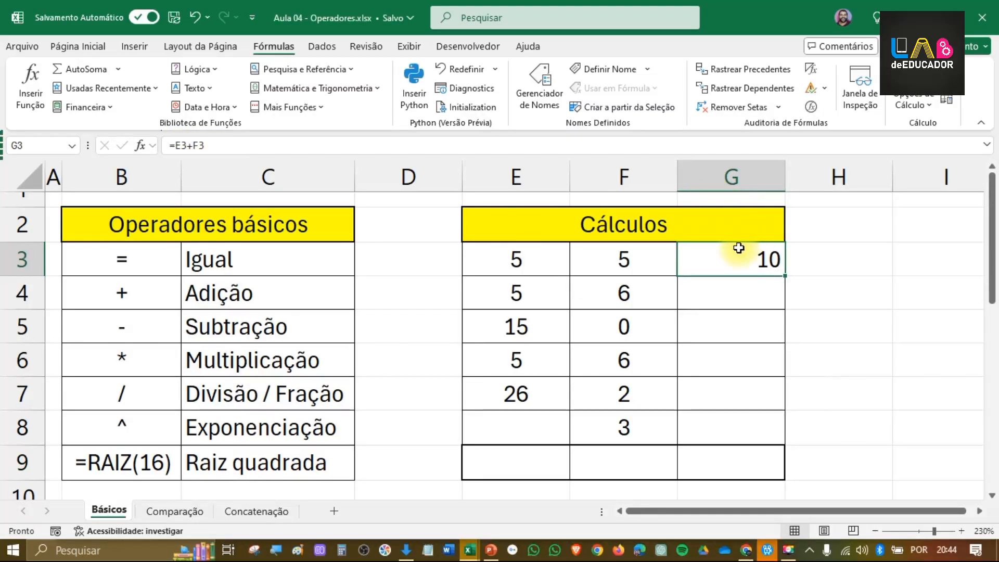
double_click(717, 266)
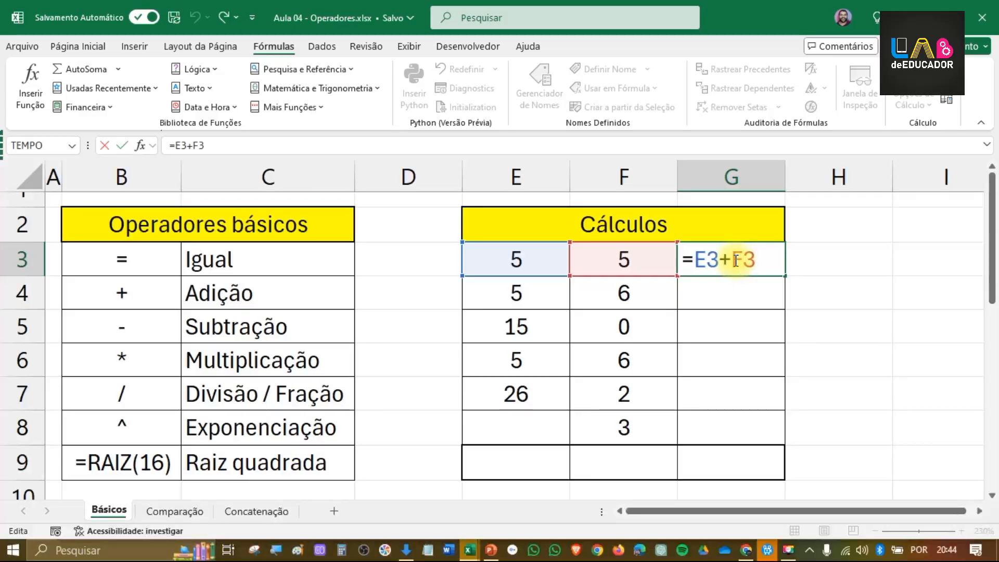
key(Return)
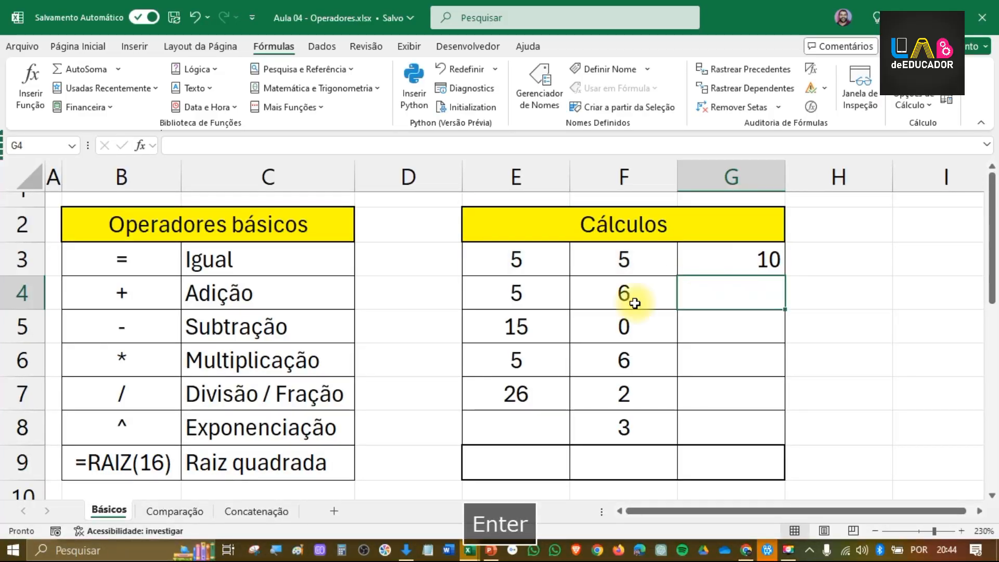
Step: Test the sum formula by setting F3 to 6, and restore F3 to 5
click(624, 265)
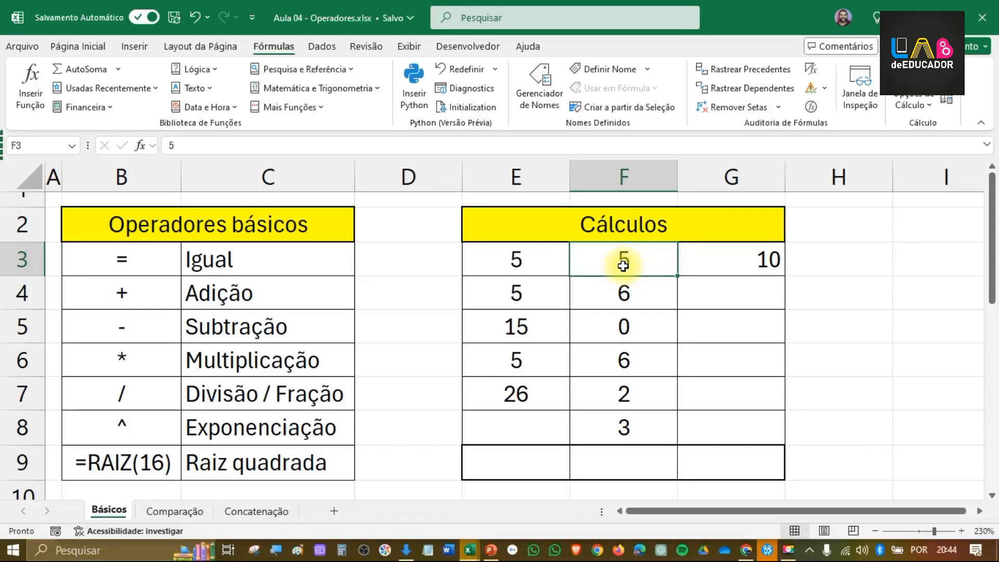
text(6)
key(Return)
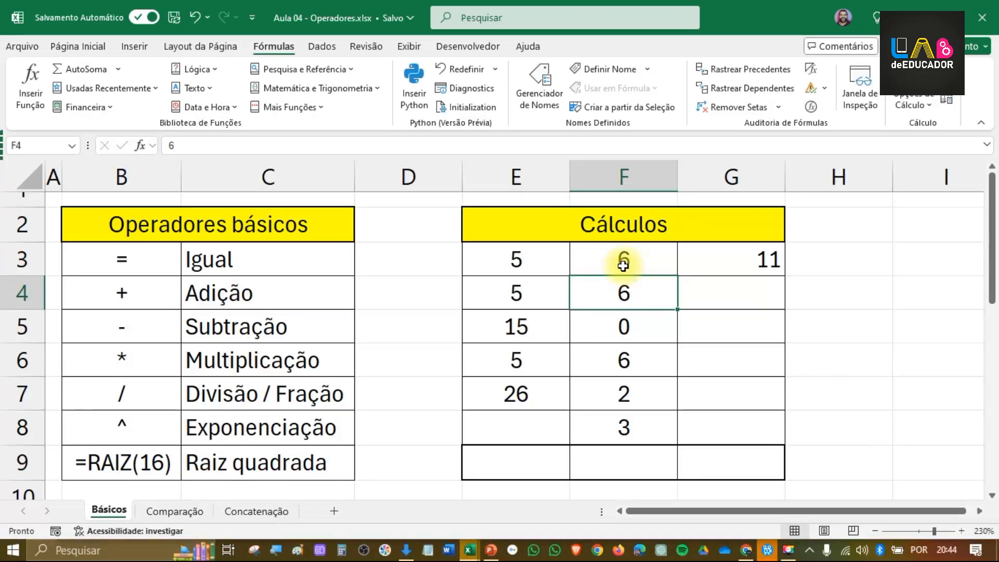
click(623, 266)
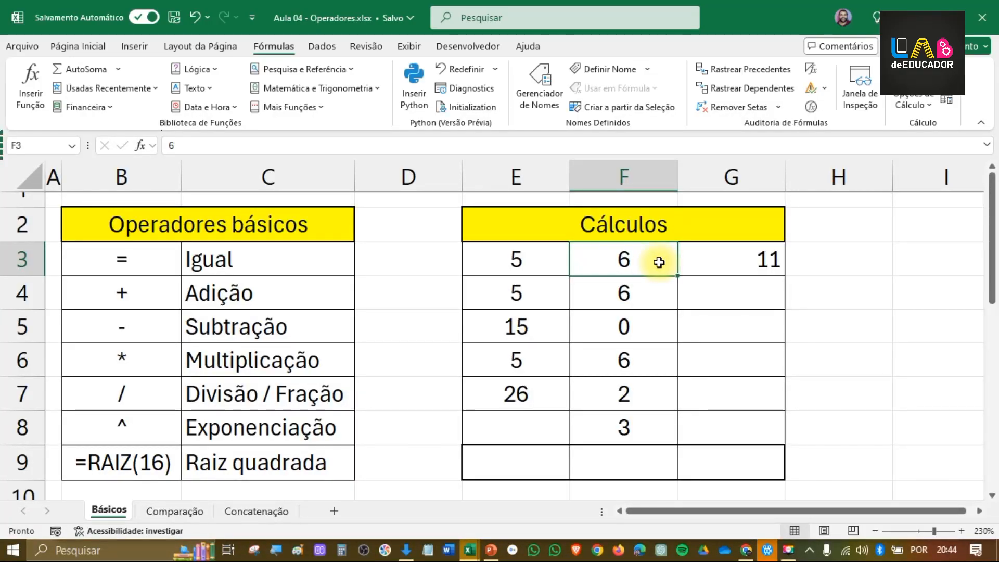
text(5)
key(Return)
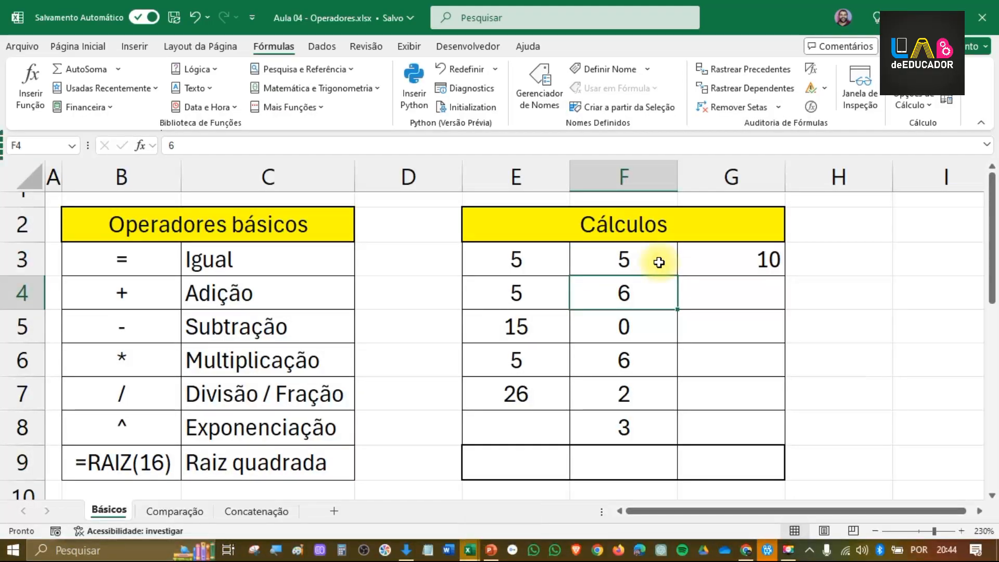
click(659, 262)
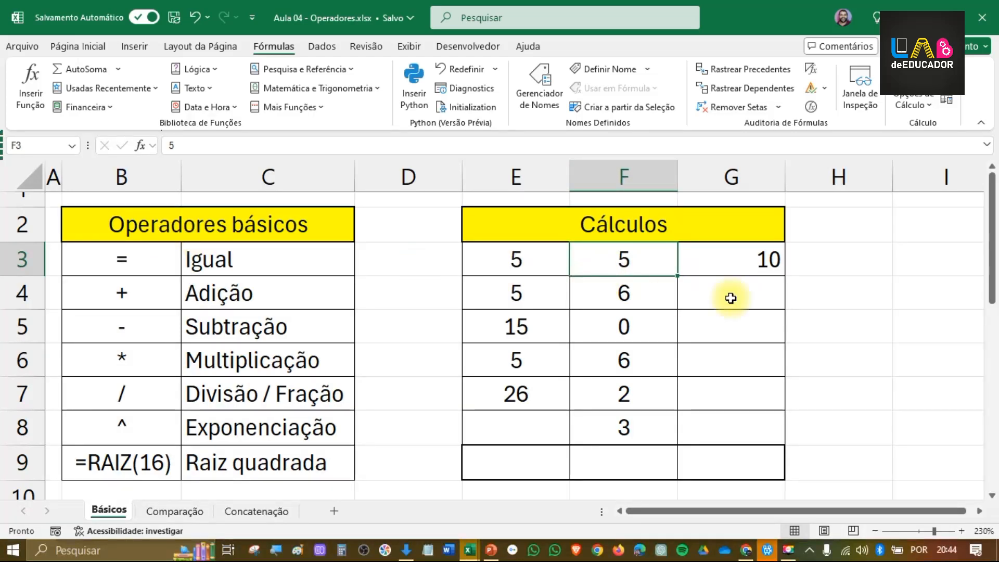
Step: Review the sum formula in G3 and fill it down through G8
double_click(756, 261)
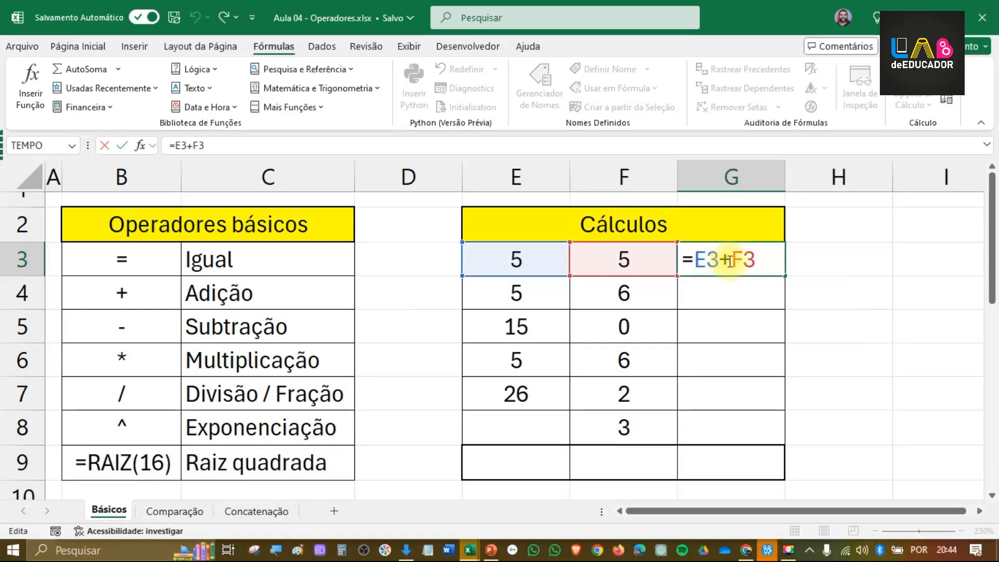
key(Return)
click(759, 267)
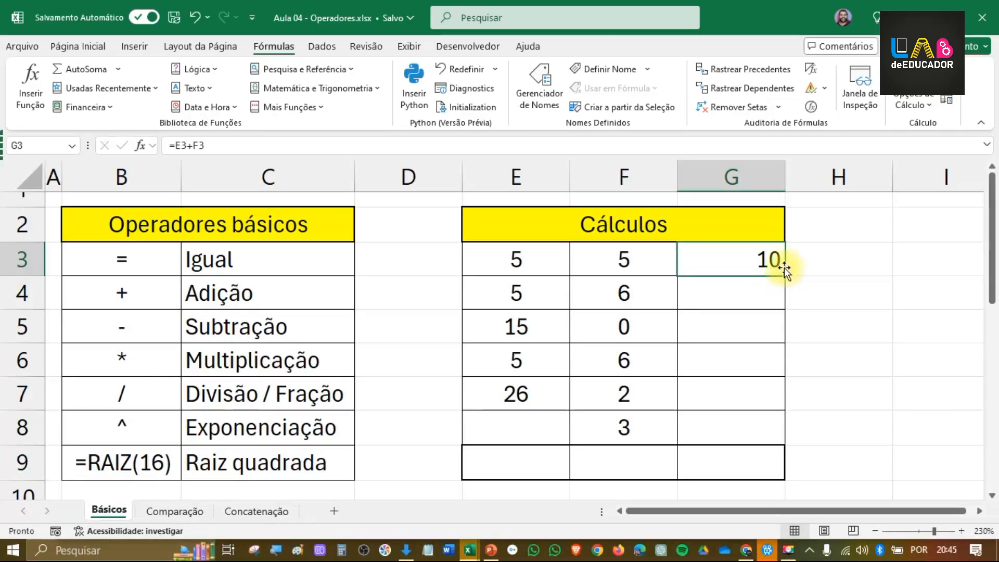
drag(785, 278, 774, 429)
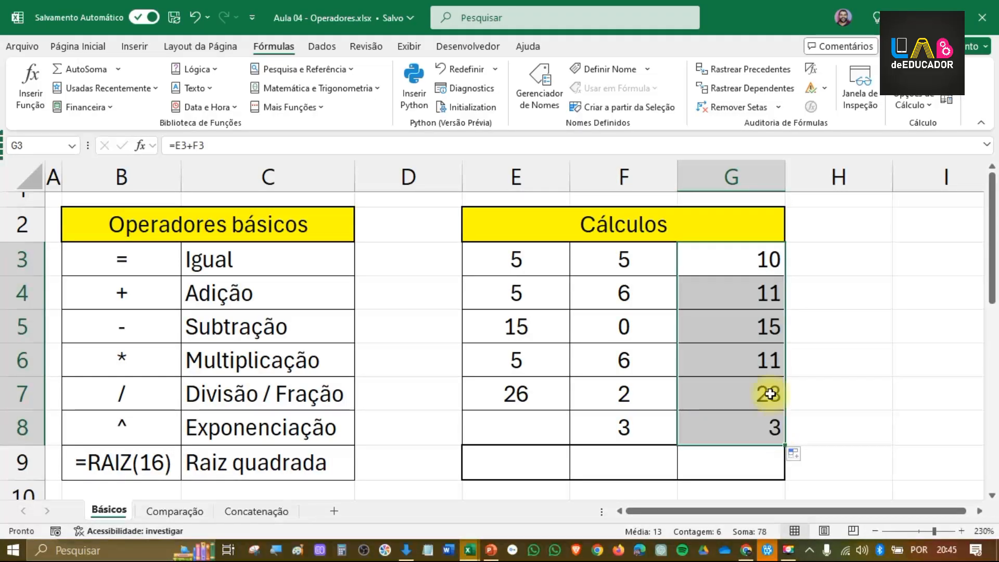
Step: Compare the formula in G3 with the copied one in G4 to check how the cell references shift
click(723, 292)
click(722, 254)
click(733, 309)
click(736, 260)
click(736, 293)
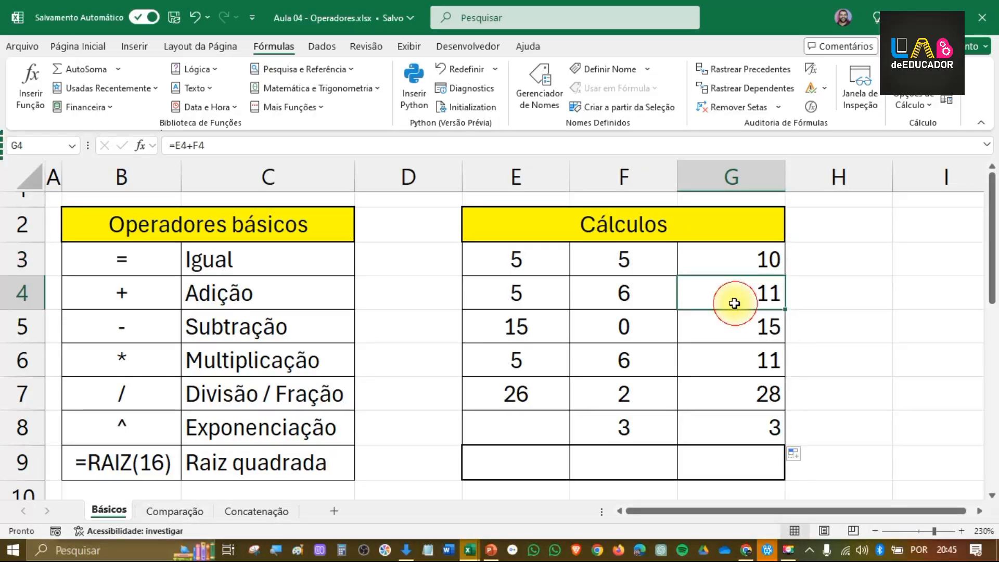
click(729, 258)
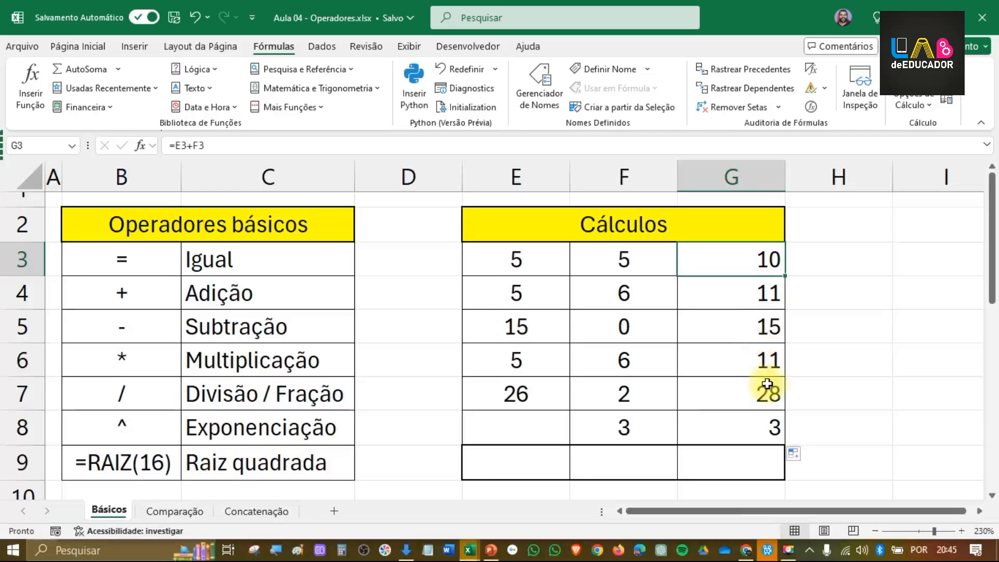
click(736, 296)
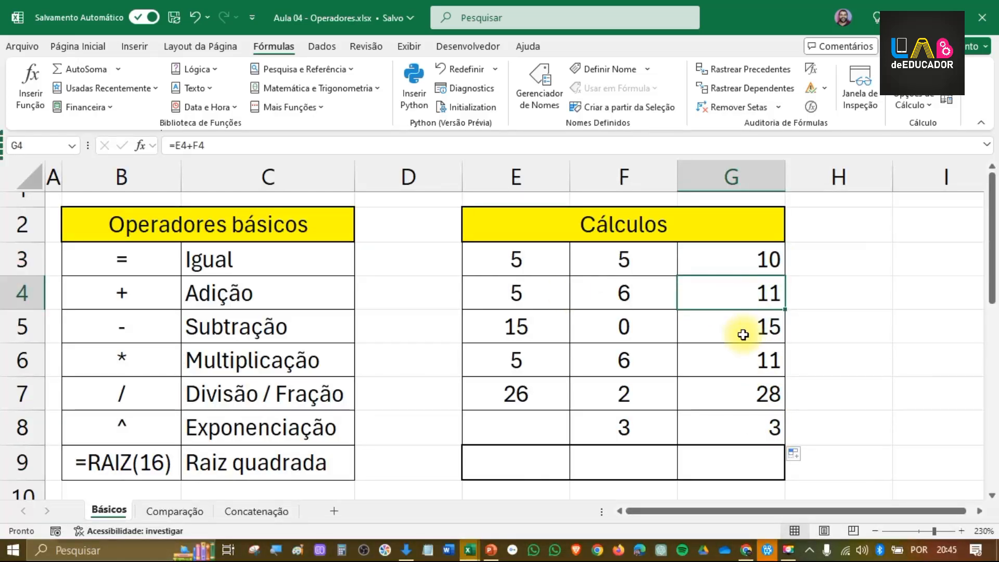
Step: Review the copied sum formulas in G5, G6 and G7 to check which cells each one references
click(743, 335)
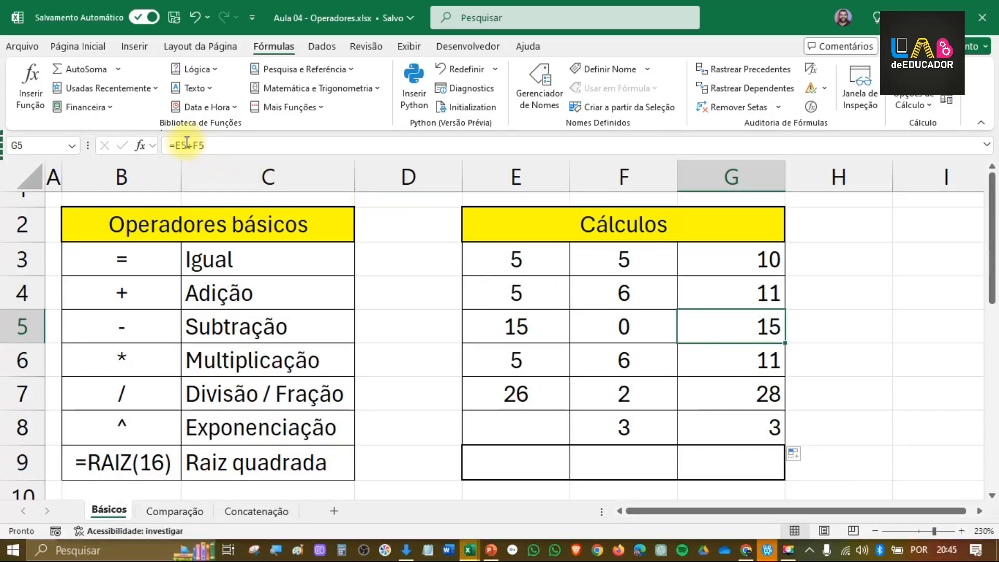
double_click(743, 335)
double_click(744, 368)
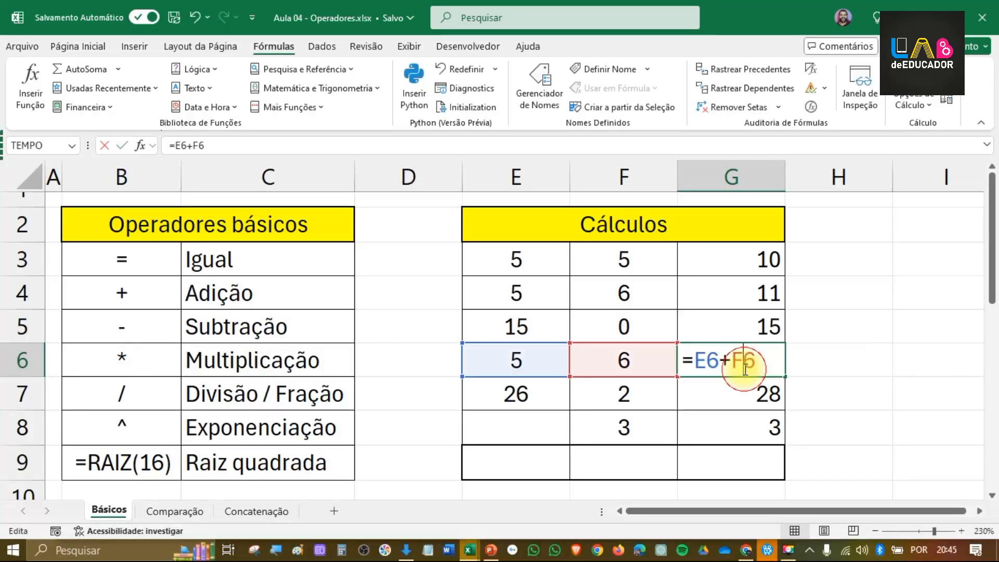
double_click(737, 393)
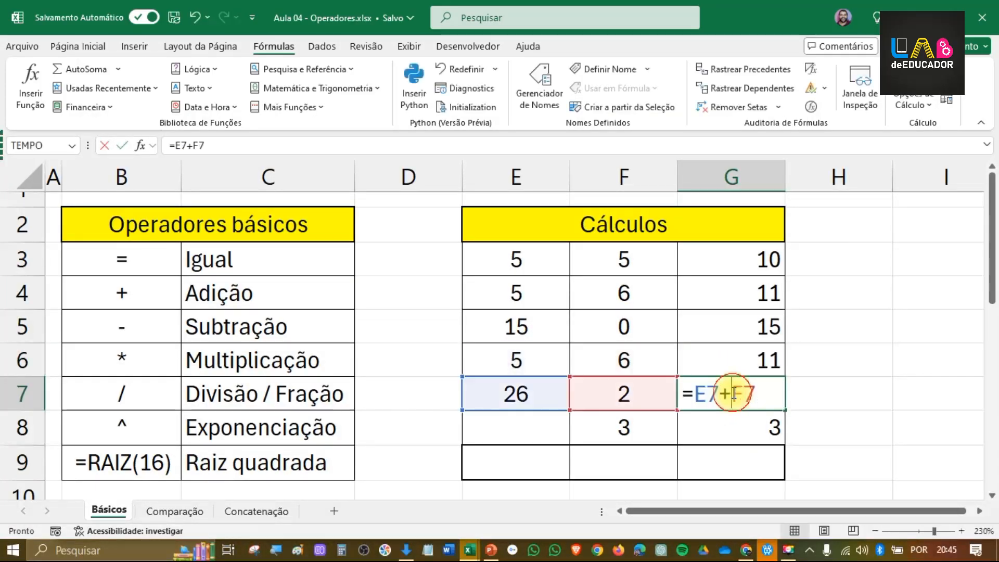
click(746, 266)
key(BackSpace)
key(BackSpace)
key(Return)
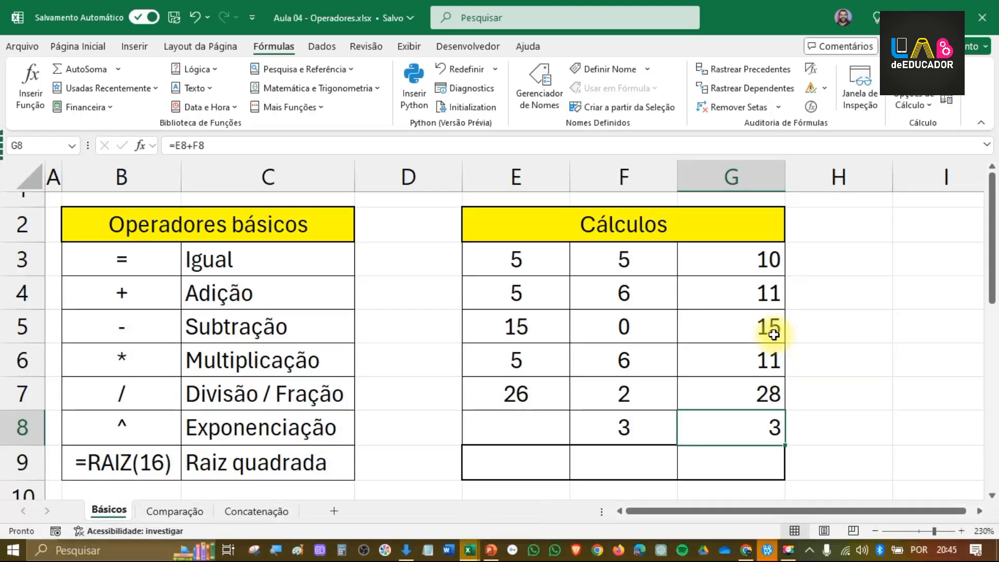
Step: Change the formula in G3 to the subtraction =E3-F3 and fill it down through G8
click(729, 260)
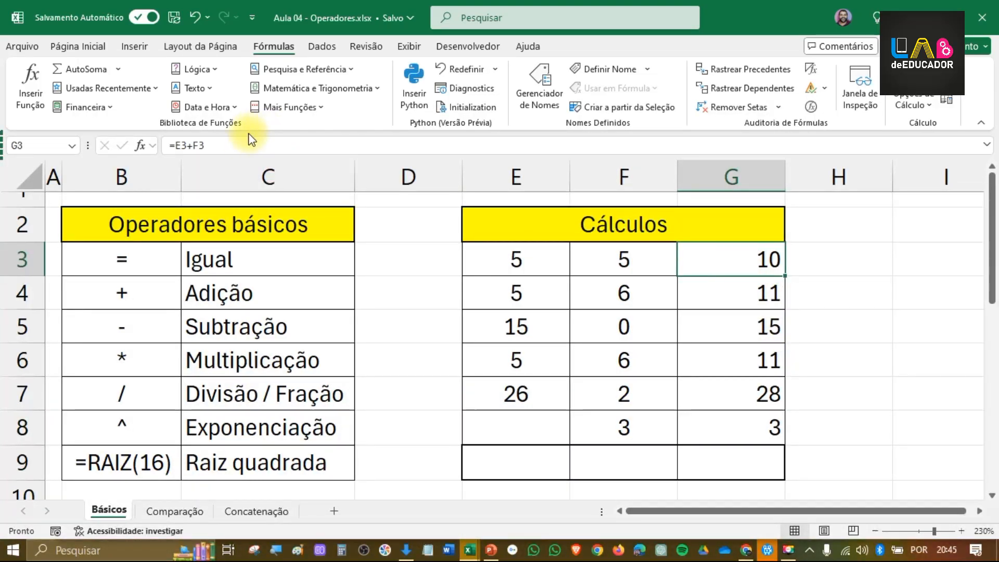
double_click(743, 259)
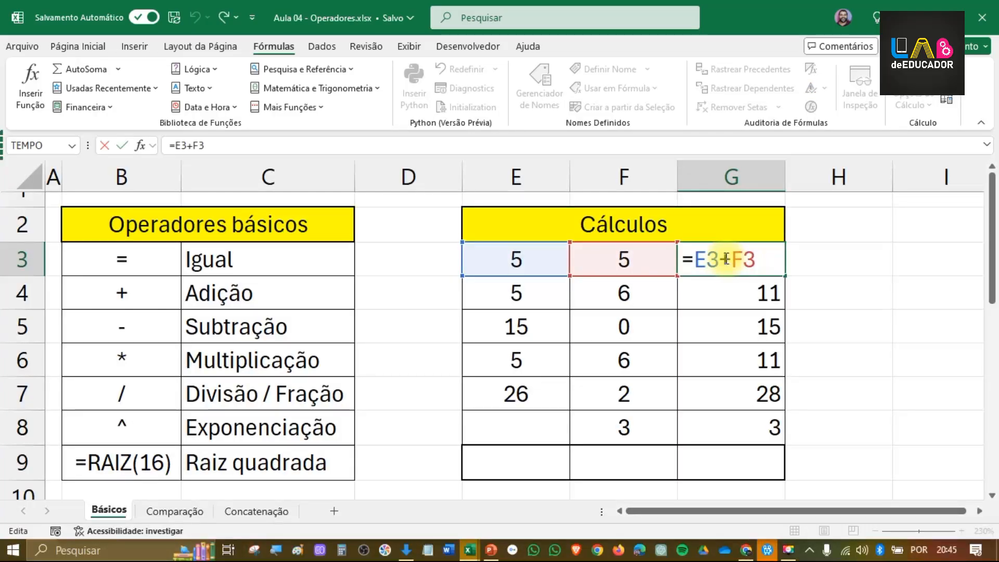
click(729, 259)
key(BackSpace)
text(-)
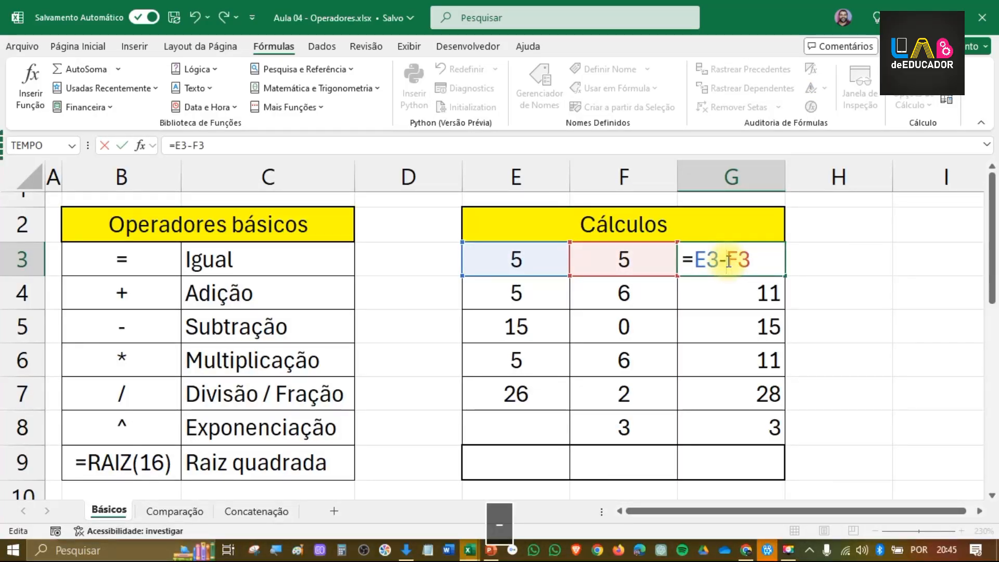
key(Return)
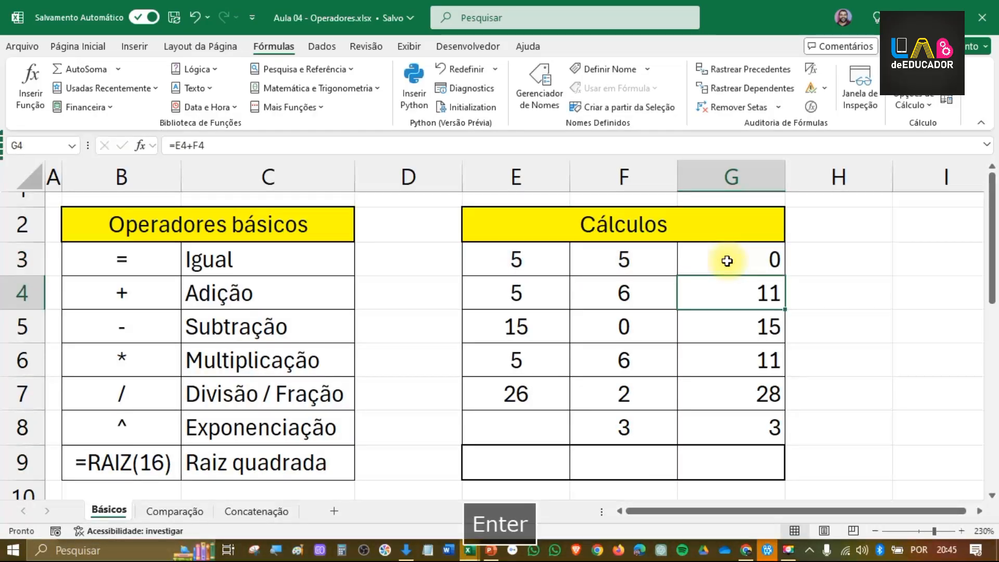
click(727, 260)
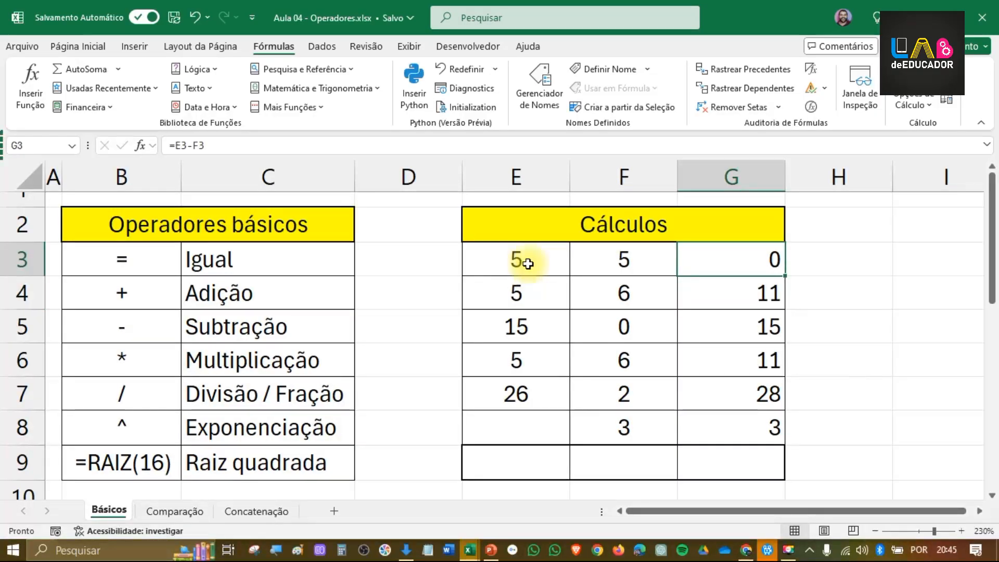
drag(784, 276, 744, 427)
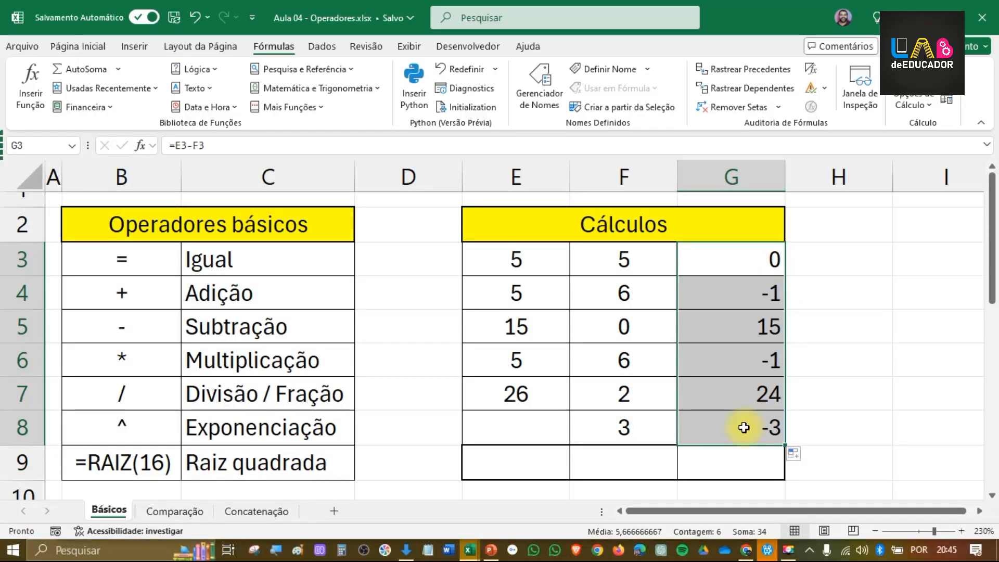
Step: Change the formula in G3 to the multiplication =E3*F3 and fill it down through G8
click(756, 256)
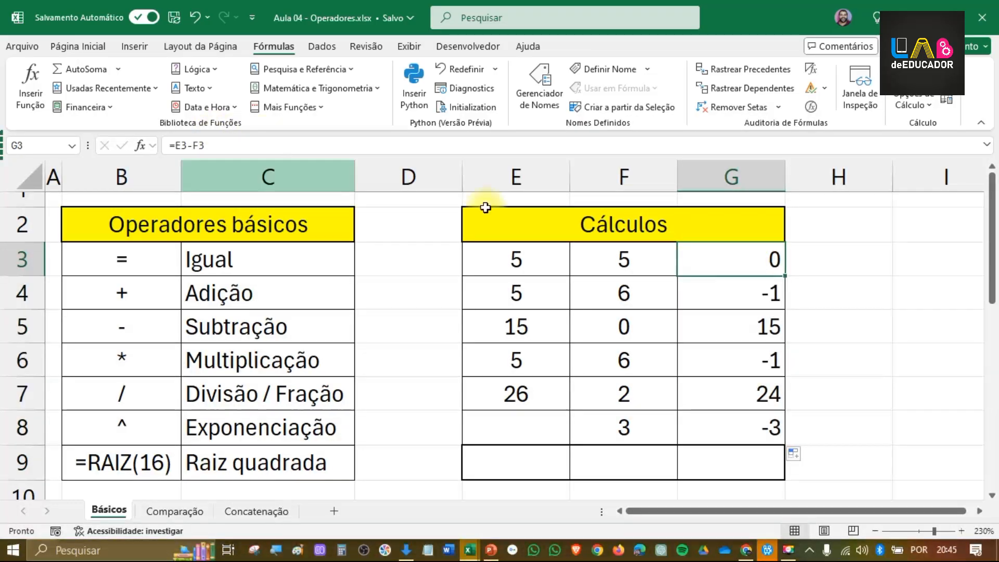
double_click(719, 260)
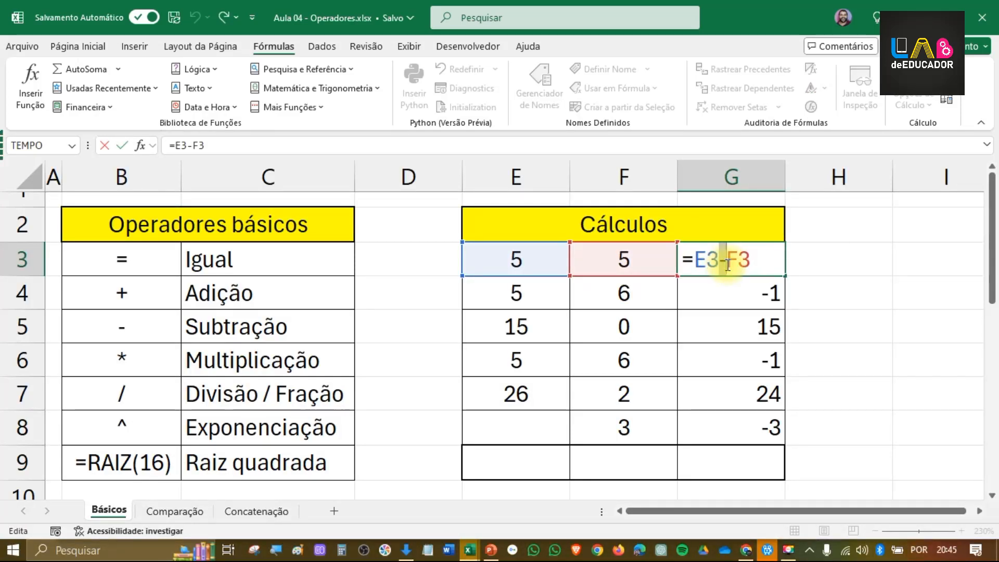
text(*)
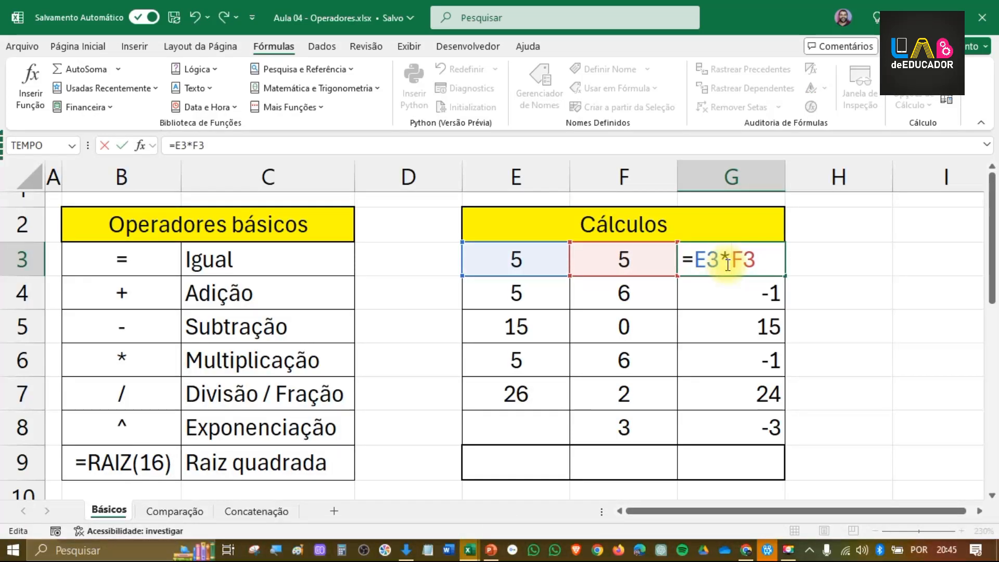
key(Return)
click(725, 263)
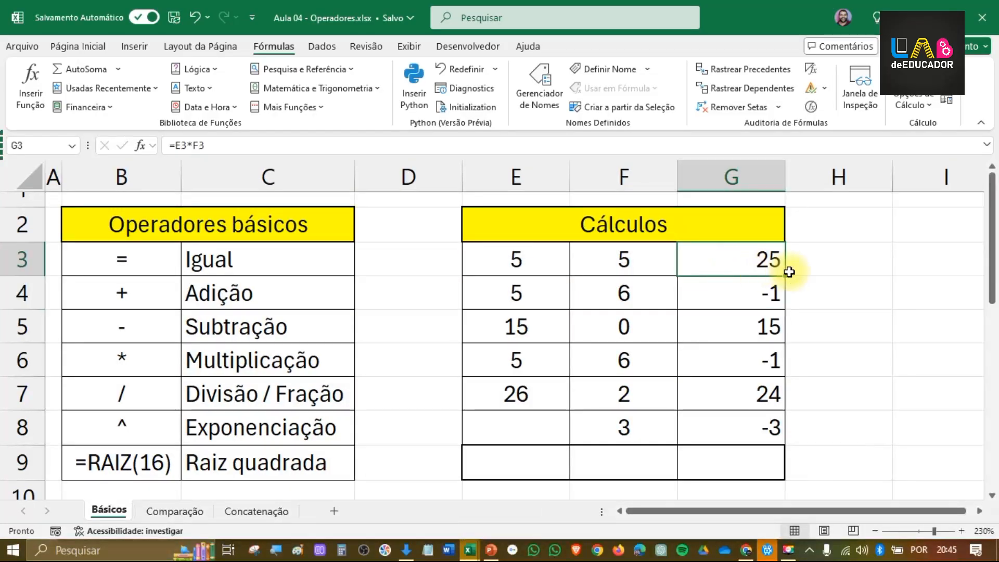
drag(785, 278, 763, 425)
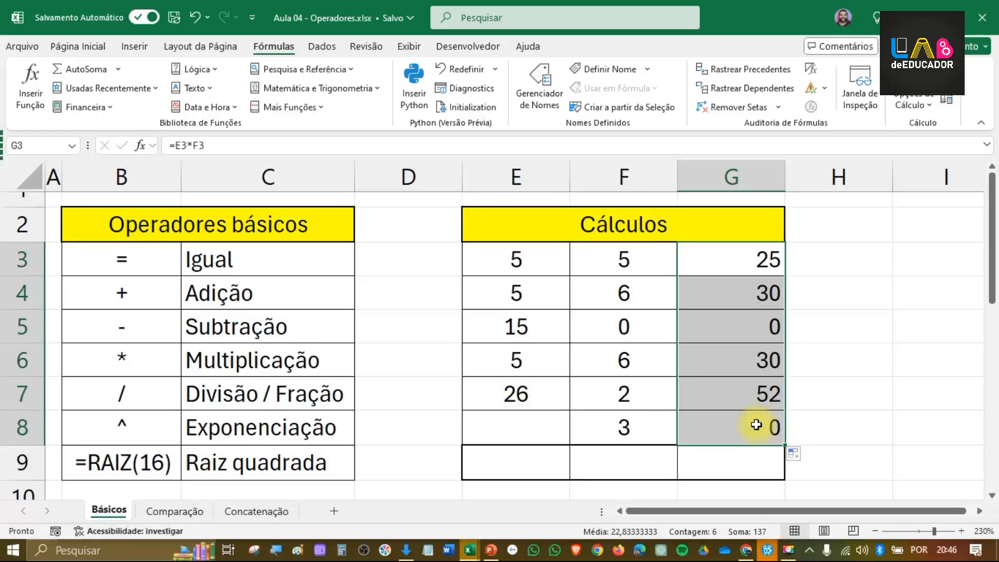
Step: Check the multiplication in G8 against its input cells and fill the empty cell E8 with 6
click(756, 425)
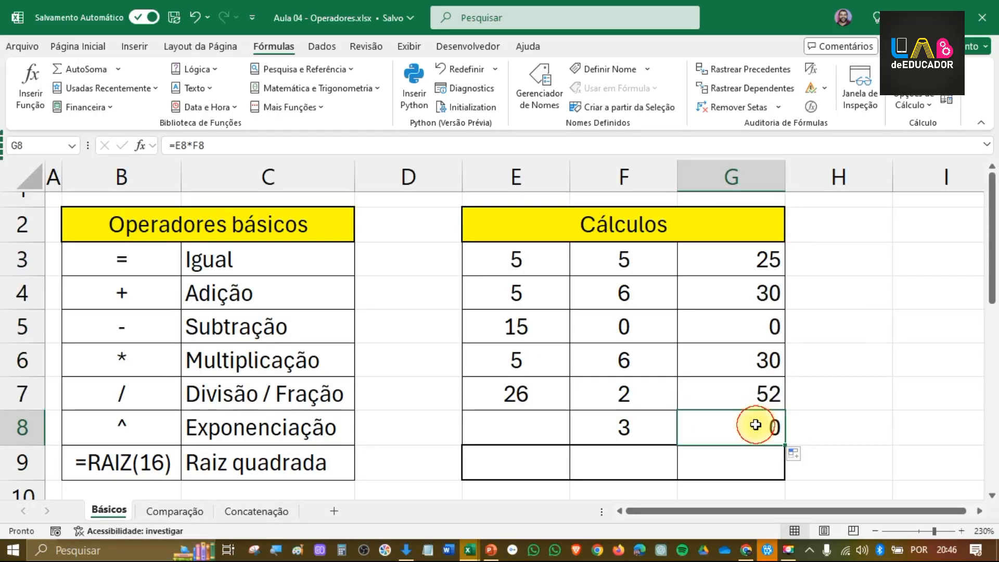
click(502, 435)
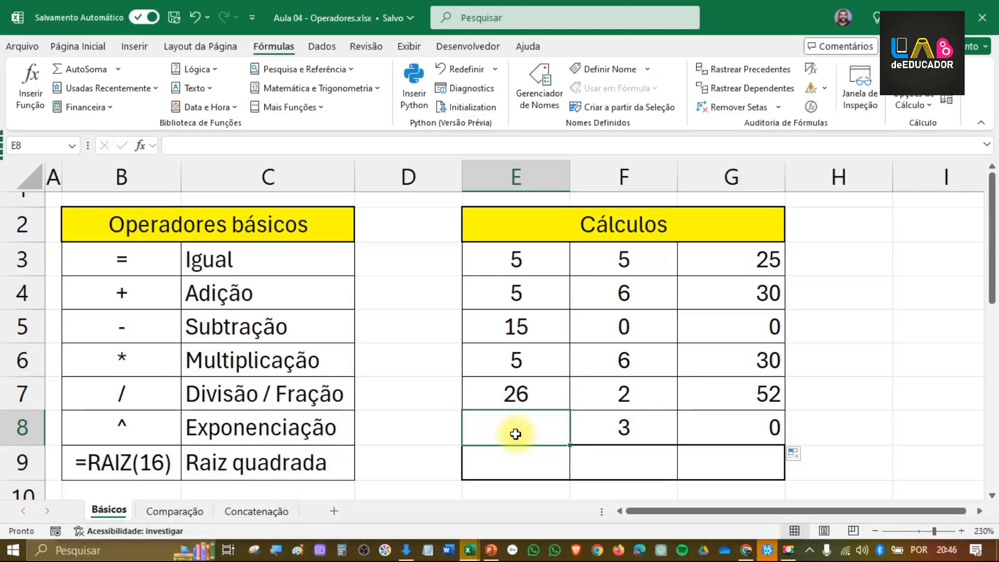
click(621, 324)
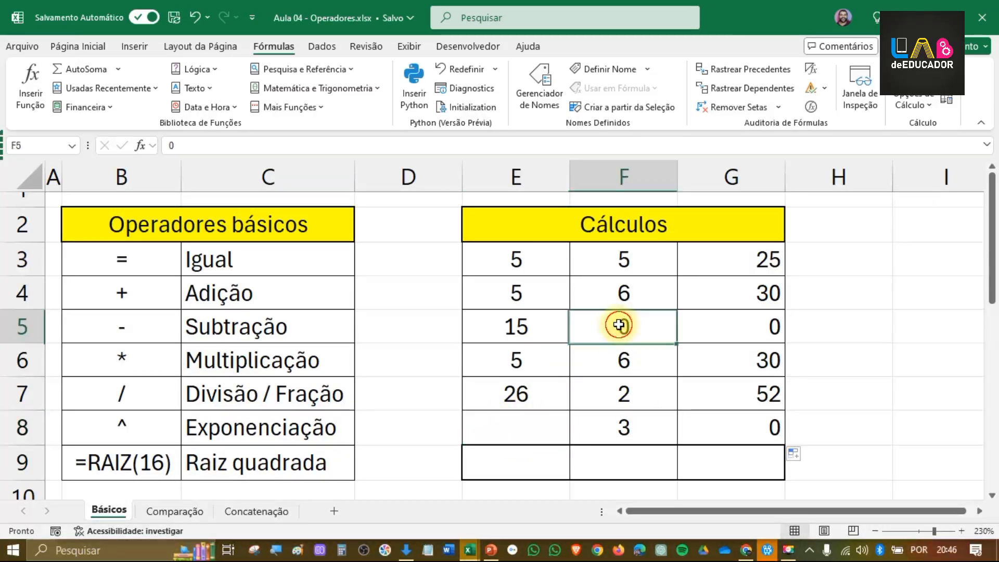
click(534, 421)
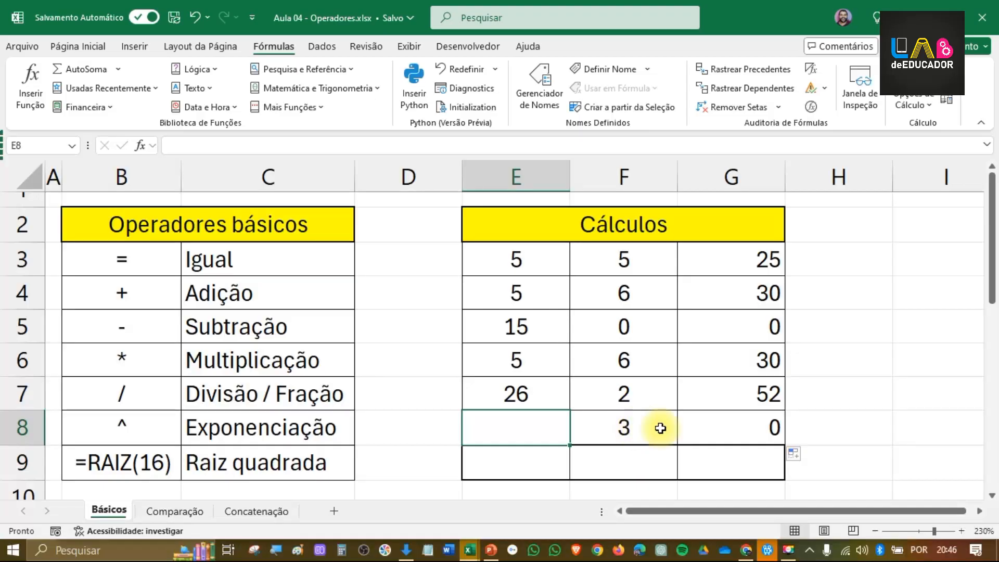
click(722, 417)
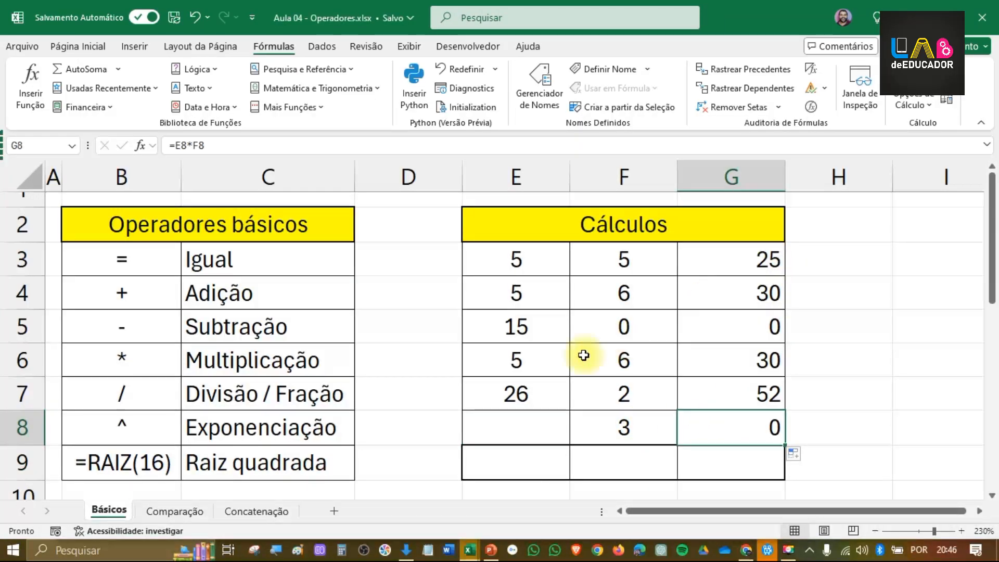
click(551, 420)
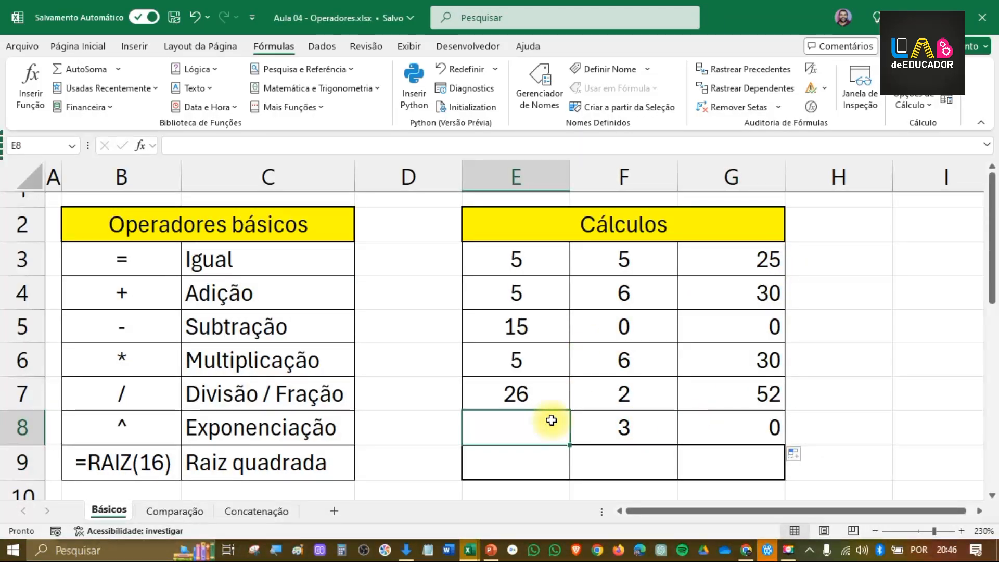
text(6)
key(Return)
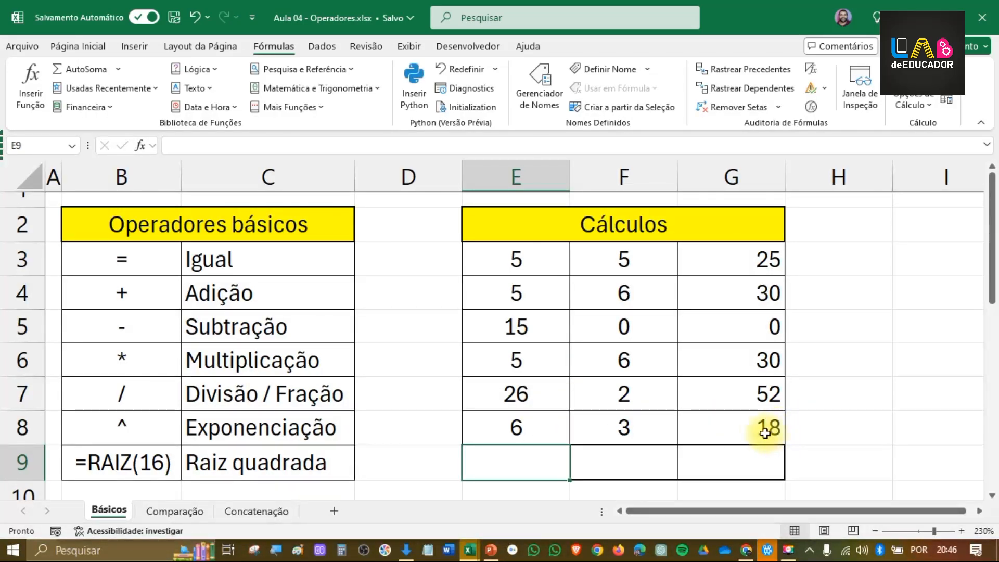
click(525, 430)
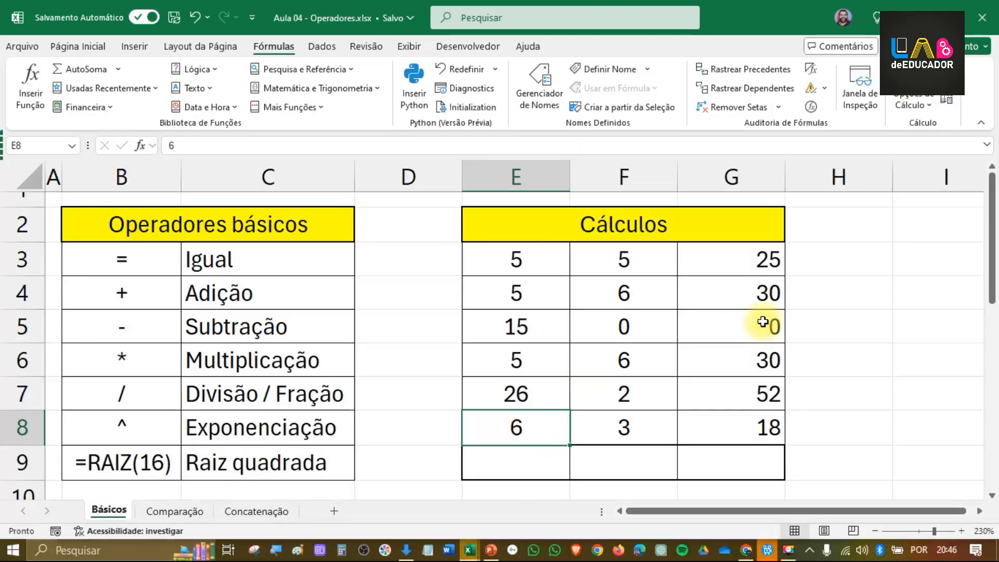
Step: Change the formula in G3 to the division =E3/F3 and fill it down through G8
click(759, 261)
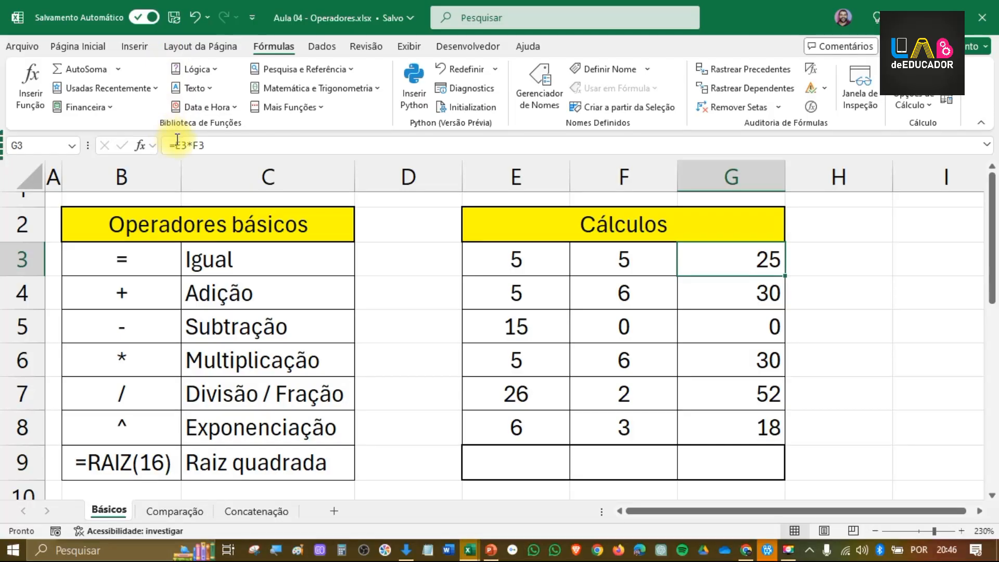
click(186, 143)
drag(187, 146, 193, 145)
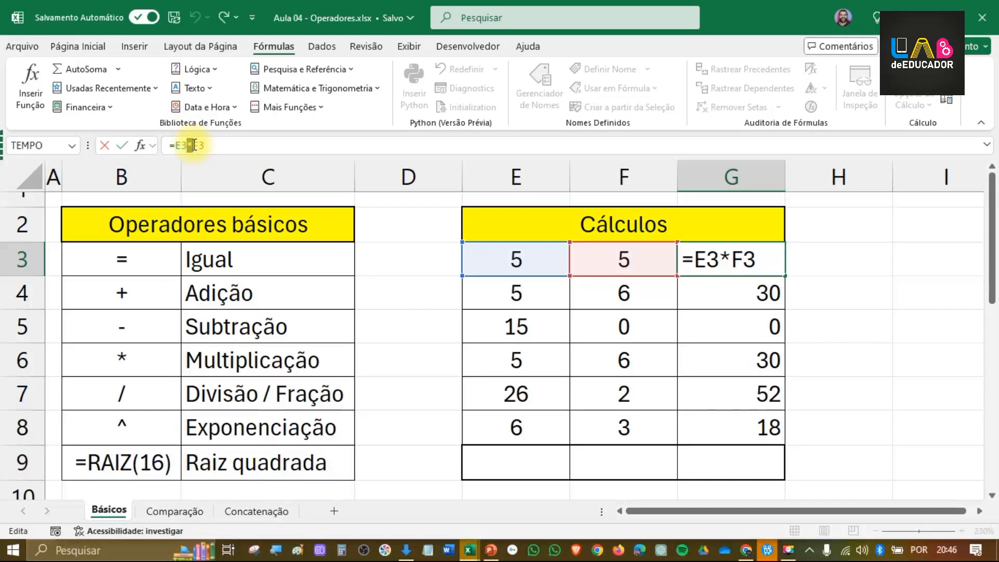
text(/)
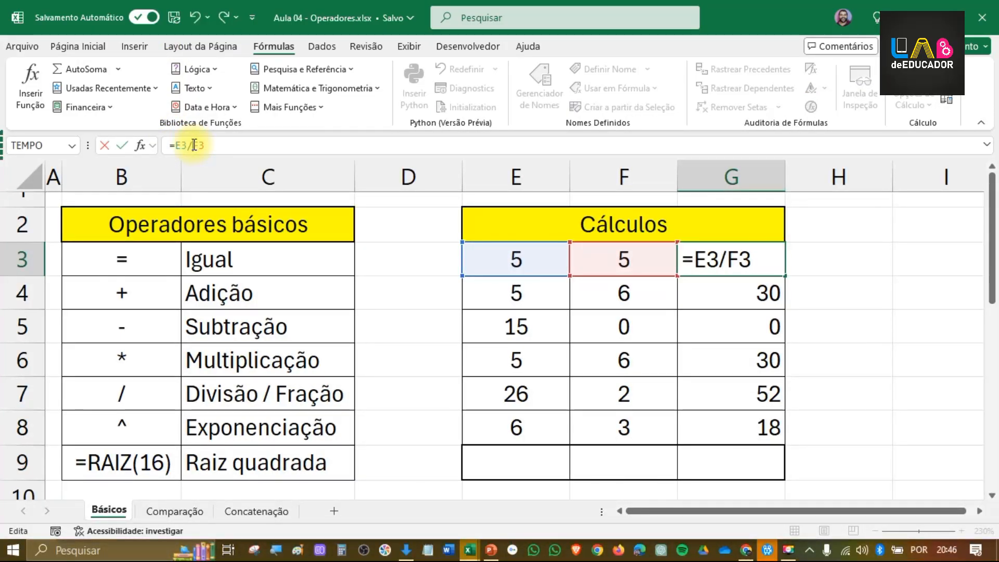
key(Return)
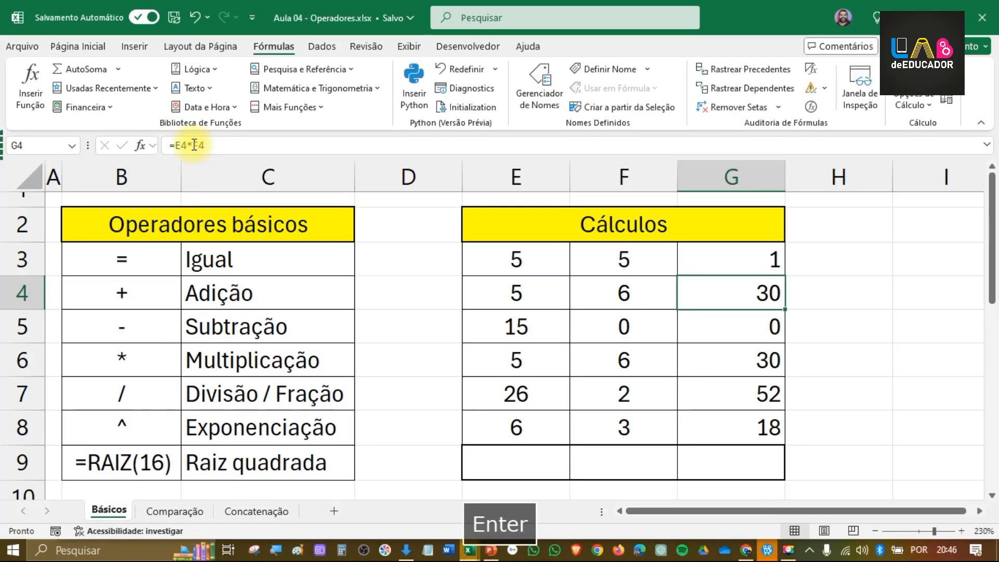
click(738, 252)
drag(786, 275, 773, 434)
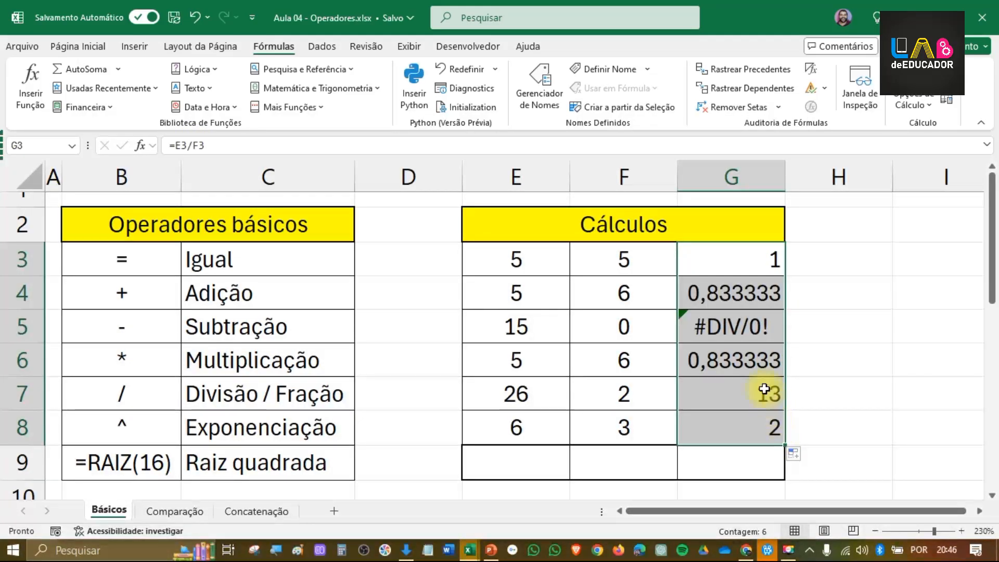
Step: Inspect the division formula in G5 and the error-checking options offered for it
click(711, 363)
click(733, 321)
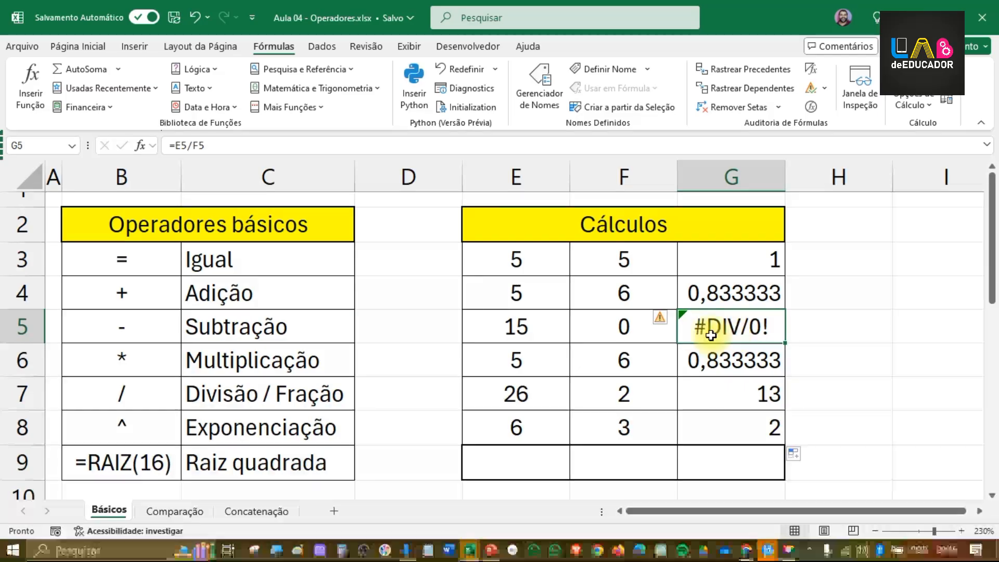
click(661, 319)
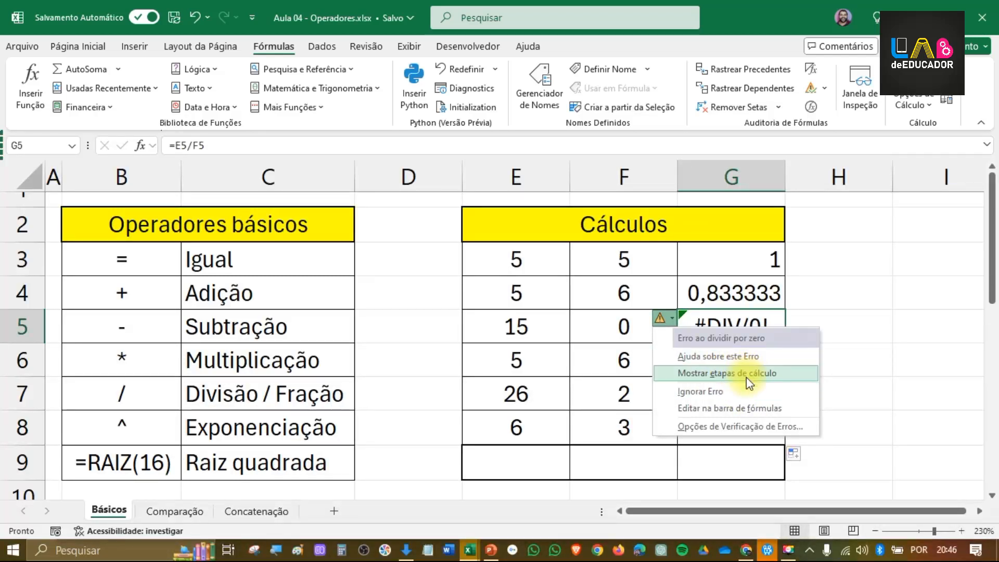
click(859, 323)
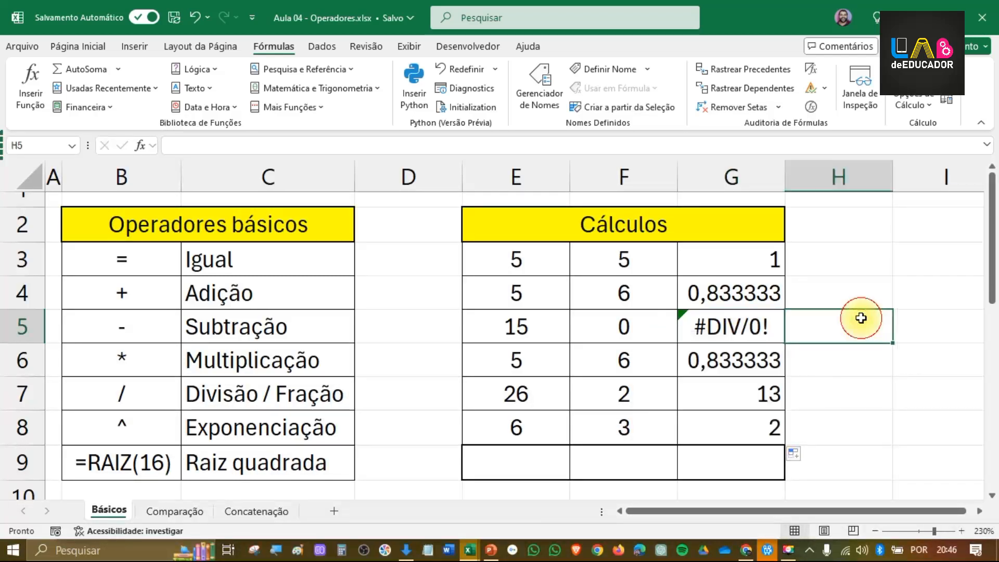
Step: Test the division in G5 by setting its divisor F5 to 1, and restore F5 to 0
click(646, 333)
text(1)
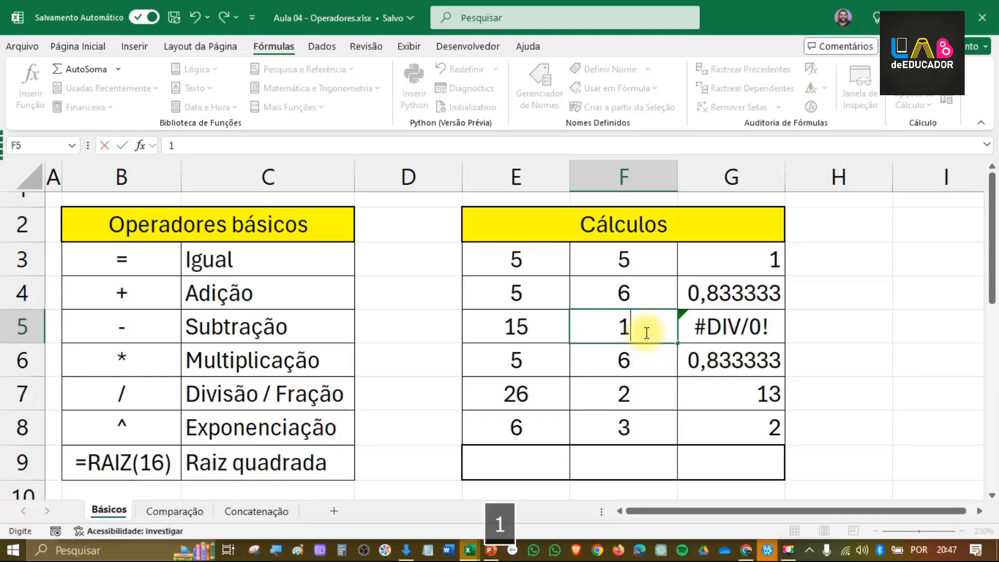
key(Return)
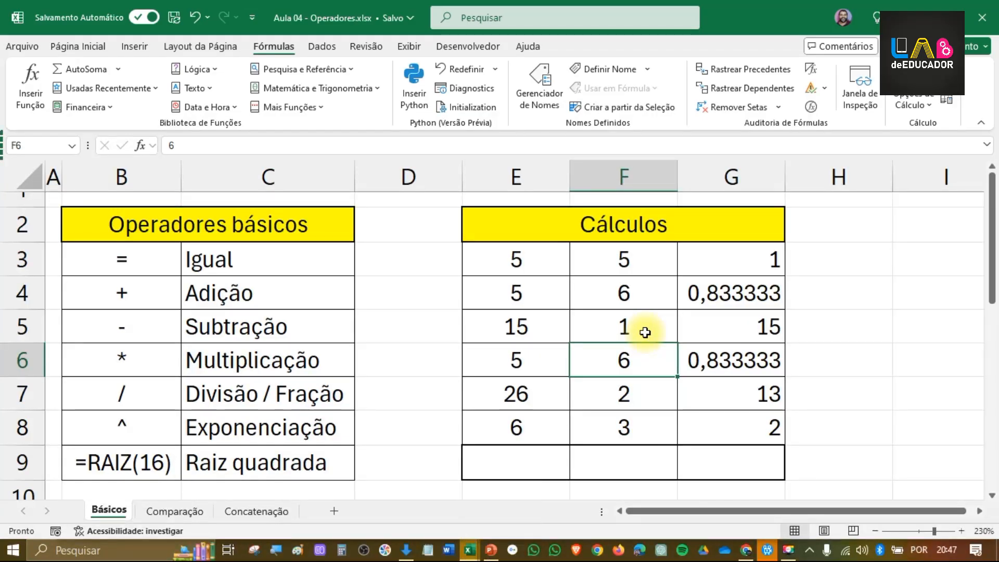
click(645, 333)
text(0)
key(Down)
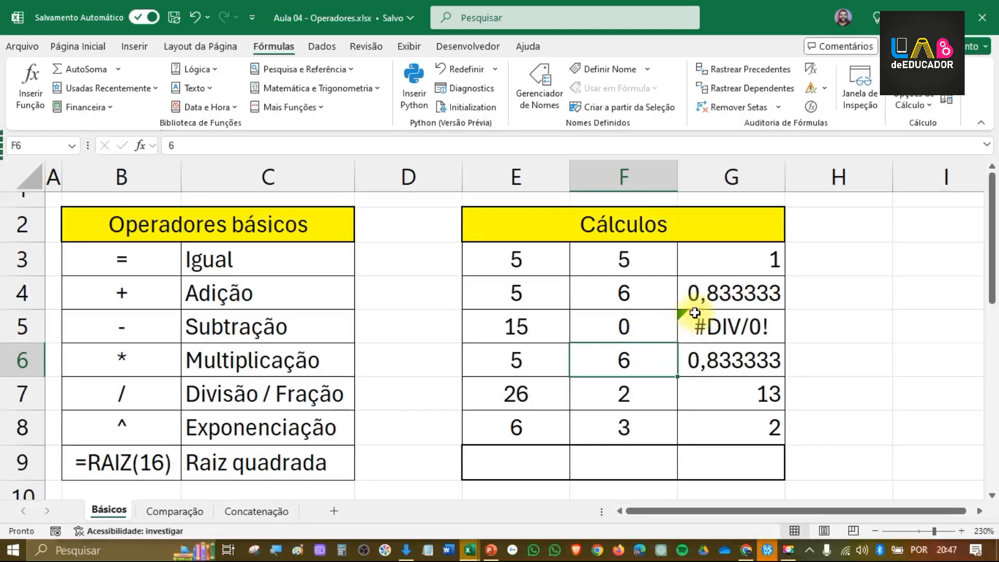
Step: Reduce the decimal places of the division result in G4 to two, and decrease the decimals in G6 too
click(720, 293)
click(73, 46)
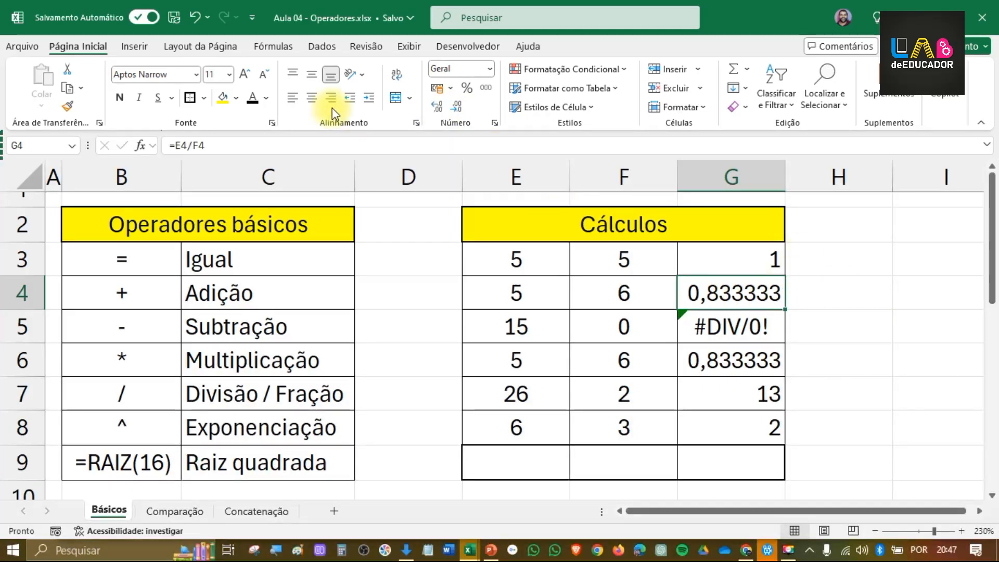
click(455, 111)
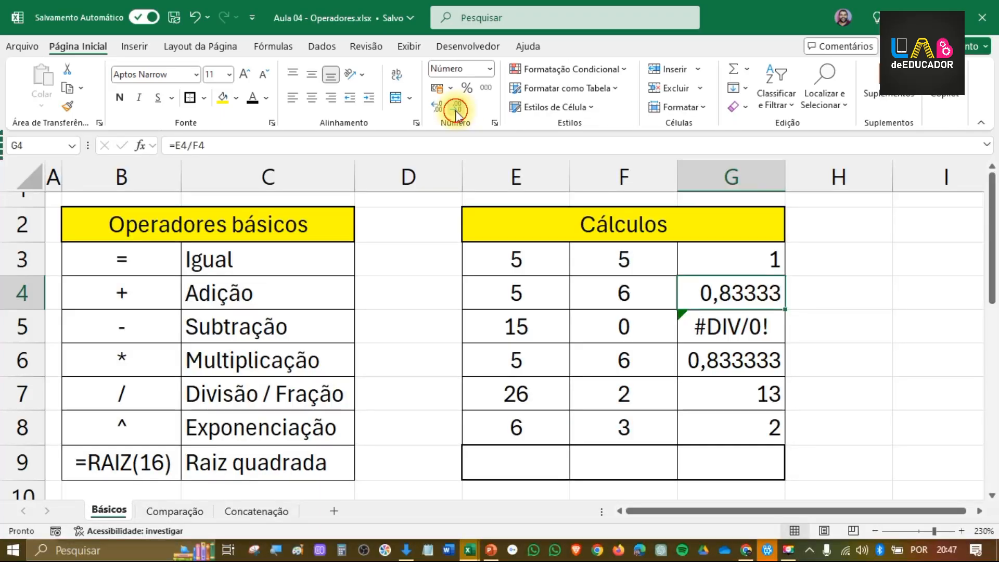
click(455, 110)
click(456, 110)
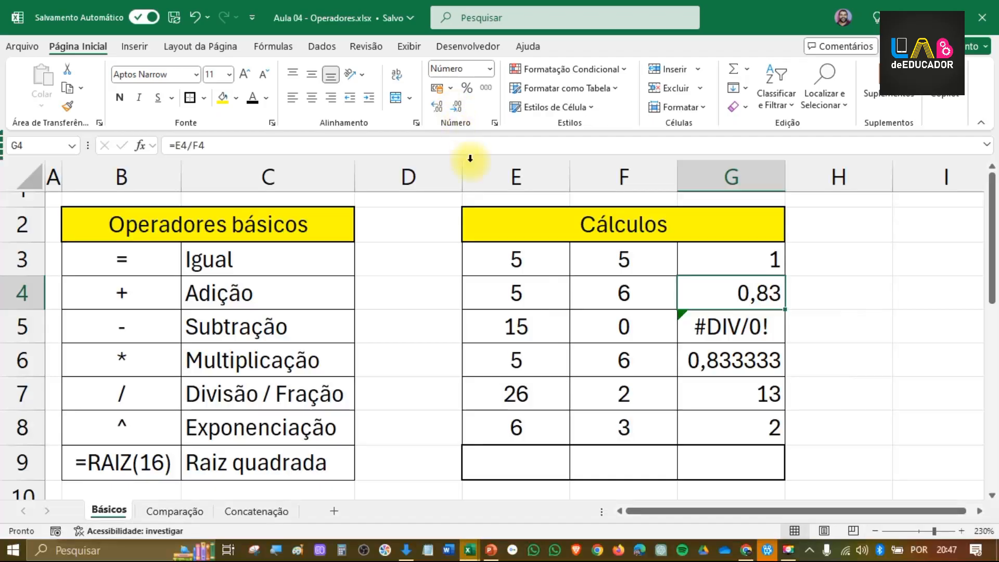
click(745, 359)
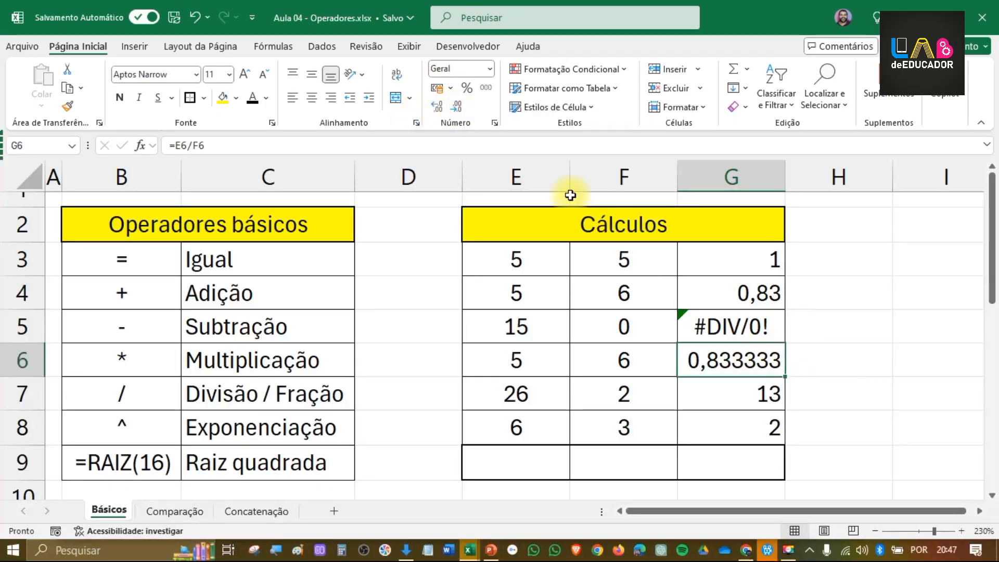
click(457, 109)
click(457, 109)
click(462, 110)
click(462, 110)
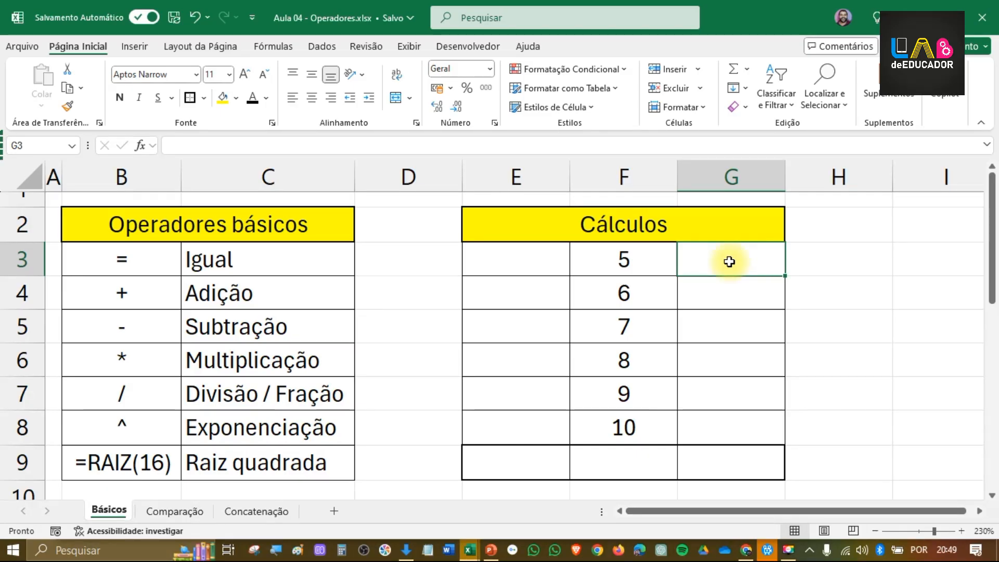
Step: Enter the exponentiation formula =5^2 in cell G3
text(=)
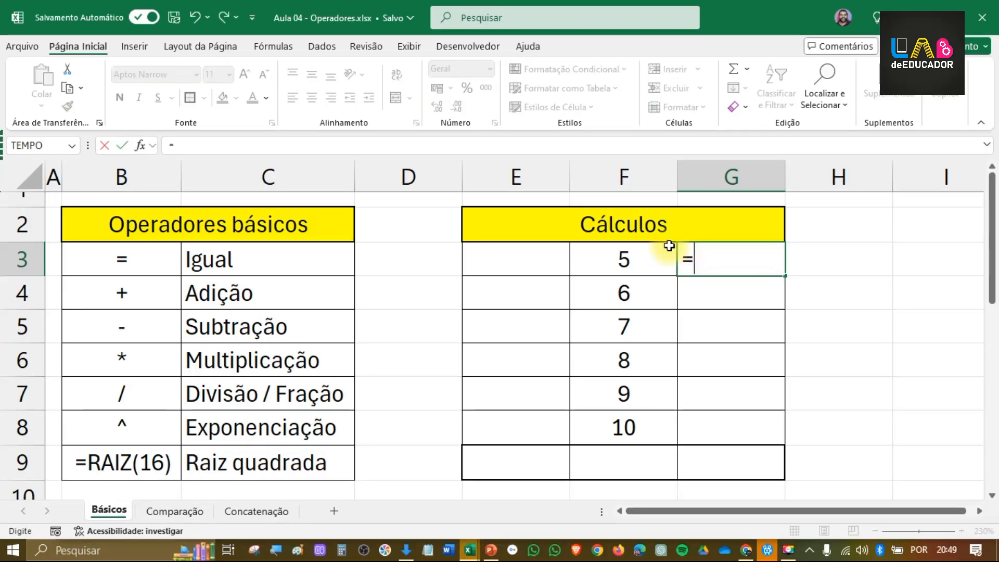
click(650, 254)
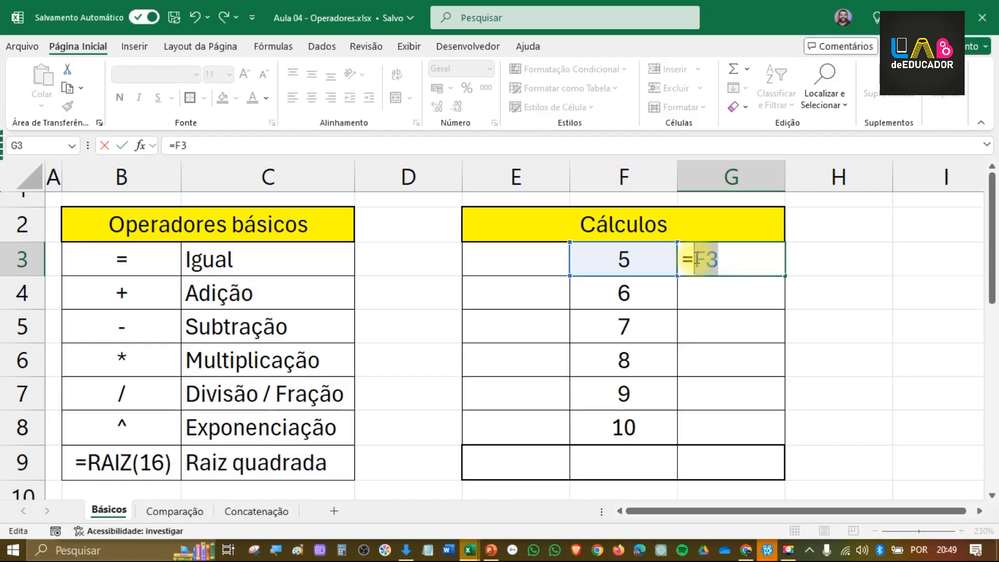
text(5)
key(shift+apostrophe)
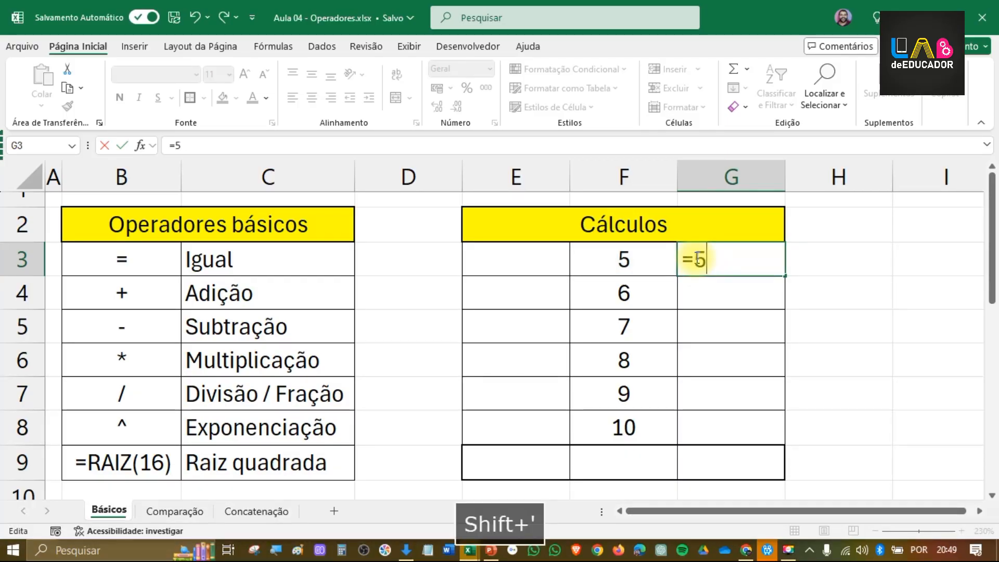
key(shift+apostrophe)
key(BackSpace)
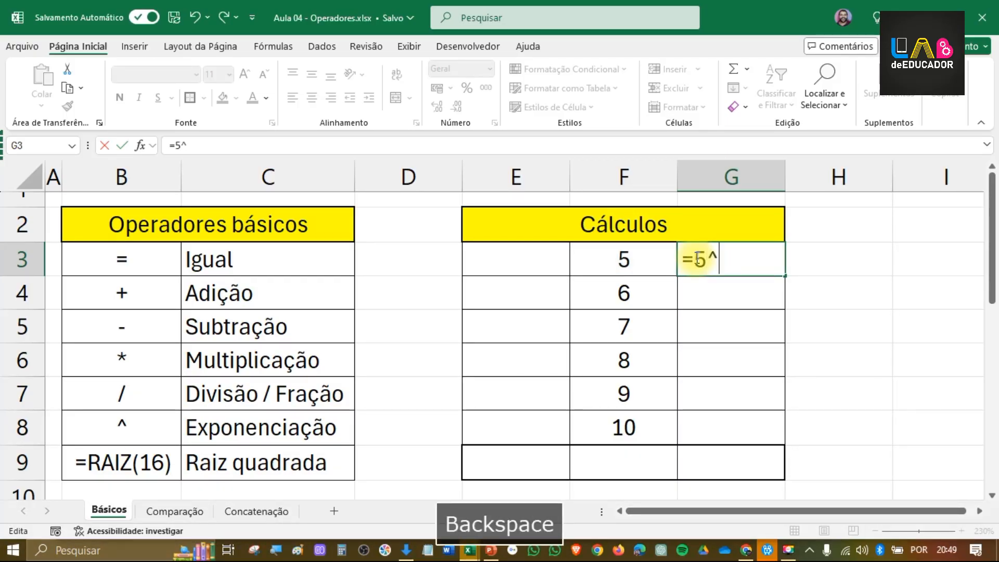
text(2)
key(Return)
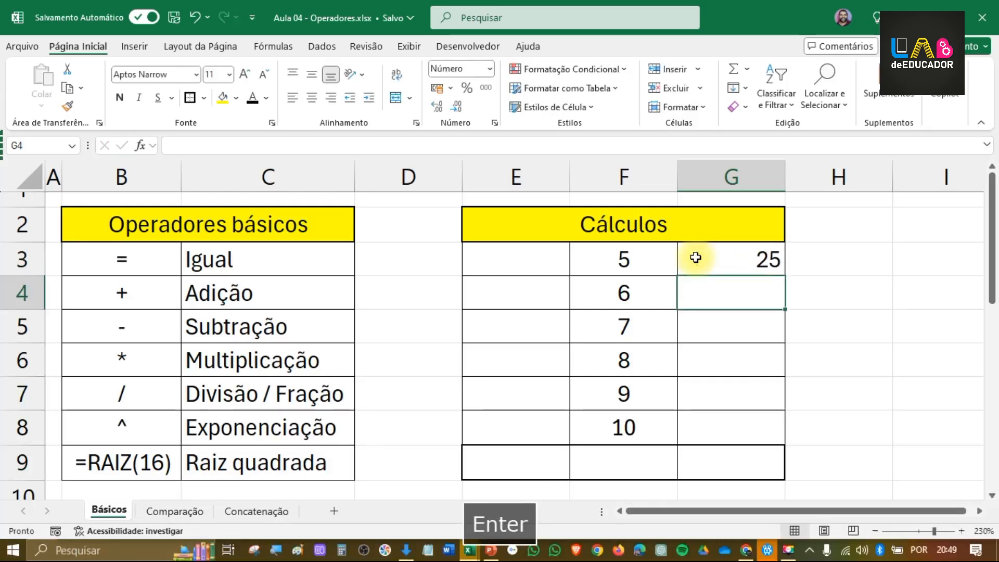
Step: Replace the fixed base in G3's formula with a reference to F3 so that it reads =F3^2
click(725, 261)
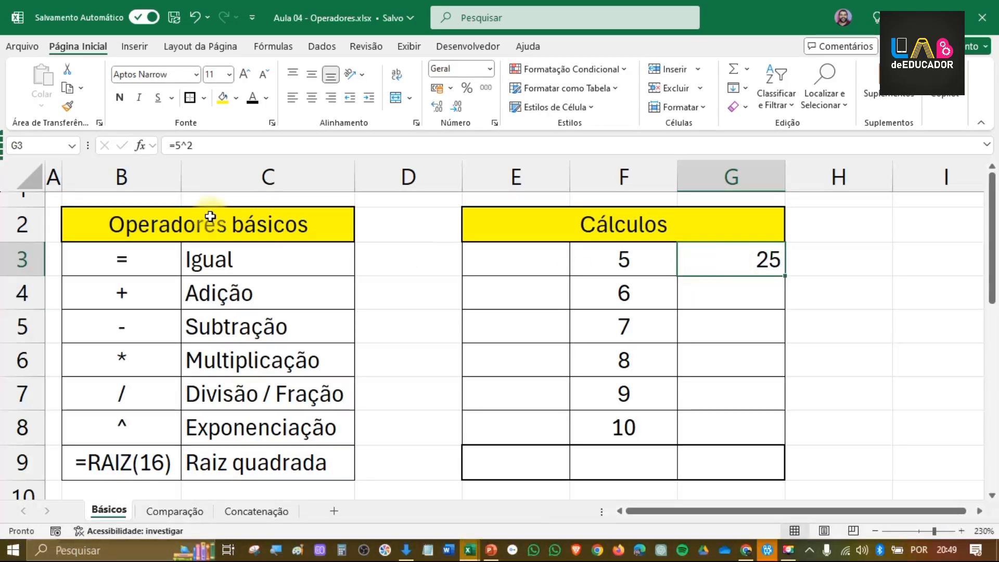
click(177, 147)
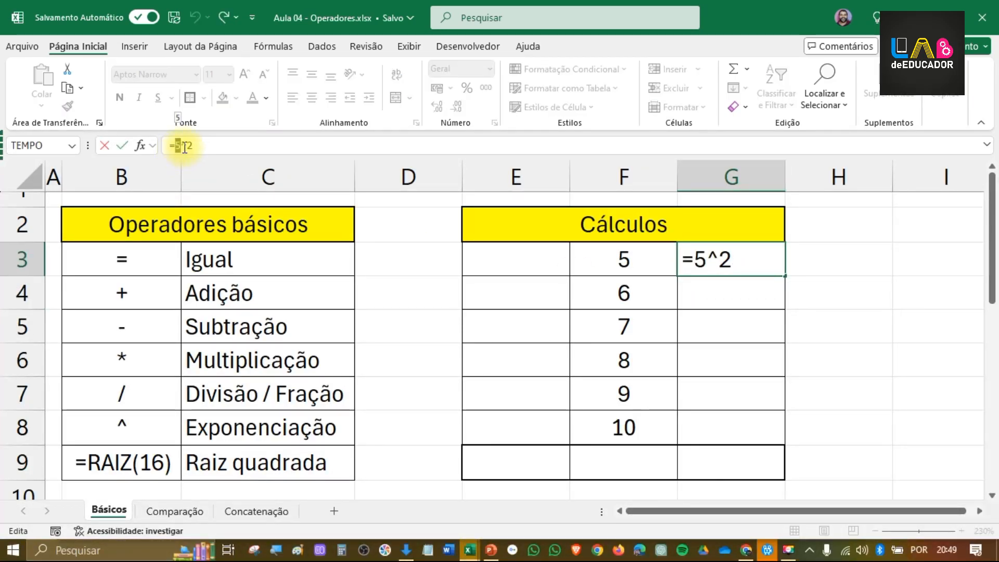
key(BackSpace)
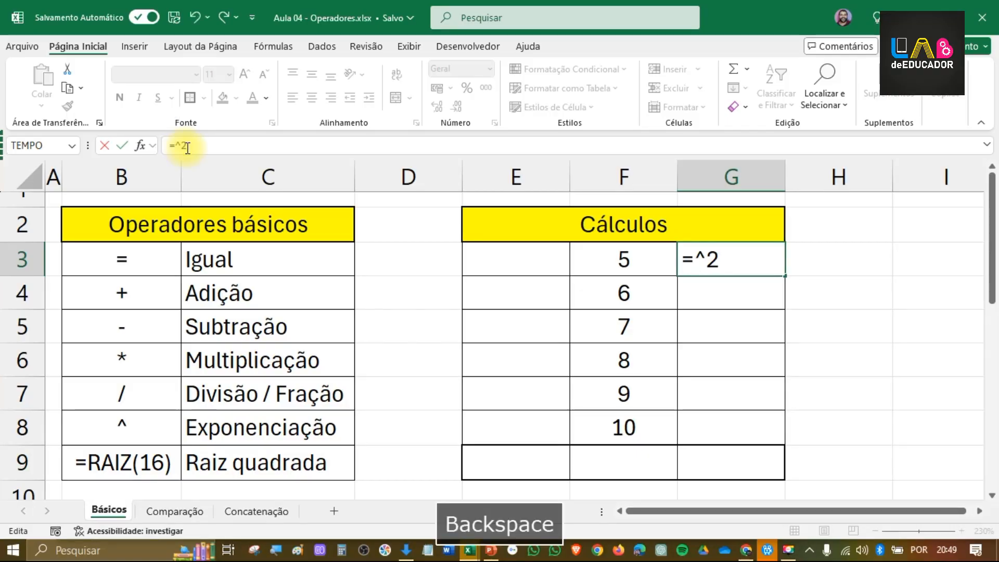
click(634, 261)
key(Return)
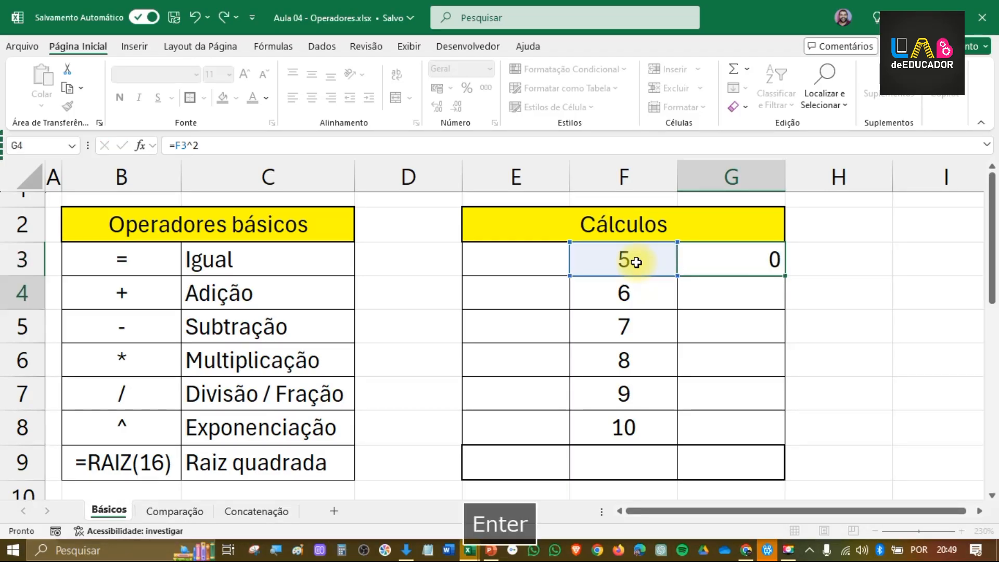
Step: Test the squaring formula in G3 by setting F3 to 11, and restore F3 to 5
click(636, 260)
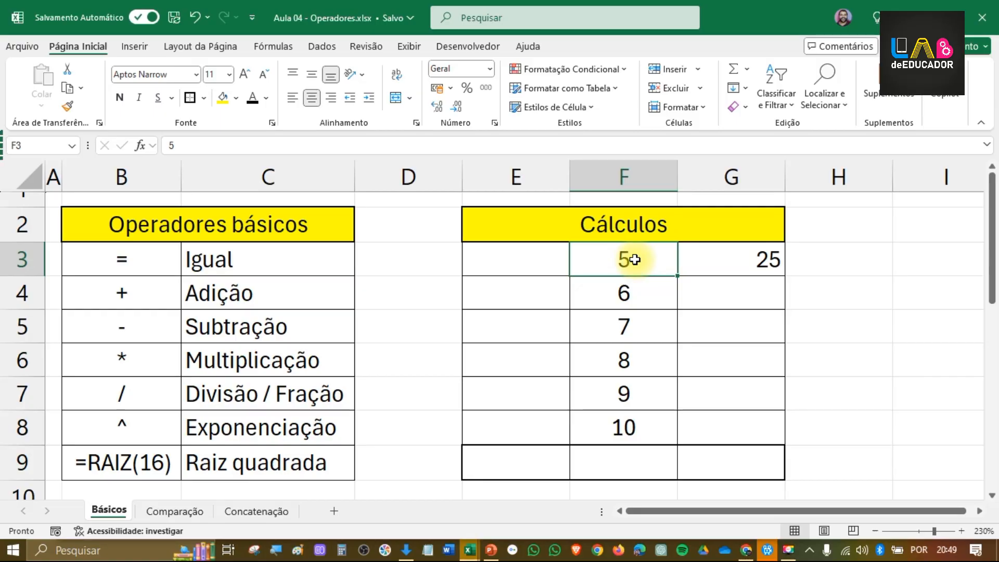
text(11)
key(Return)
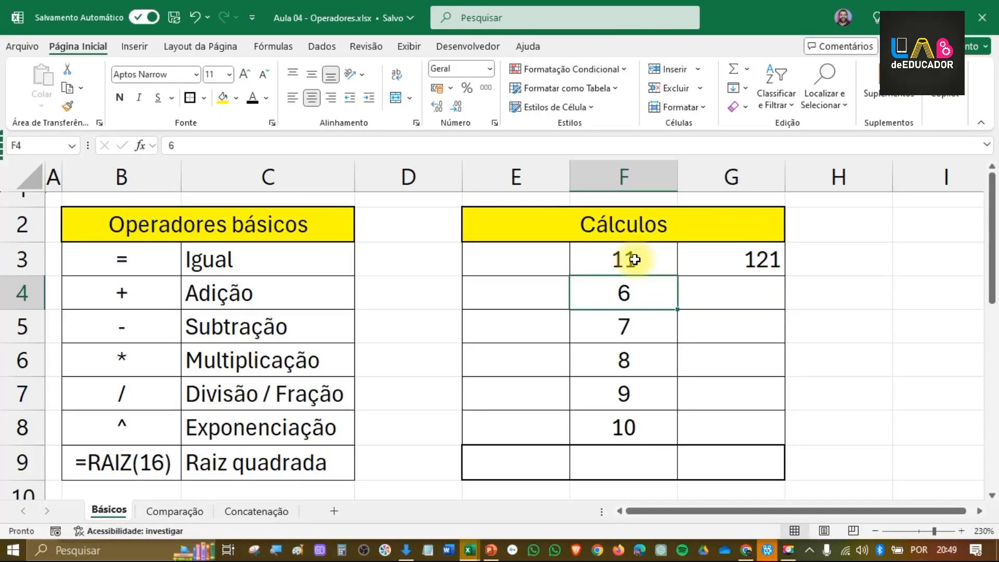
click(635, 260)
text(5)
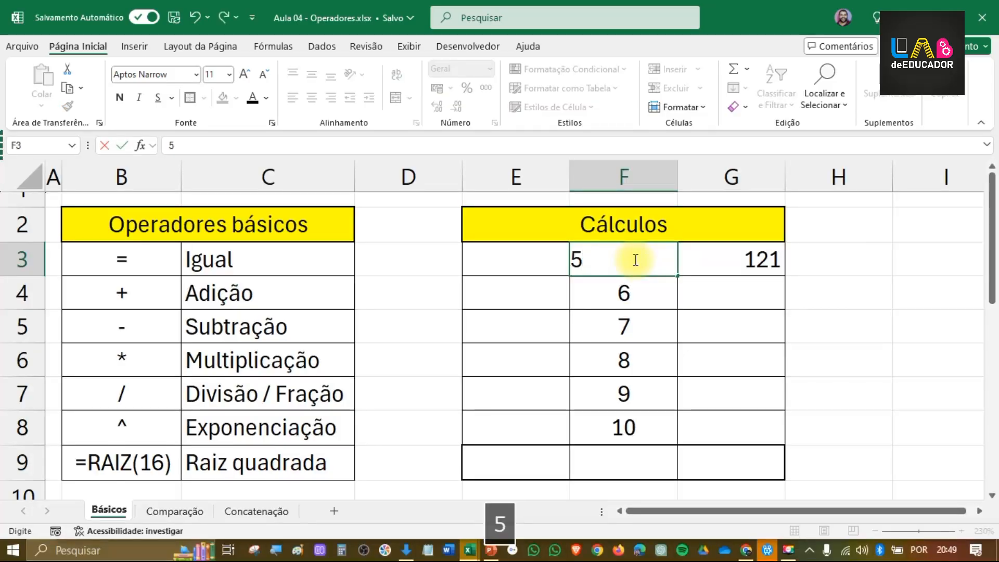
key(Return)
Step: Fill the formula in G3 down through G8 and change the exponent in G4 to 3
click(710, 260)
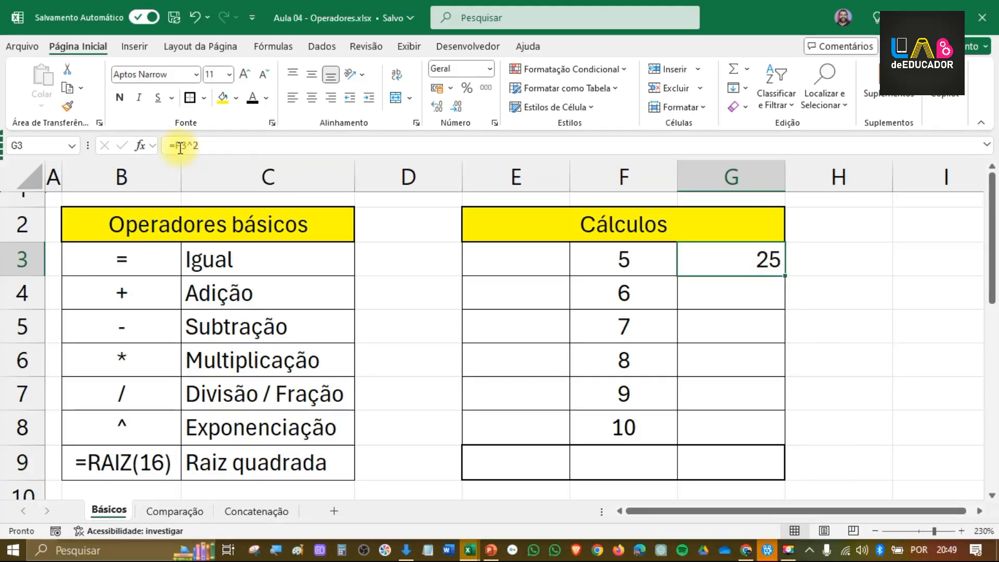
drag(785, 275, 802, 448)
click(745, 293)
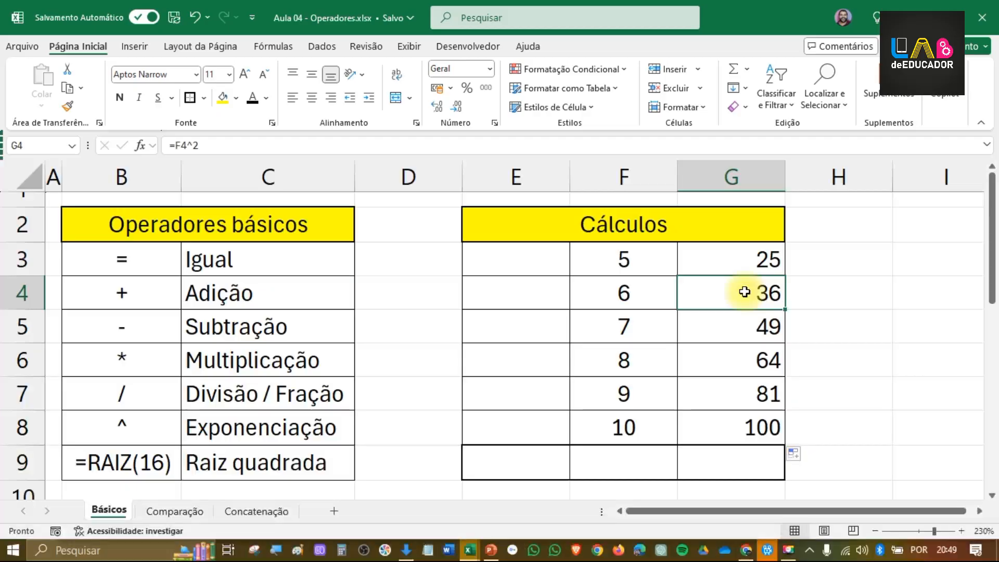
click(201, 145)
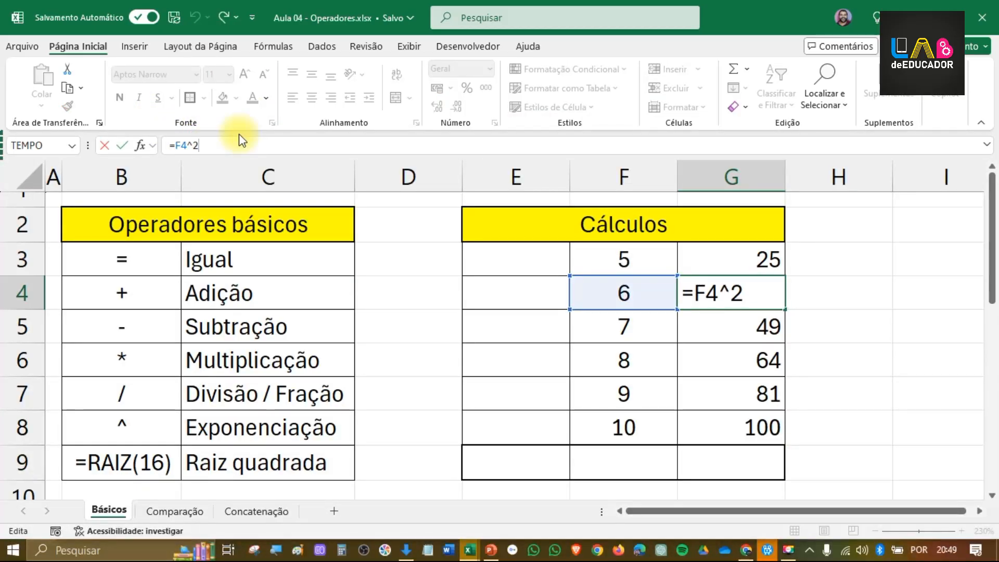
key(BackSpace)
text(3)
key(Return)
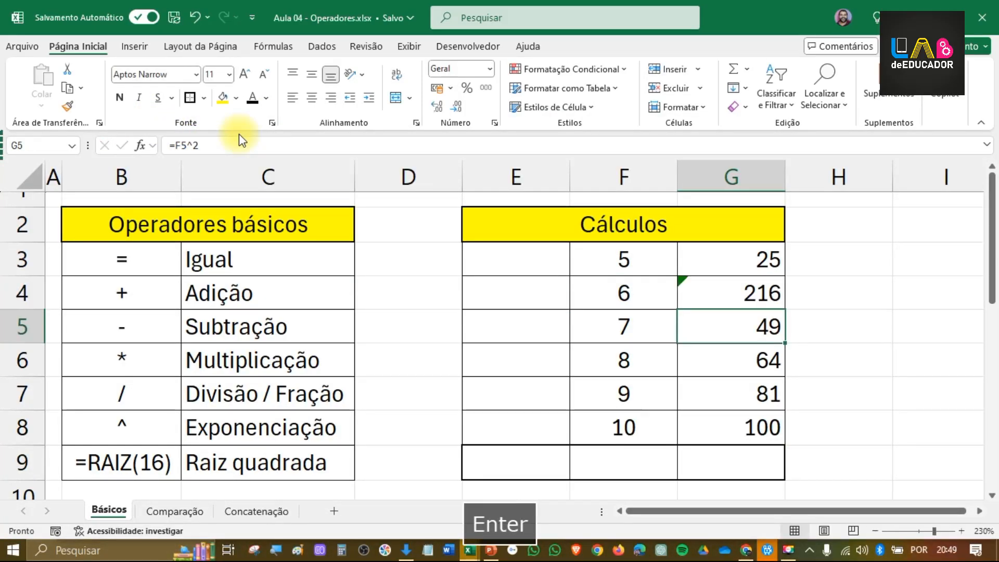
Step: Change the exponent in G5's formula to 4 and the one in G6's formula to 5
click(204, 143)
key(BackSpace)
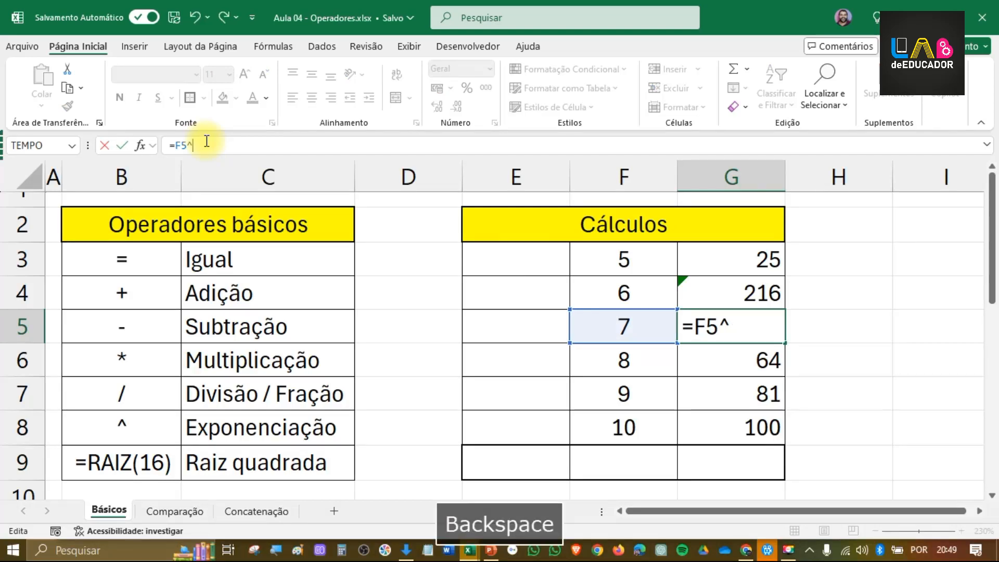
text(4)
key(Return)
click(207, 140)
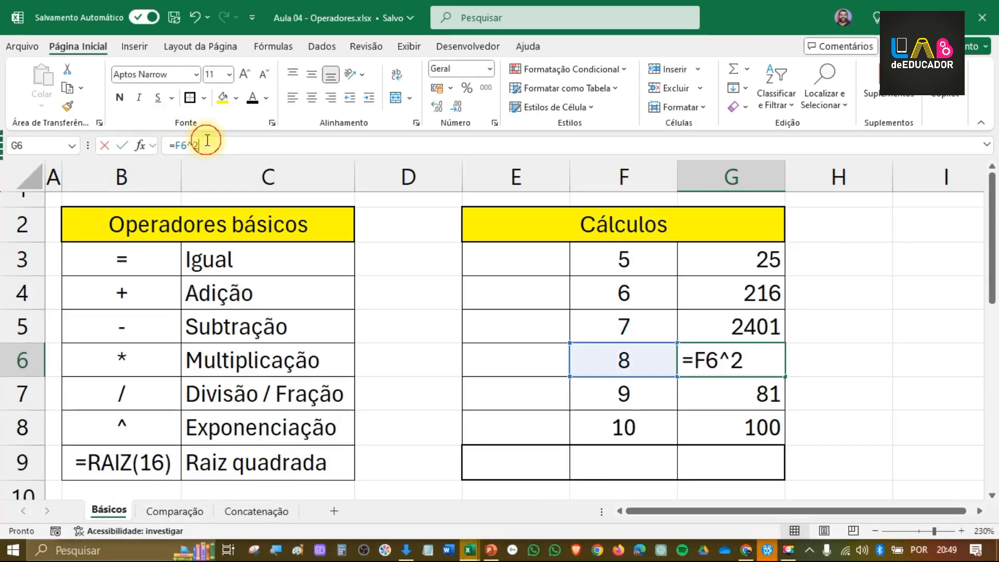
key(BackSpace)
text(5)
key(Return)
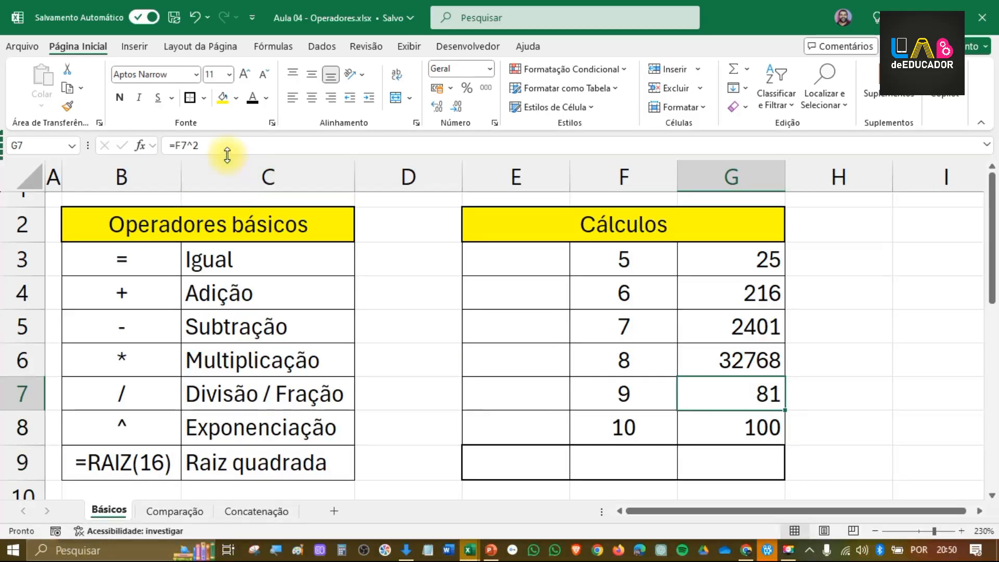
Step: Change the exponent in G7's formula to 6 and in G8's formula to 10, and review both cells
click(223, 150)
key(BackSpace)
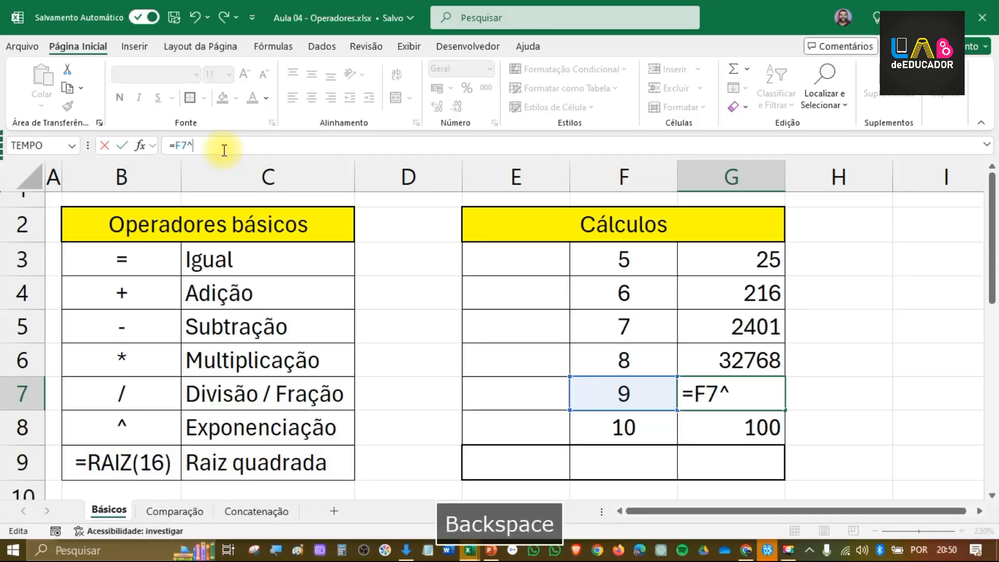
text(6)
key(Return)
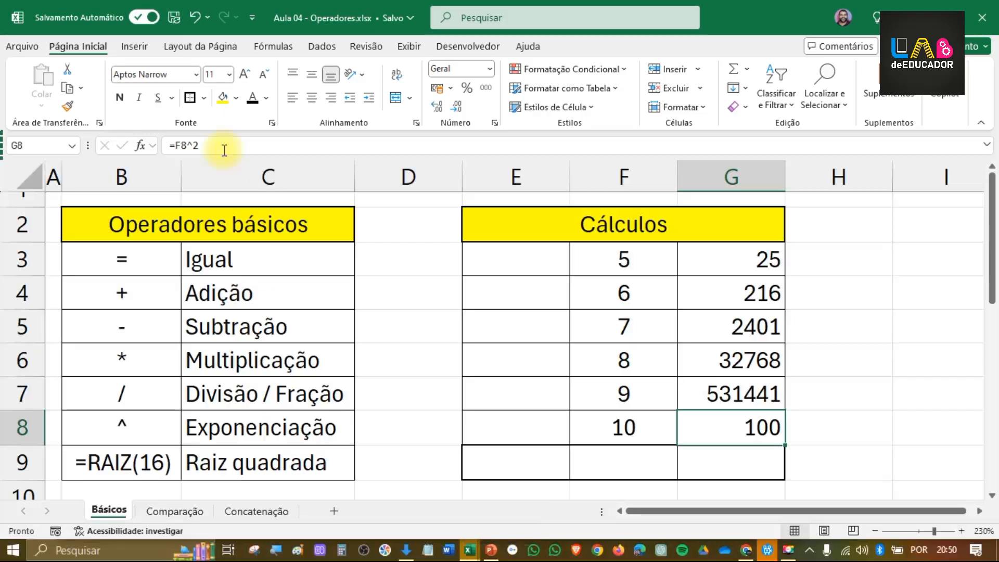
click(227, 147)
key(BackSpace)
text(10)
key(Return)
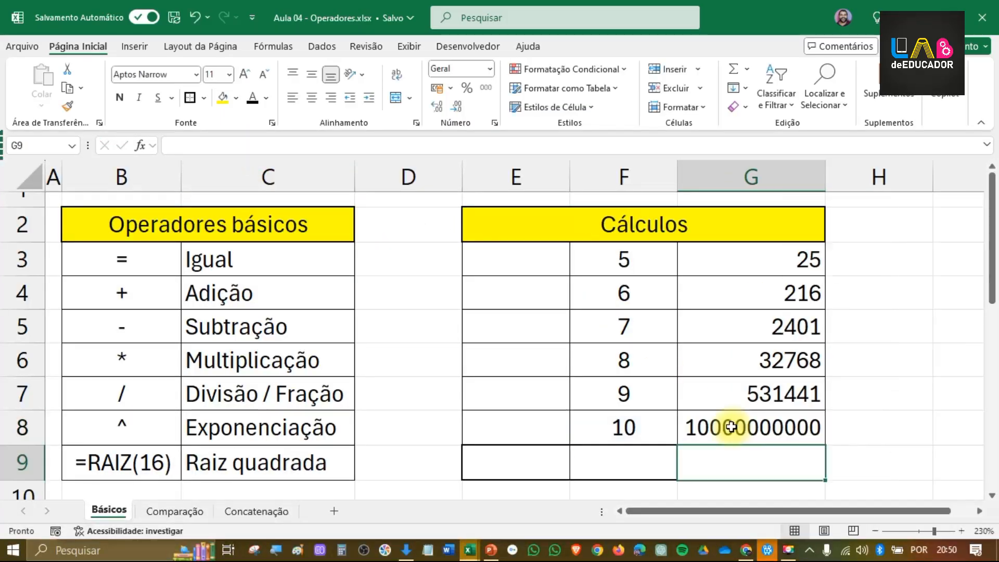
click(732, 427)
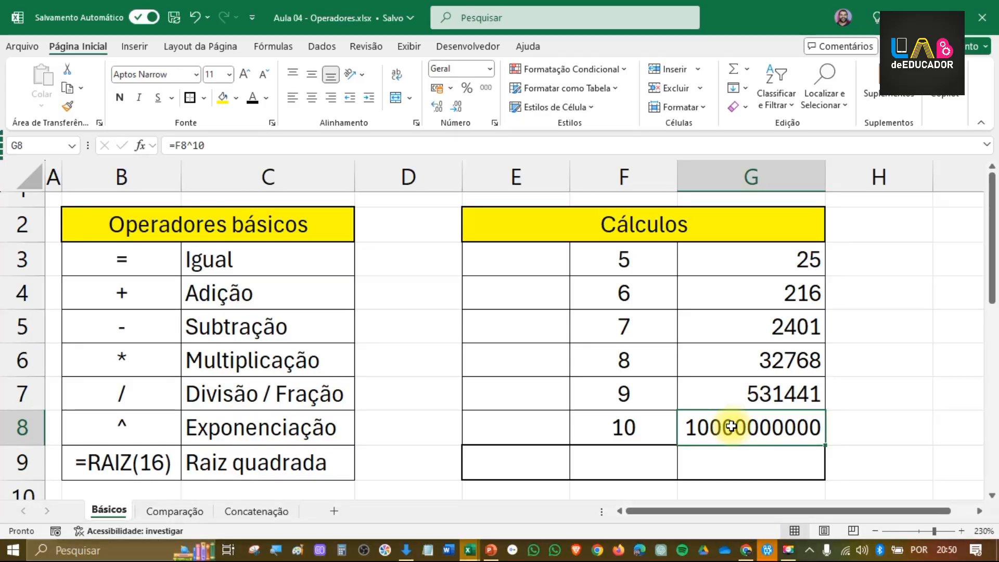
click(763, 394)
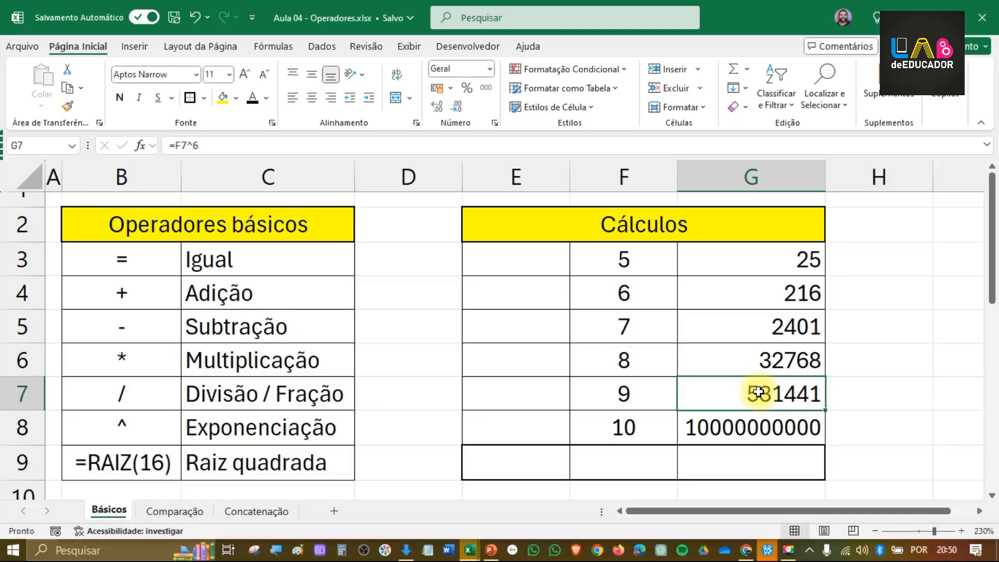
Step: Clear the range F3:G8, and enter 16 in F3 and 25 in F4 as new input values
drag(631, 263, 770, 430)
key(Delete)
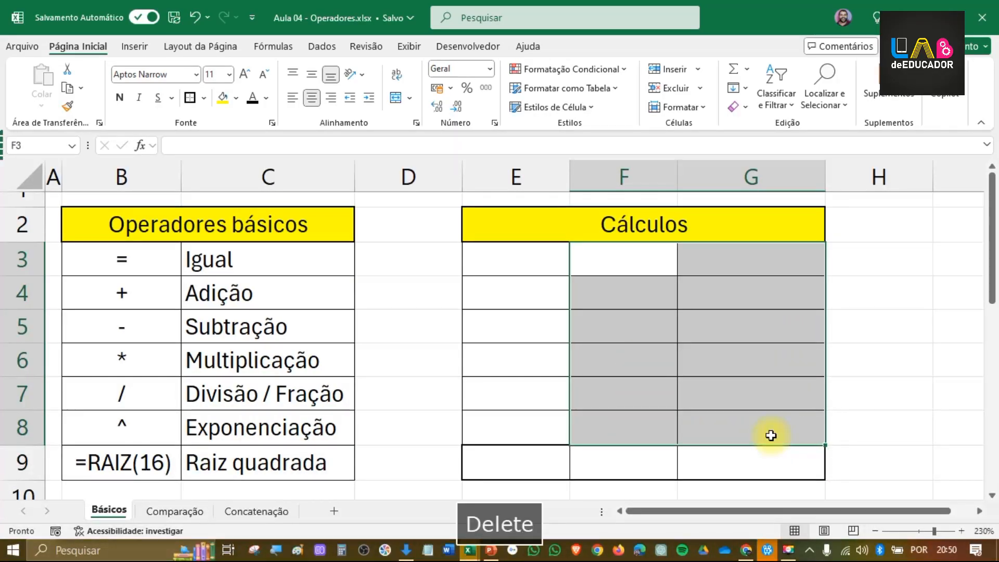
click(588, 271)
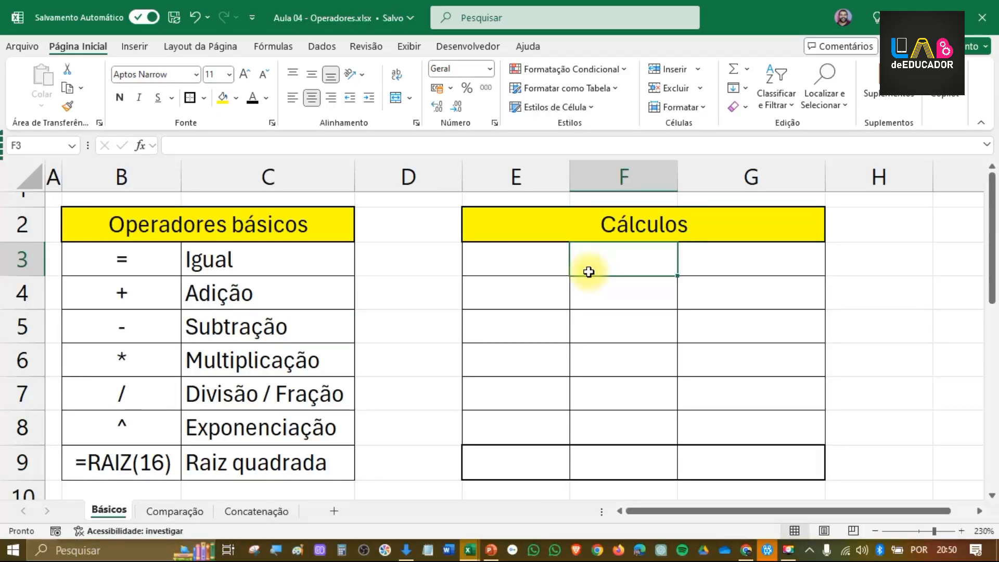
text(16)
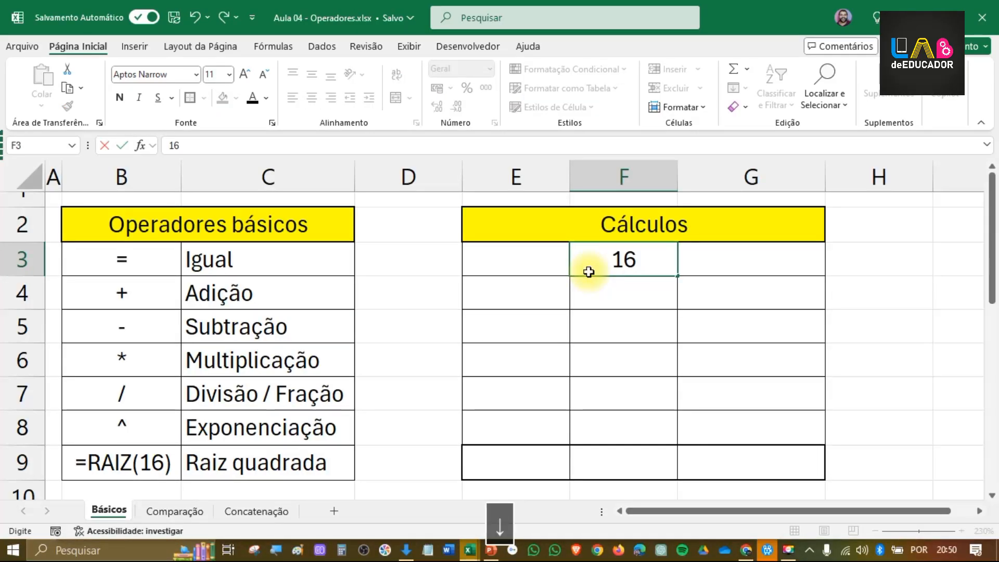
key(Down)
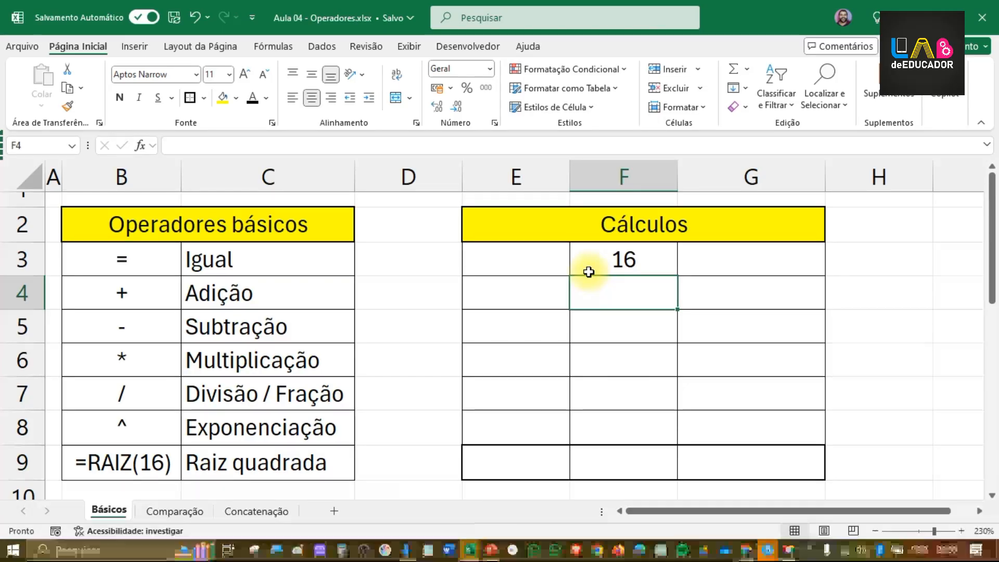
text(25)
key(Down)
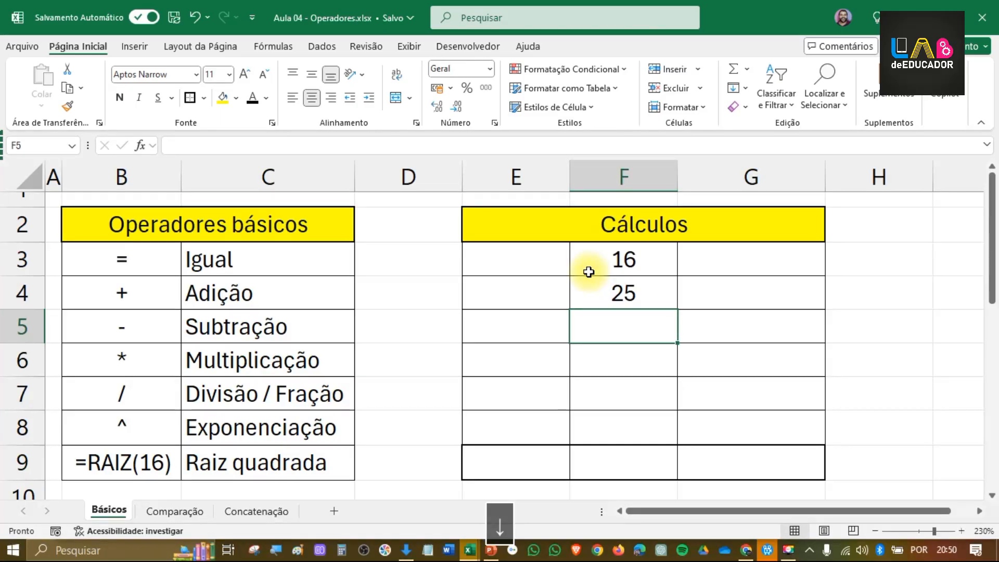
click(625, 259)
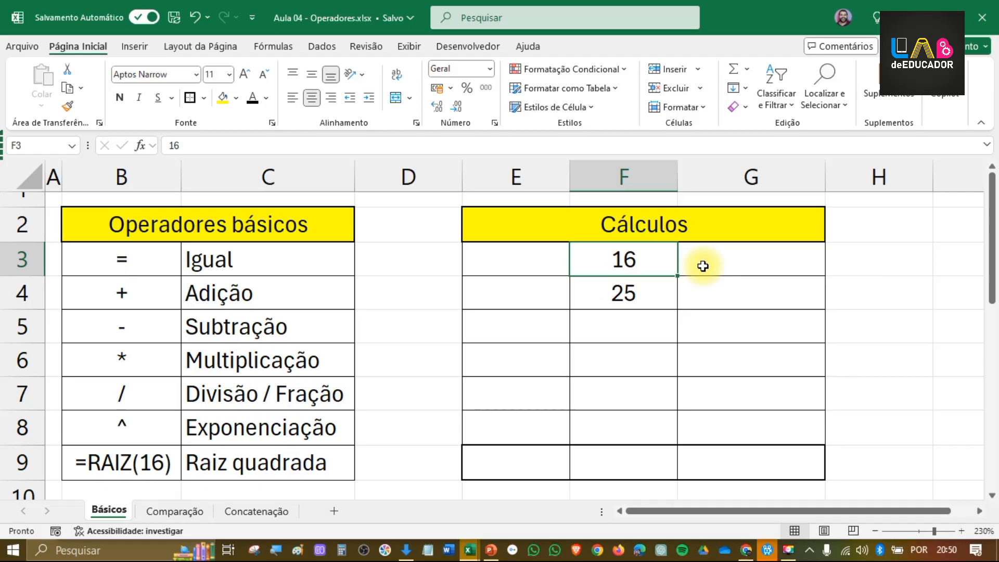
click(760, 268)
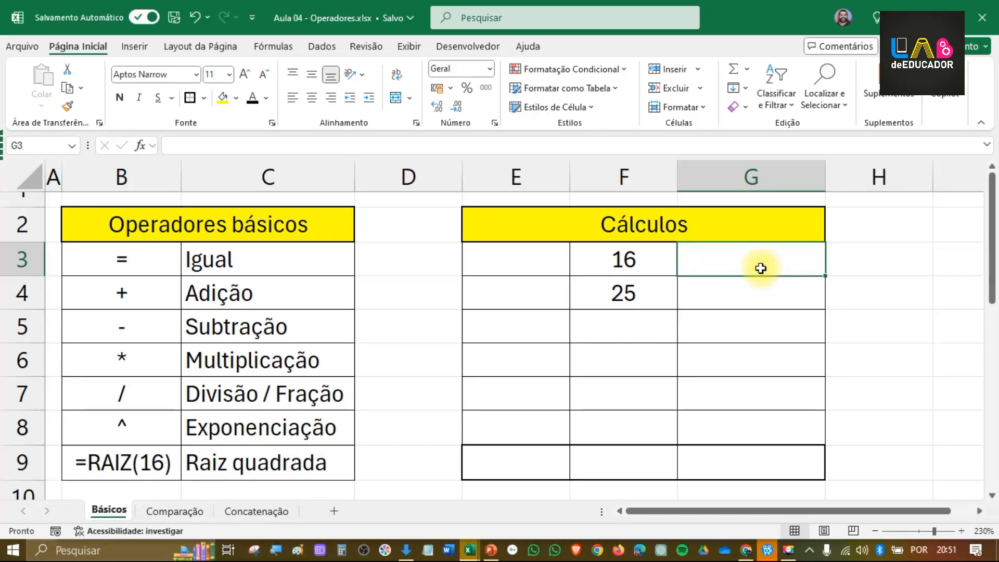
Step: Calculate the square root of 16 in G3 with the formula =RAIZ(16)
text(=)
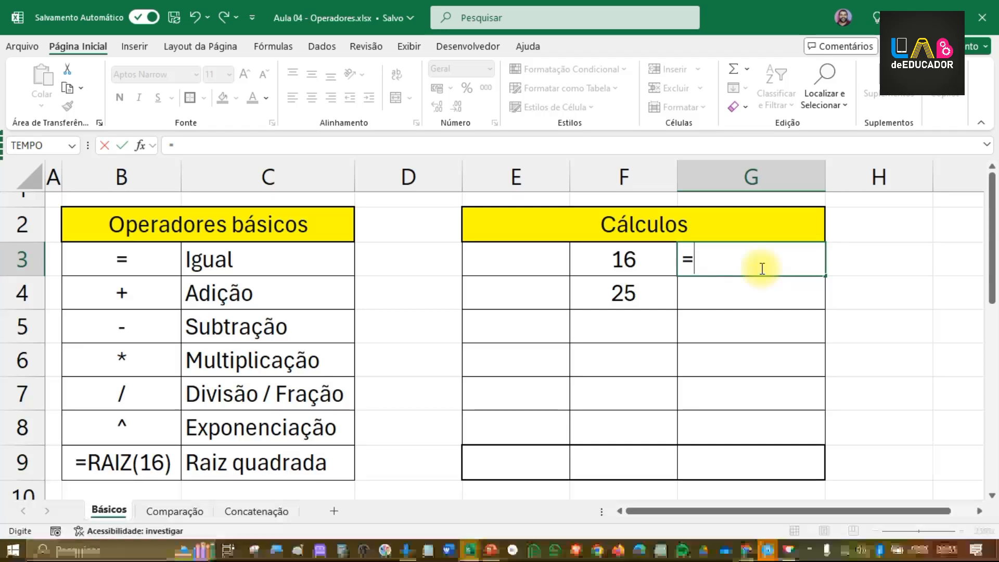
text(Ra)
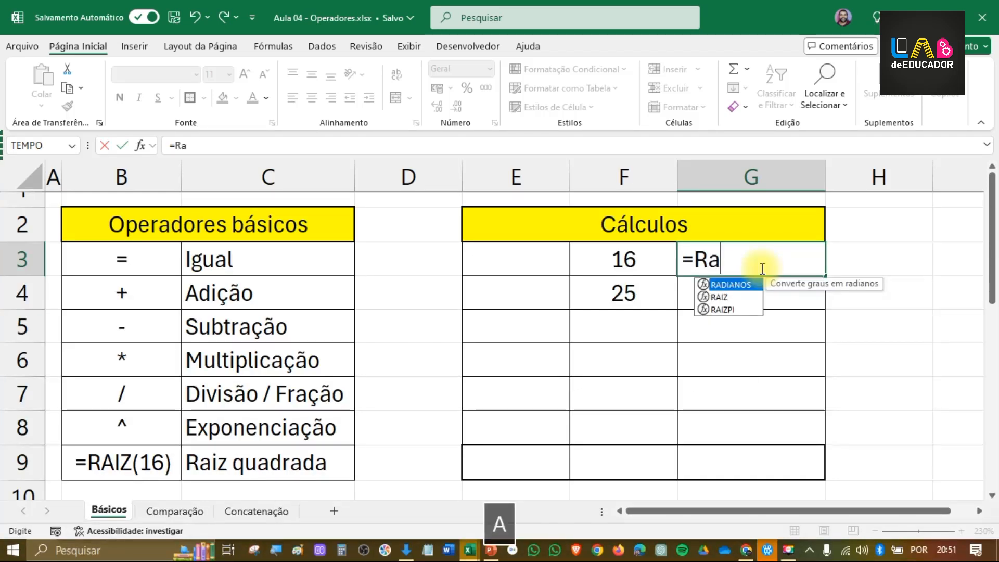
text(iz()
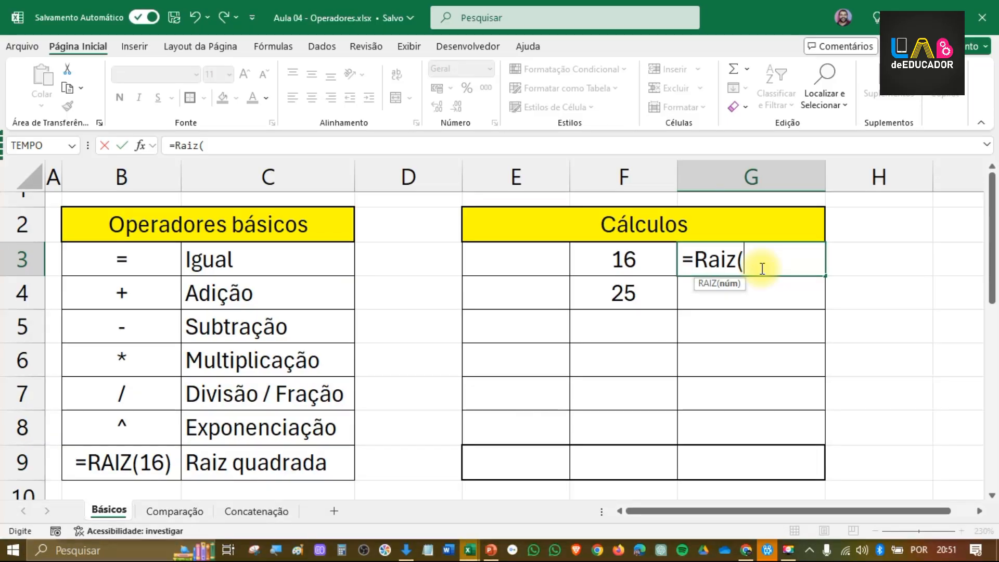
text(16))
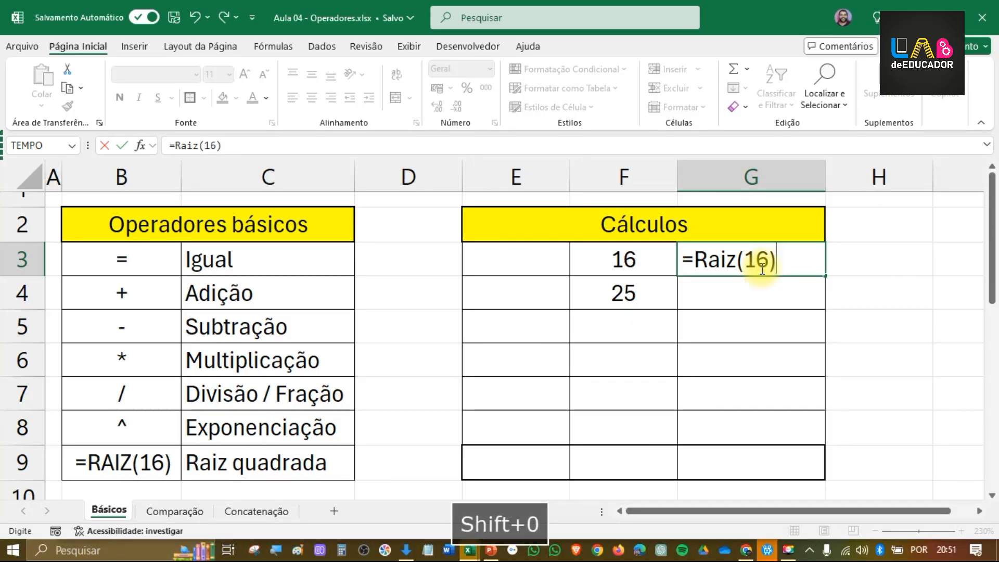
key(Return)
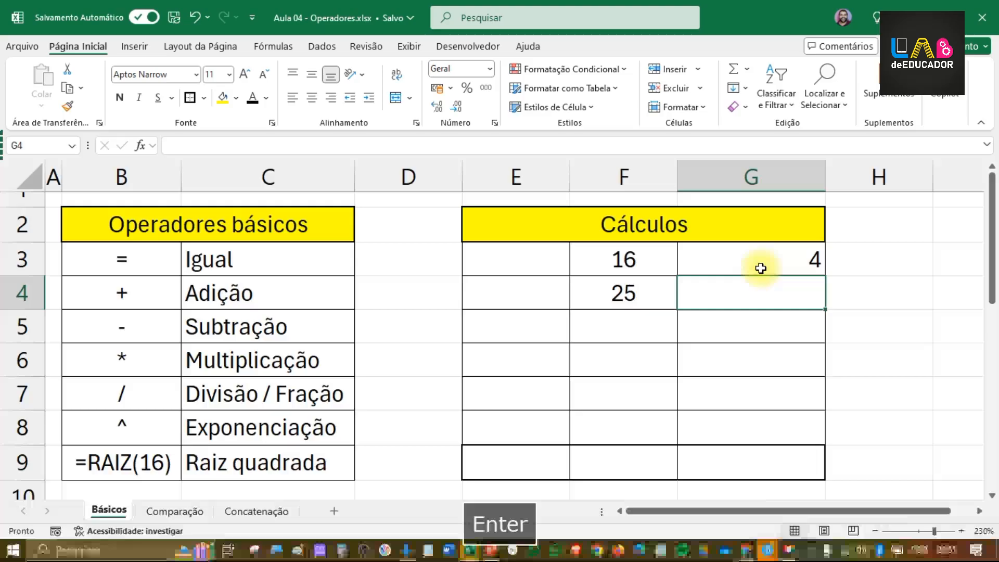
Step: Replace the fixed number in G3's square root formula with a reference to F3, making it =RAIZ(F3)
click(761, 268)
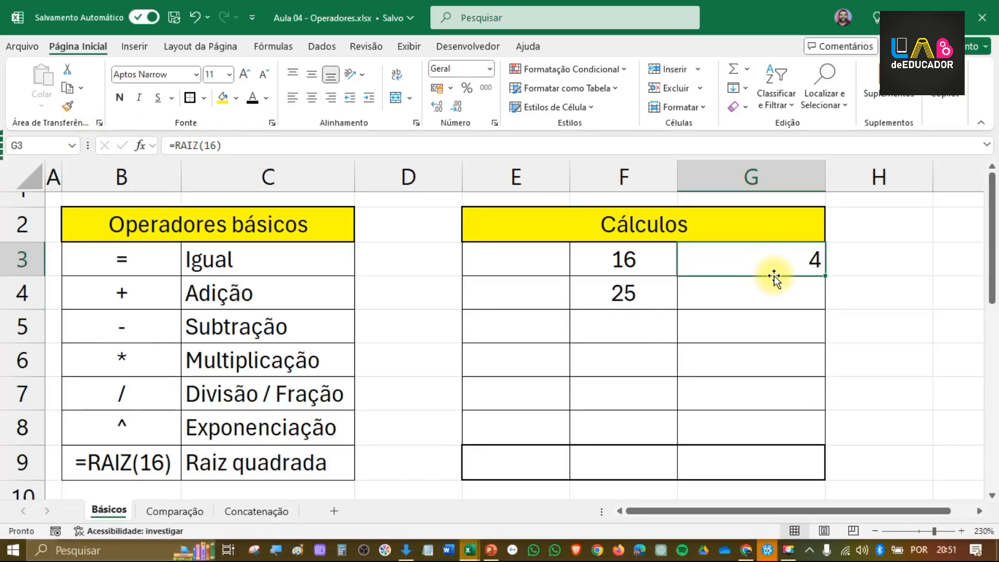
double_click(765, 263)
drag(771, 266, 748, 263)
key(BackSpace)
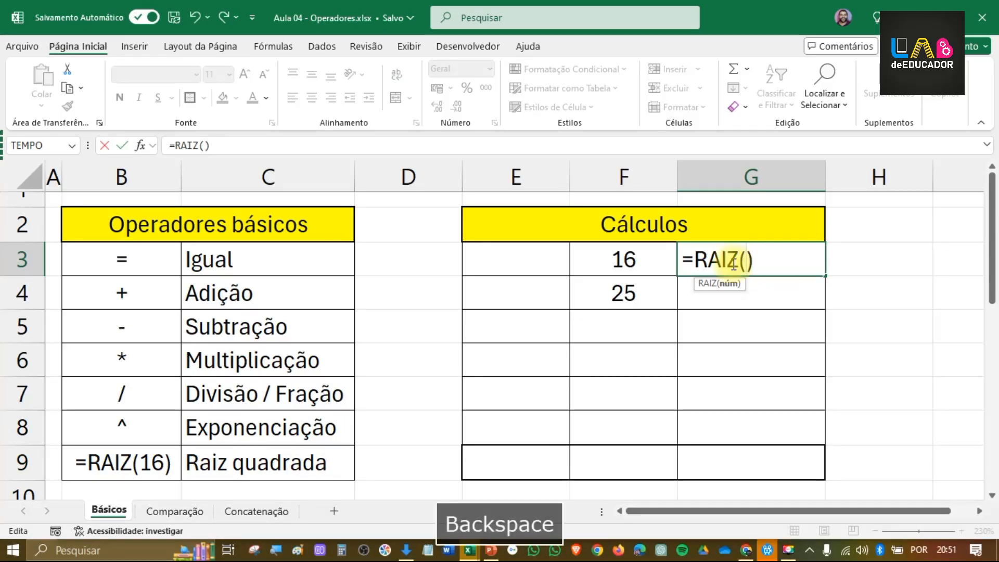
click(608, 261)
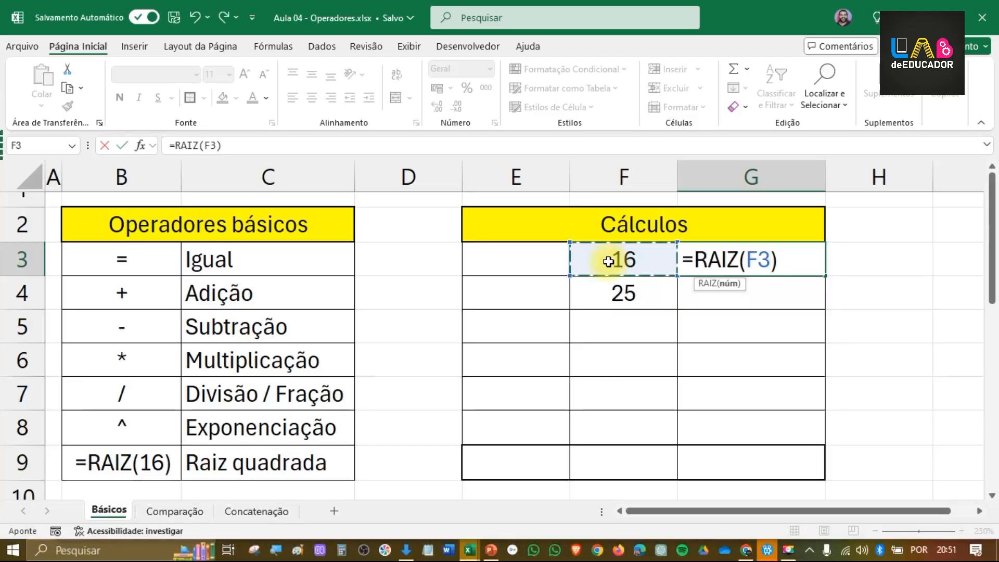
key(Return)
key(Up)
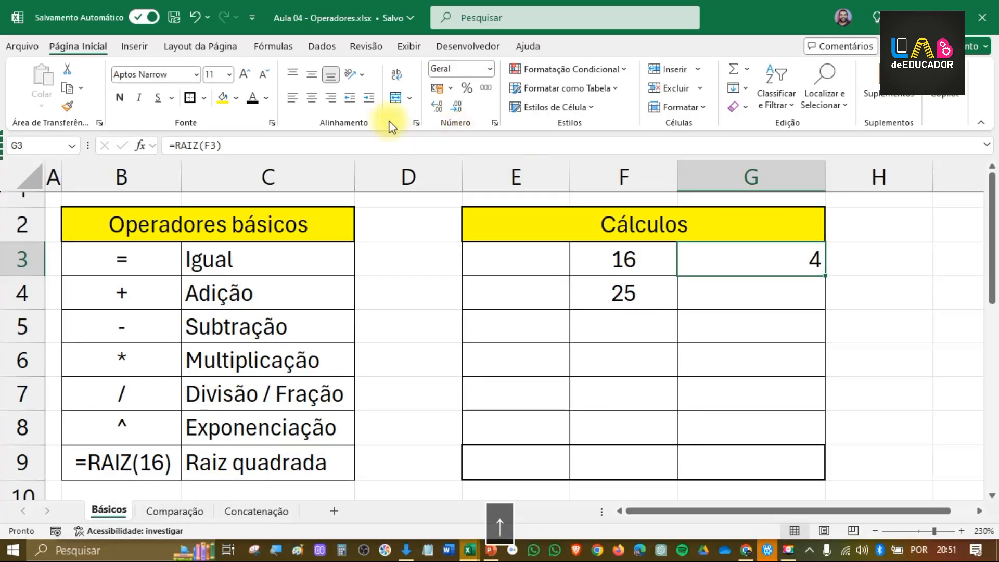
Step: Centre the result in G3 horizontally and fill its square root formula down to G4
click(312, 98)
click(783, 301)
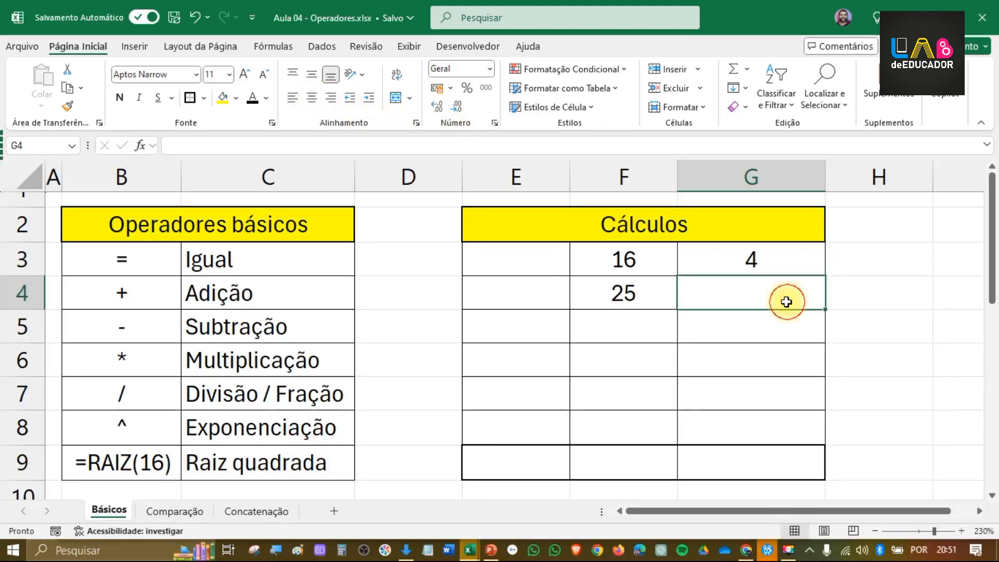
click(752, 260)
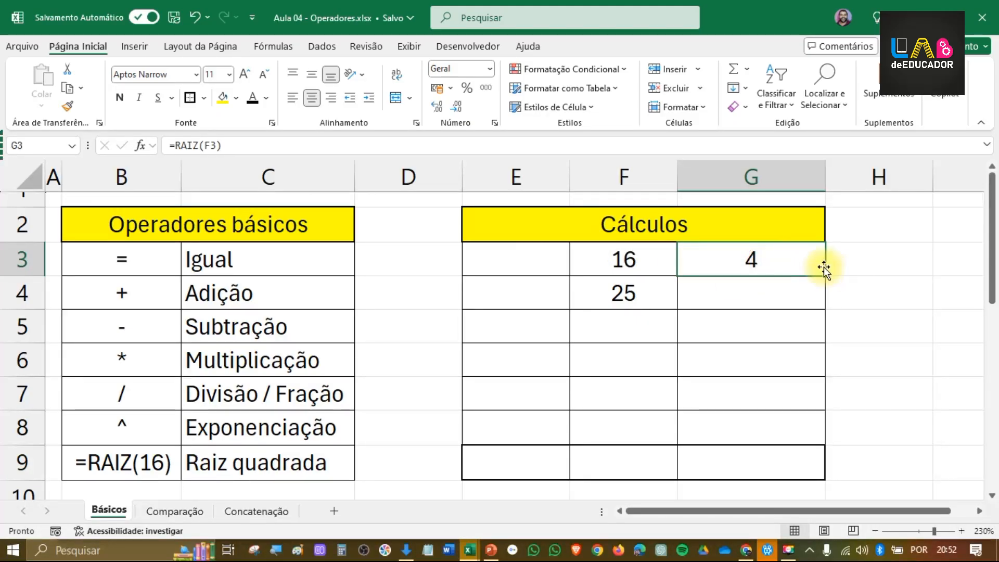
drag(827, 278, 825, 298)
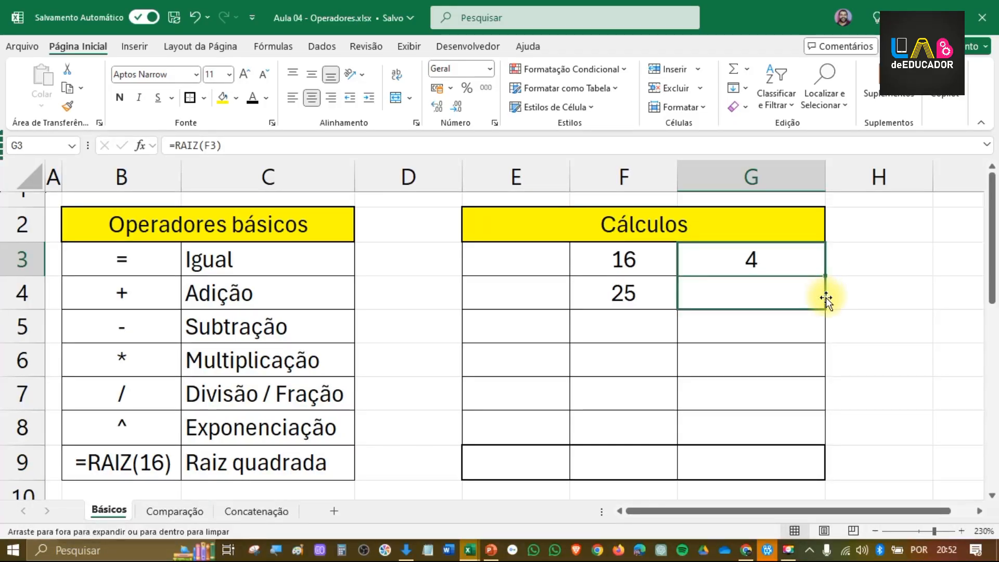
click(764, 291)
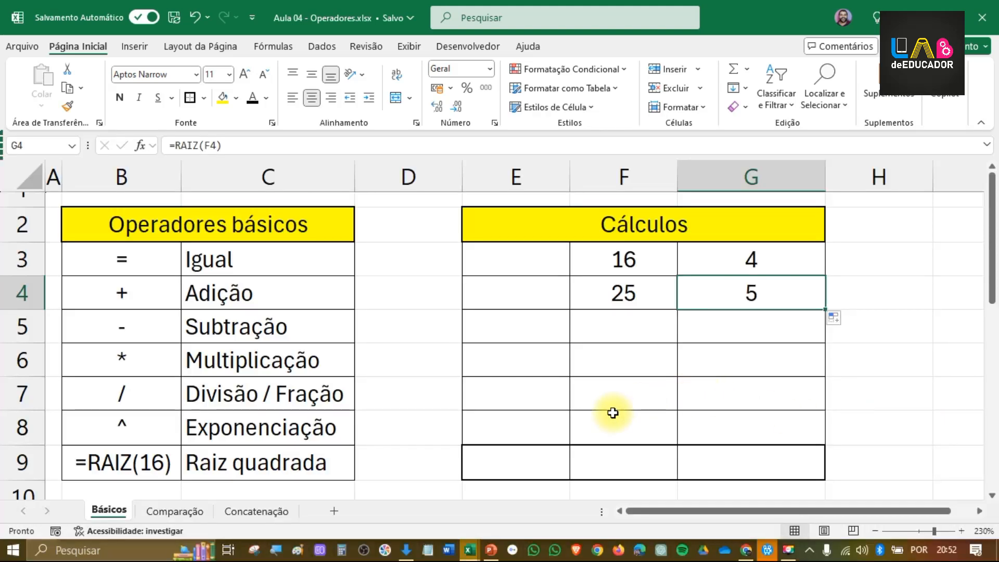
Step: Go to the Comparação sheet and browse the list of available logical functions
click(177, 510)
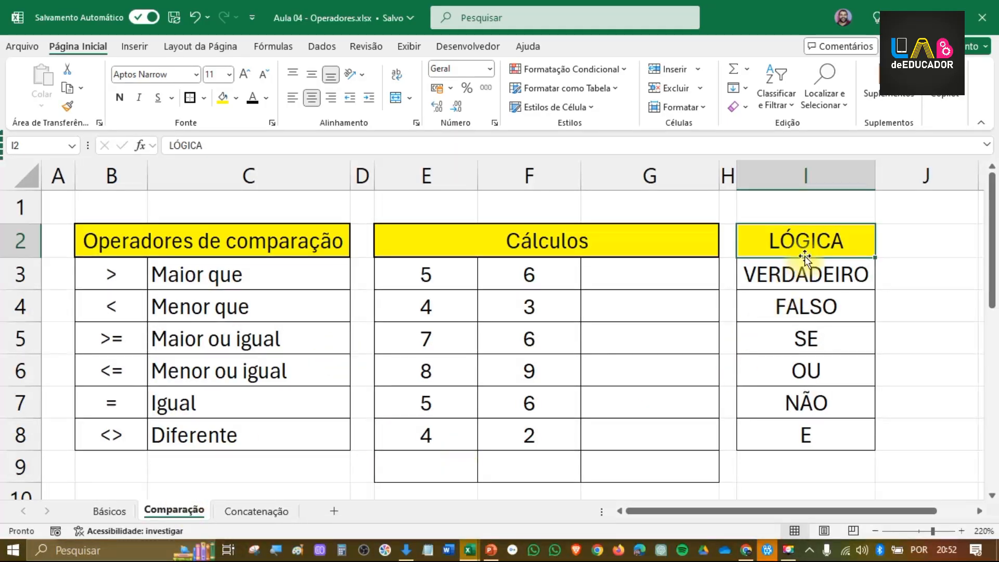
click(273, 46)
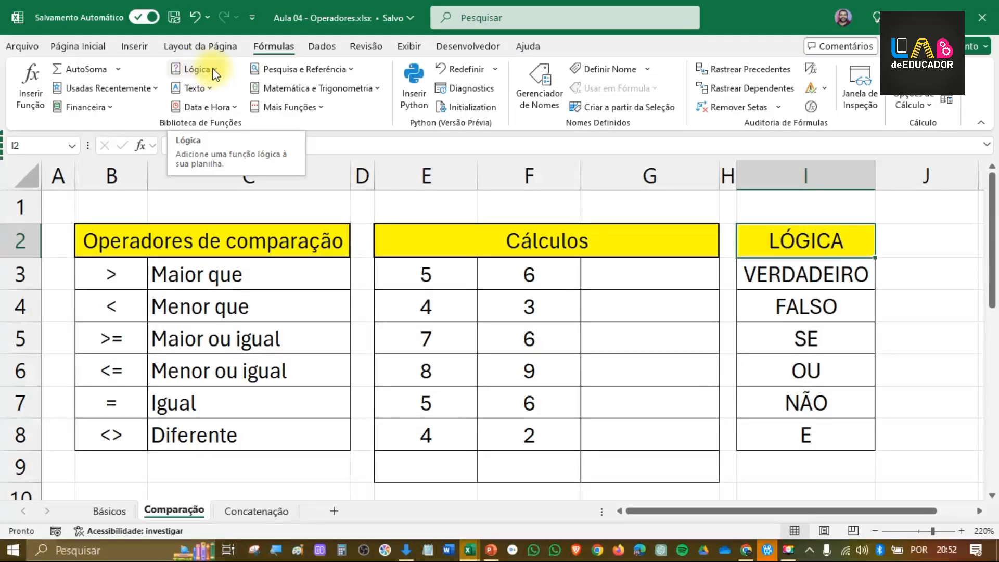
click(215, 74)
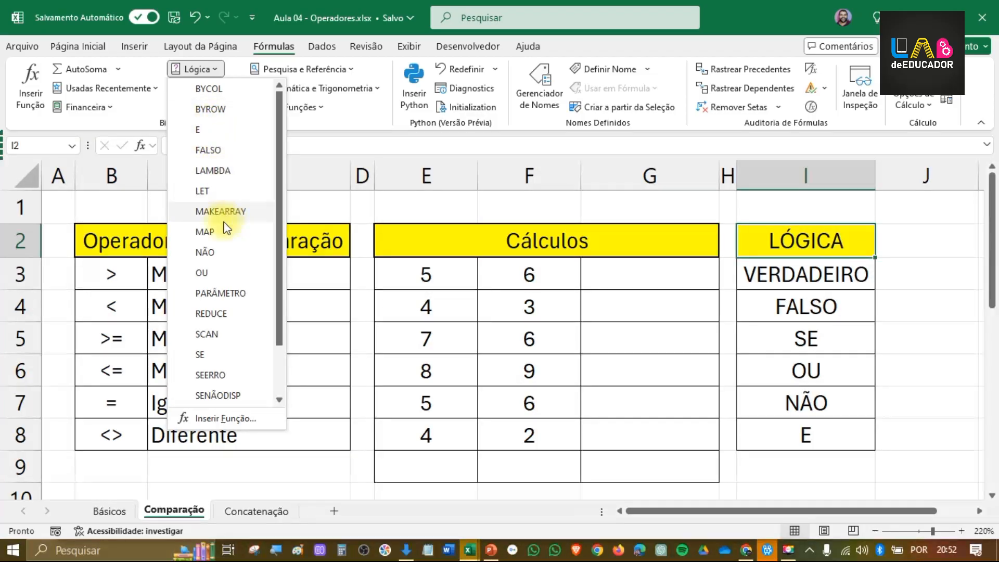
scroll(237, 245, down, 1)
scroll(235, 255, up, 1)
click(813, 270)
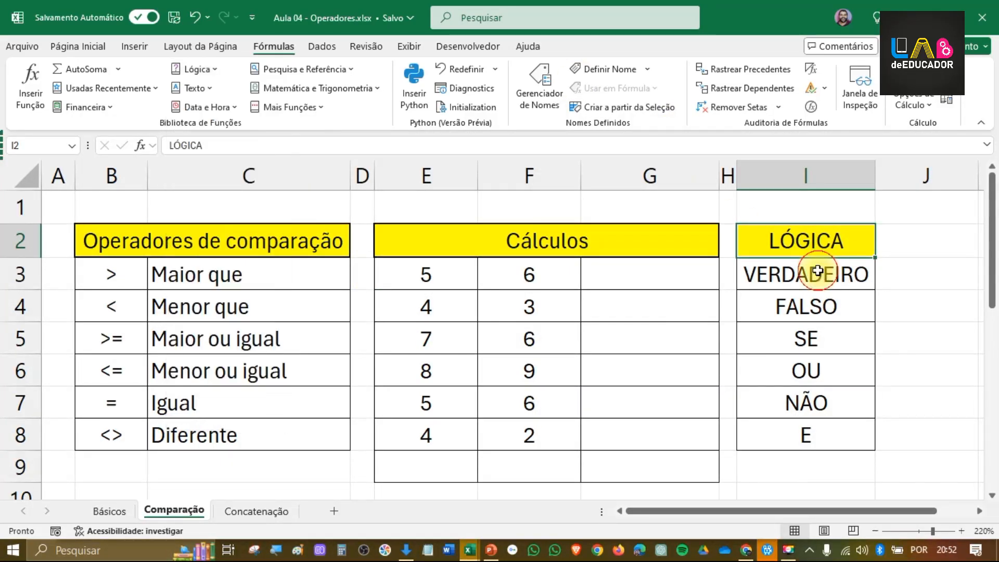
Step: Review the terms under LÓGICA in I3:I8 and the comparison operators listed in columns B and C
click(816, 275)
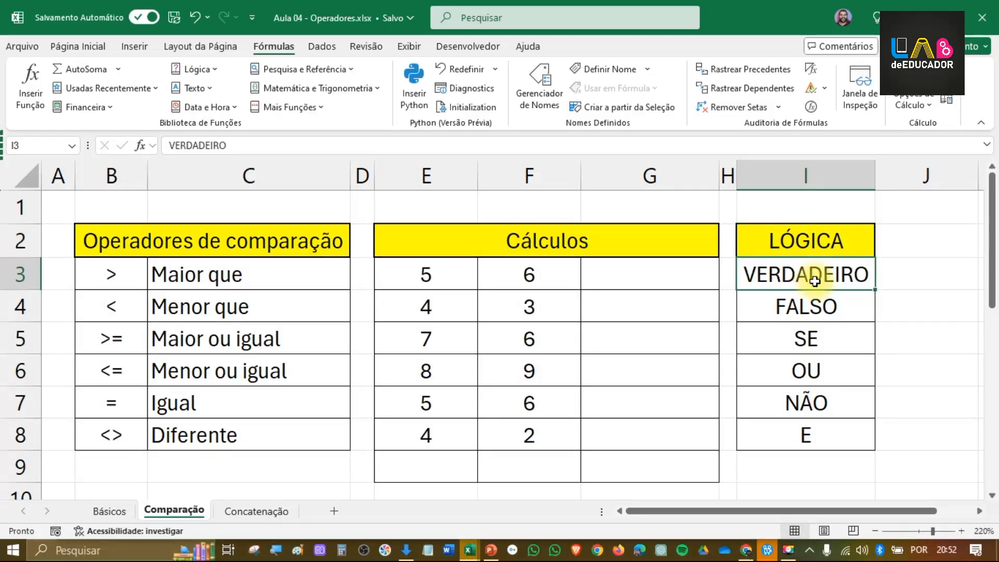
click(822, 312)
click(806, 339)
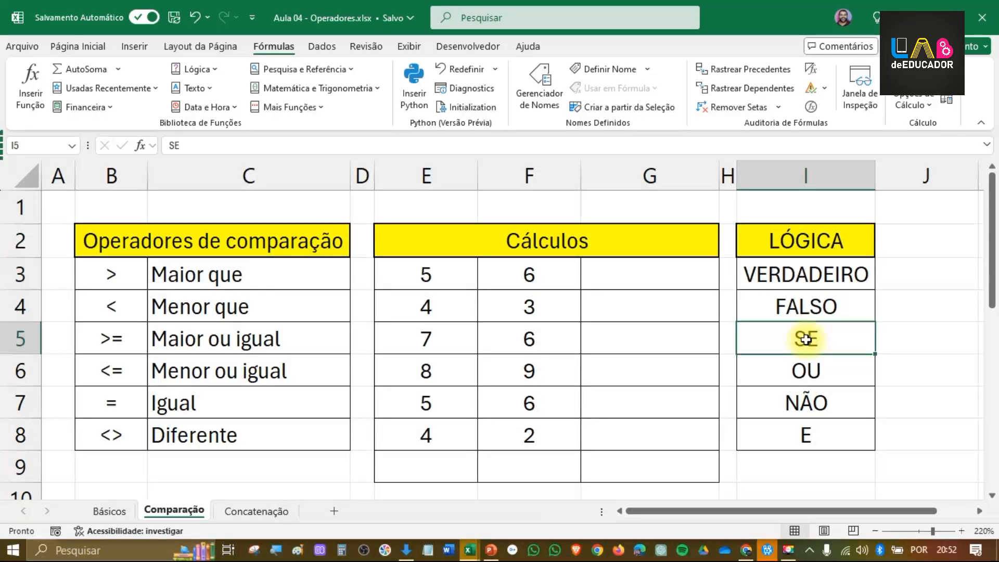
click(807, 372)
click(802, 401)
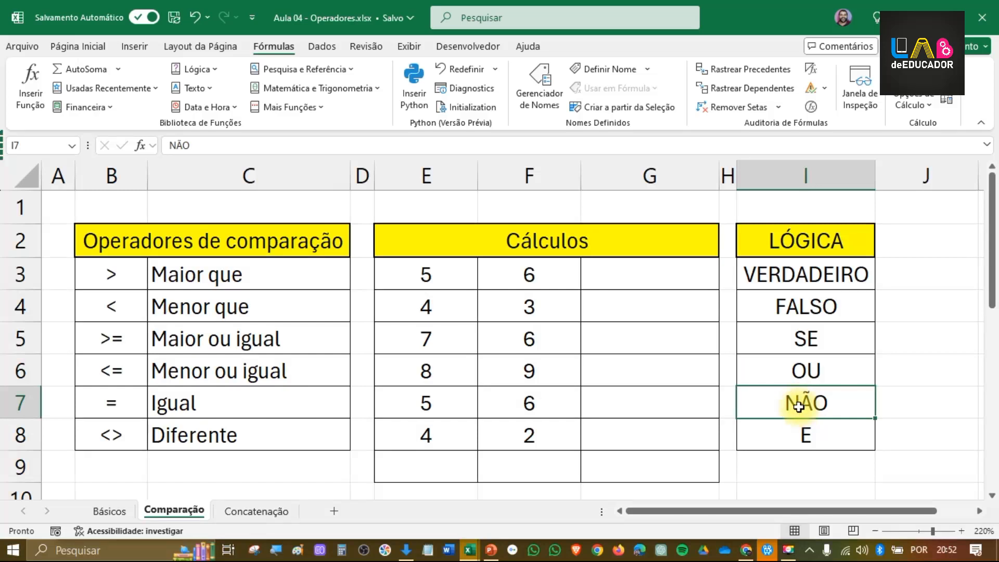
click(807, 434)
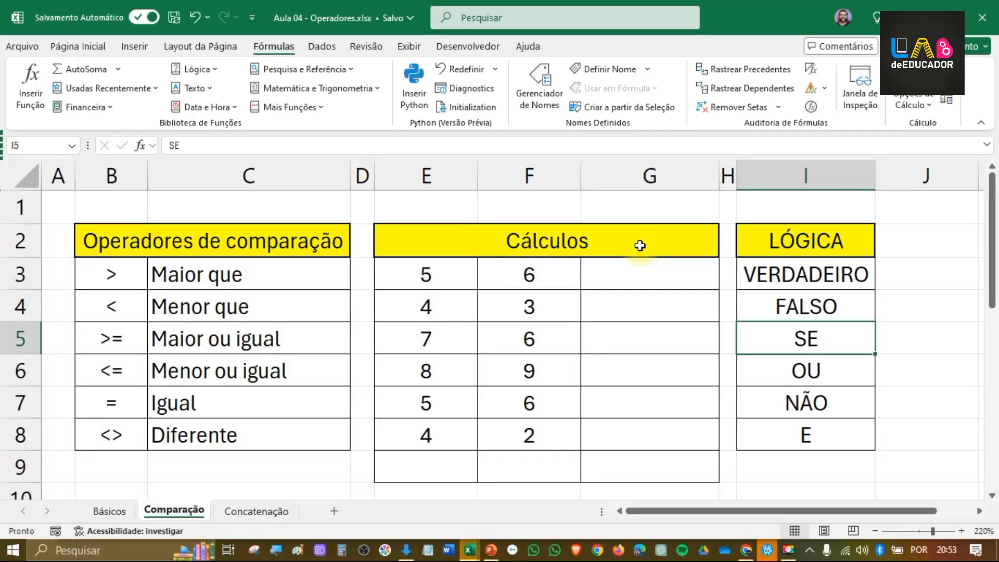
drag(143, 238, 151, 431)
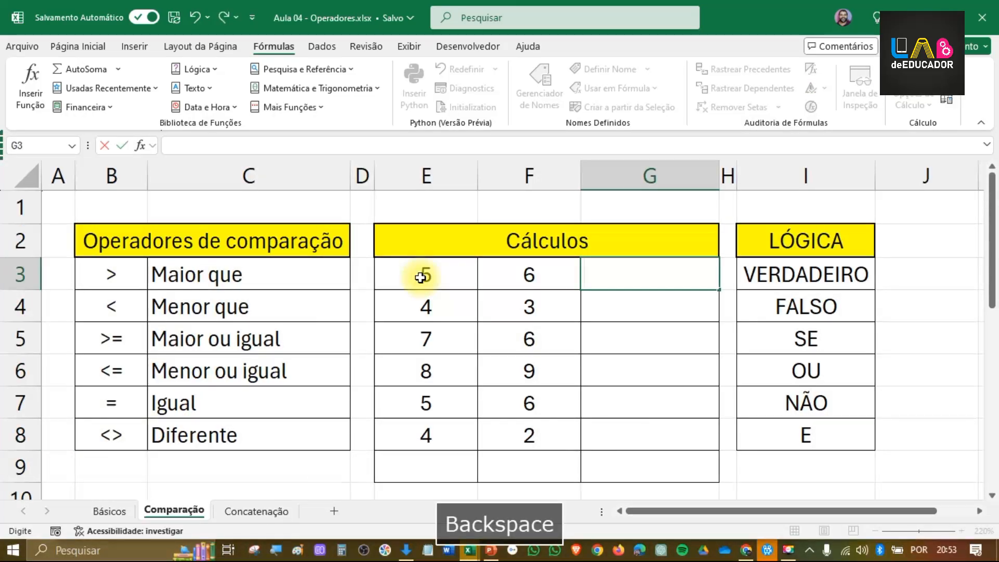
Step: Enter the greater-than comparison =E3>F3 in G3 and fill it down through G8
click(599, 312)
click(607, 275)
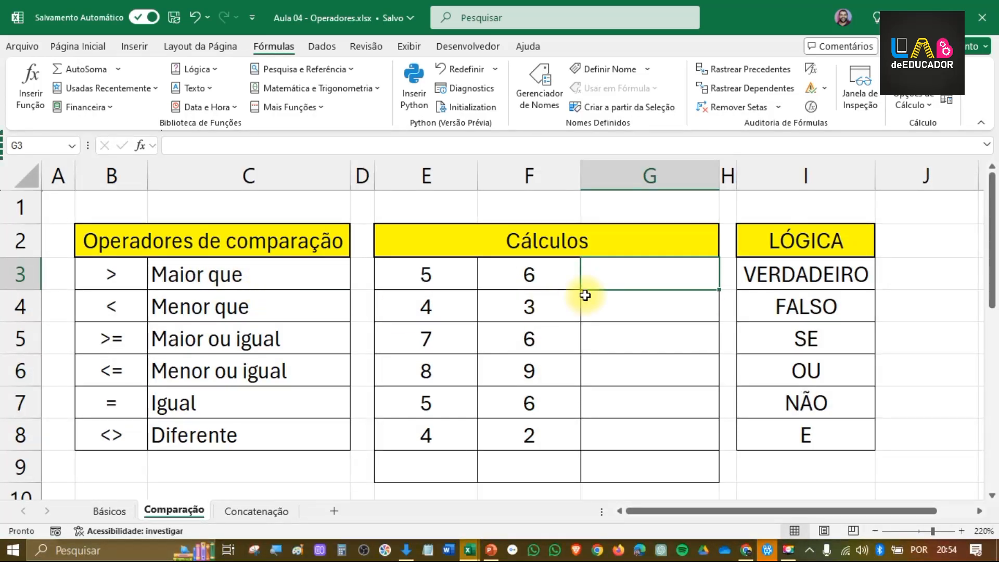
text(=)
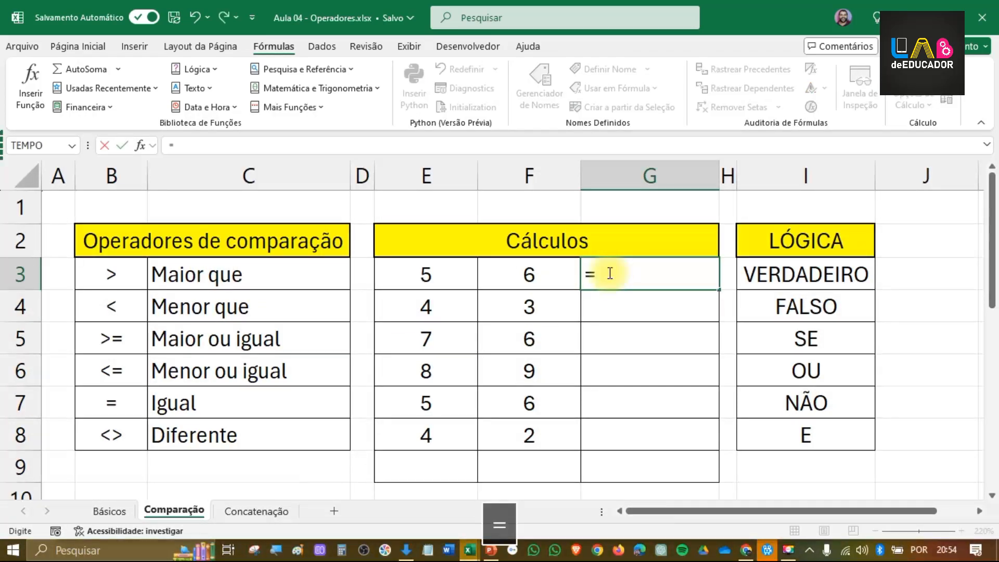
click(445, 268)
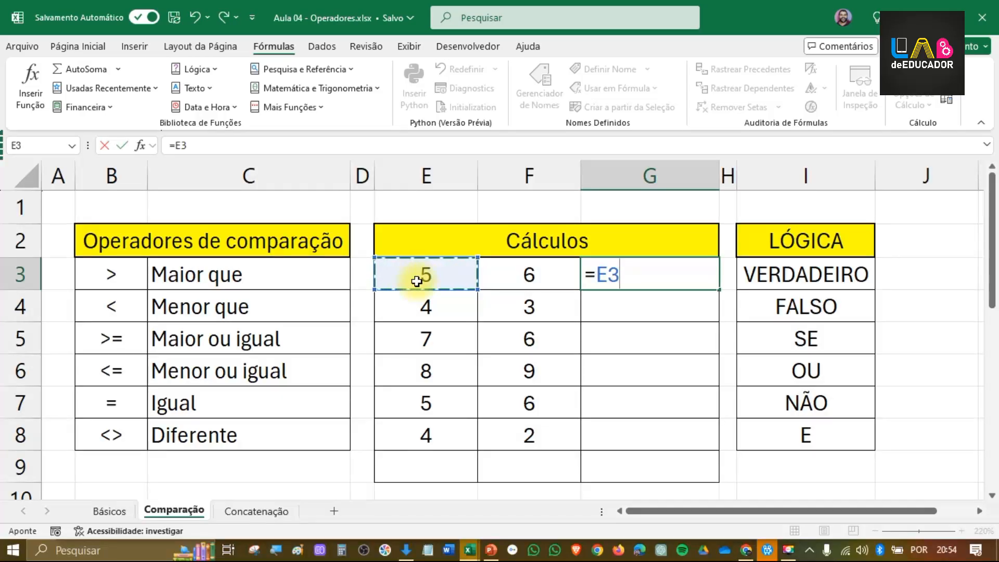
text(>)
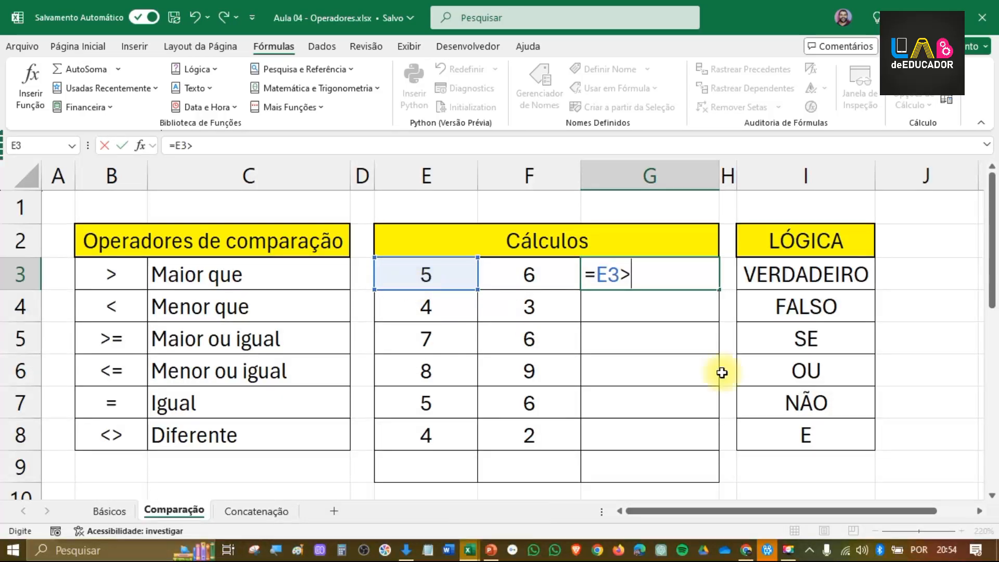
click(532, 276)
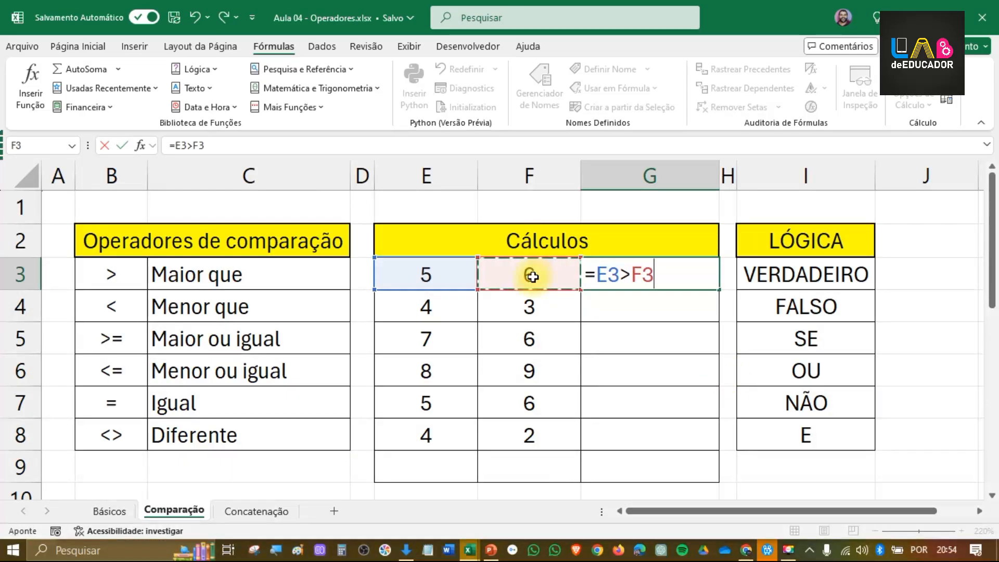
key(Return)
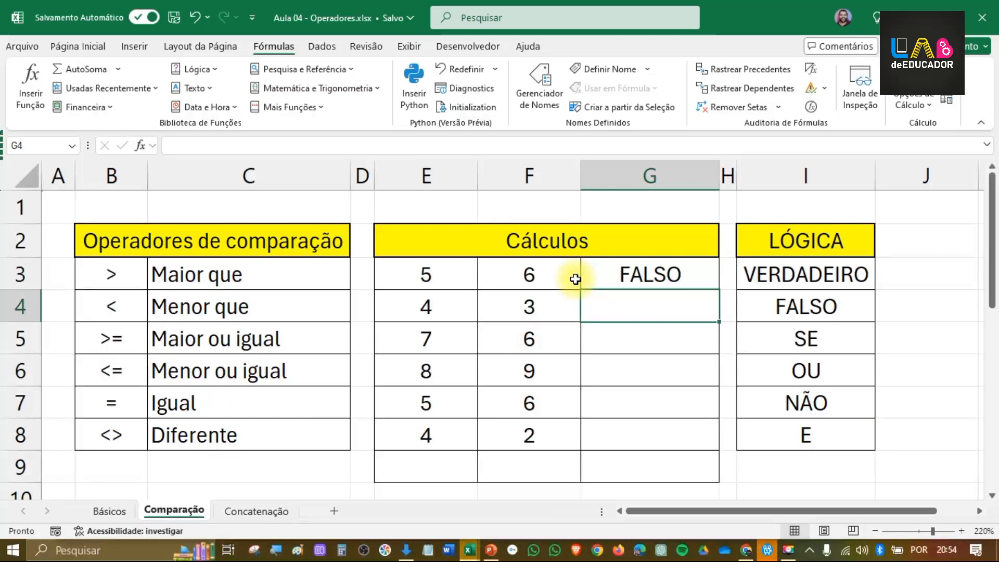
click(632, 274)
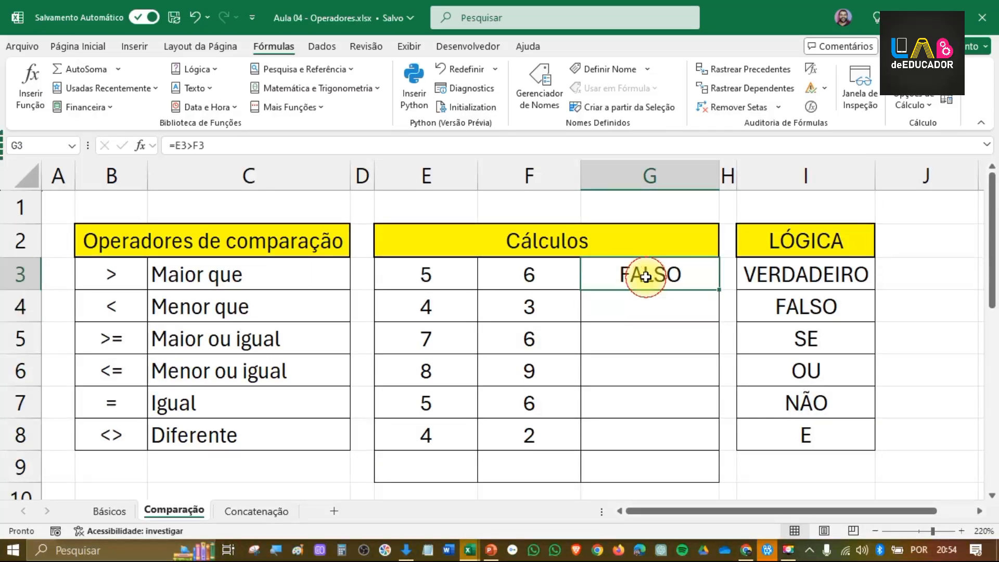
drag(719, 290, 698, 445)
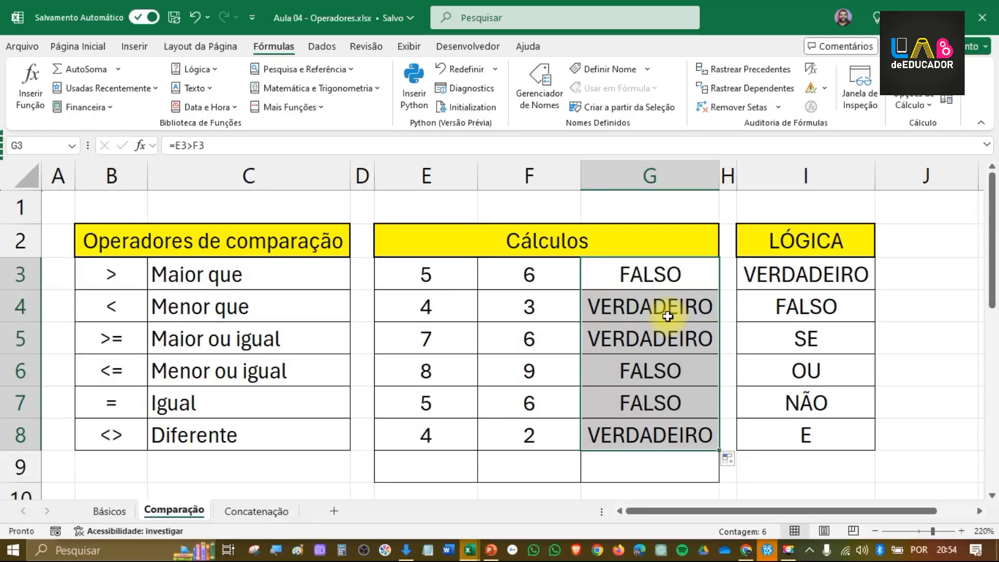
Step: Change the comparison in G3 to less than, =E3<F3, and fill it down through G8
click(674, 276)
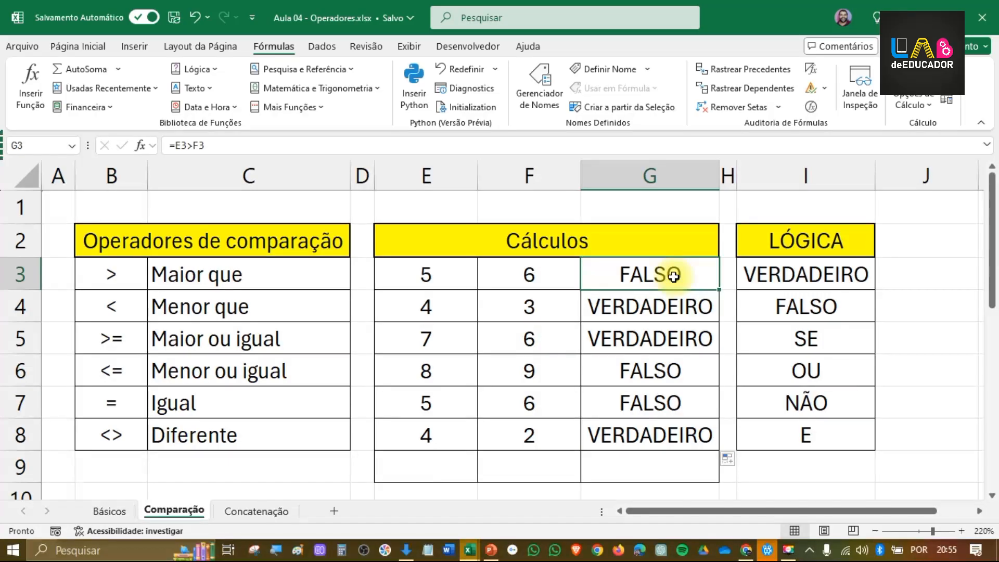
click(191, 145)
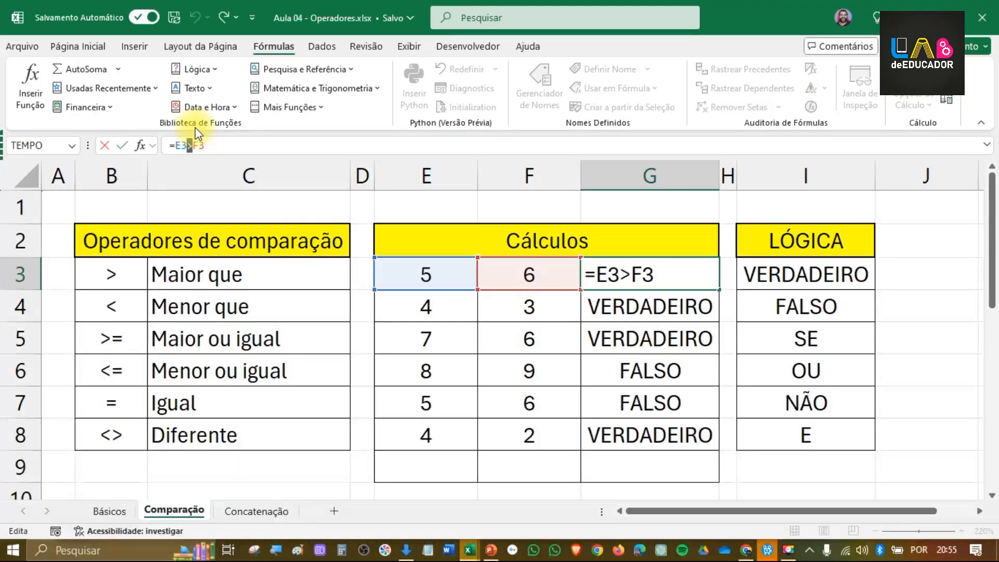
text(<)
key(Return)
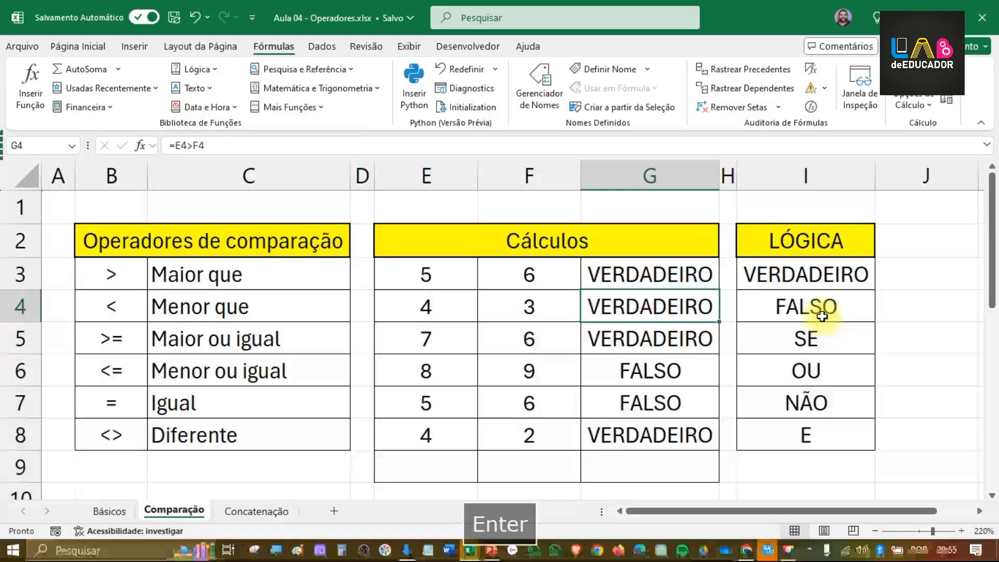
click(685, 285)
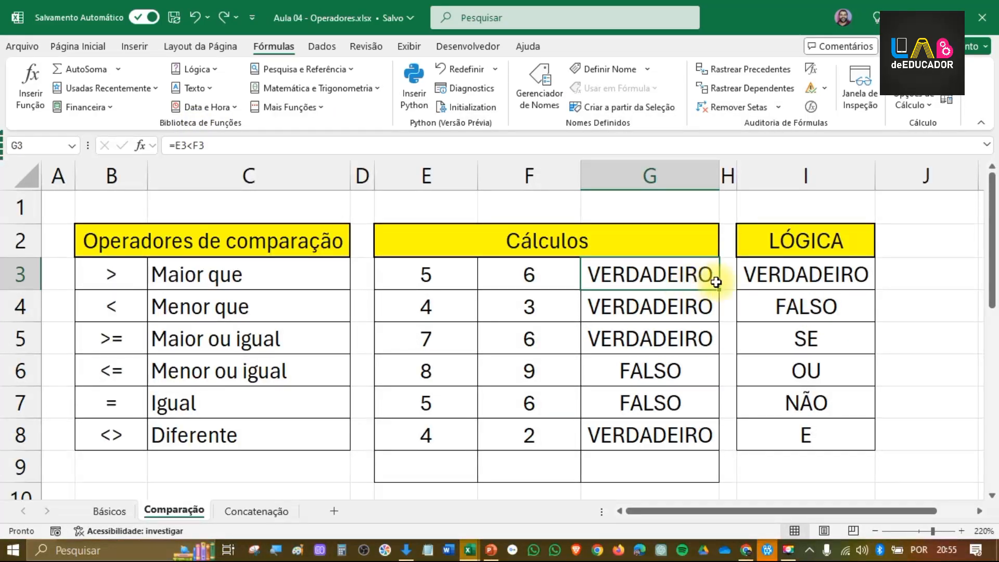
drag(720, 290, 717, 440)
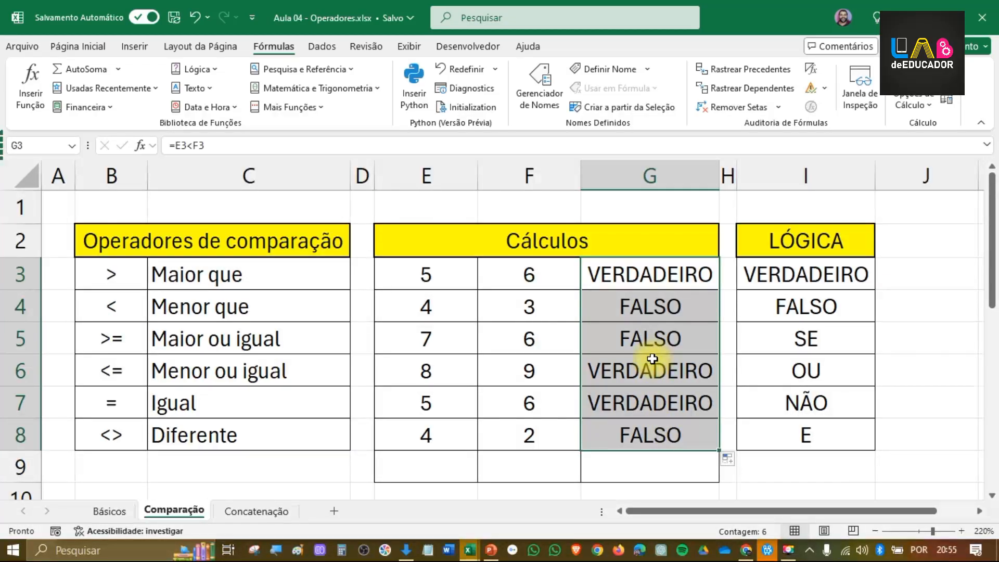
Step: Change the comparison in G3 to less than or equal, =E3<=F3, and fill it down through G8
click(643, 274)
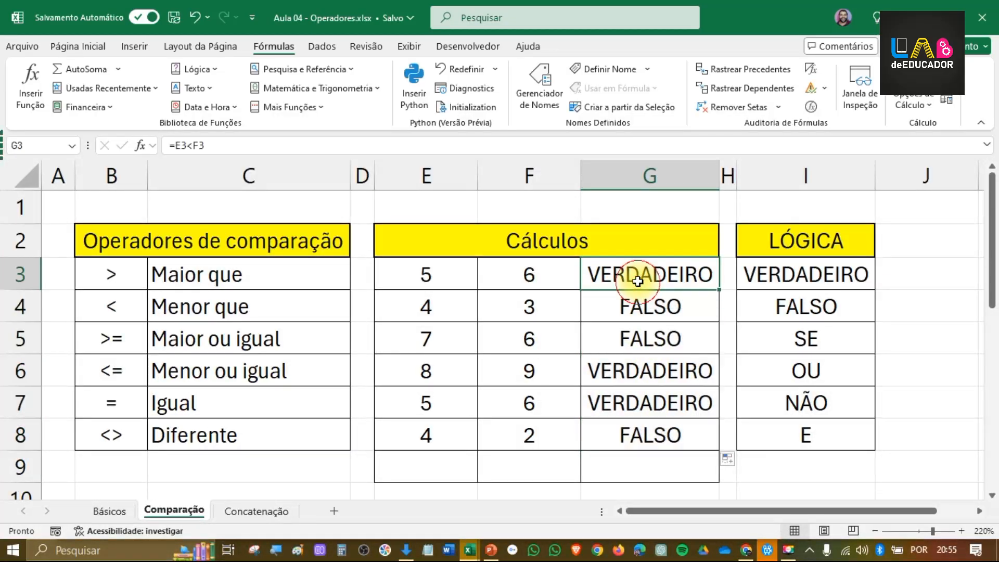
click(194, 148)
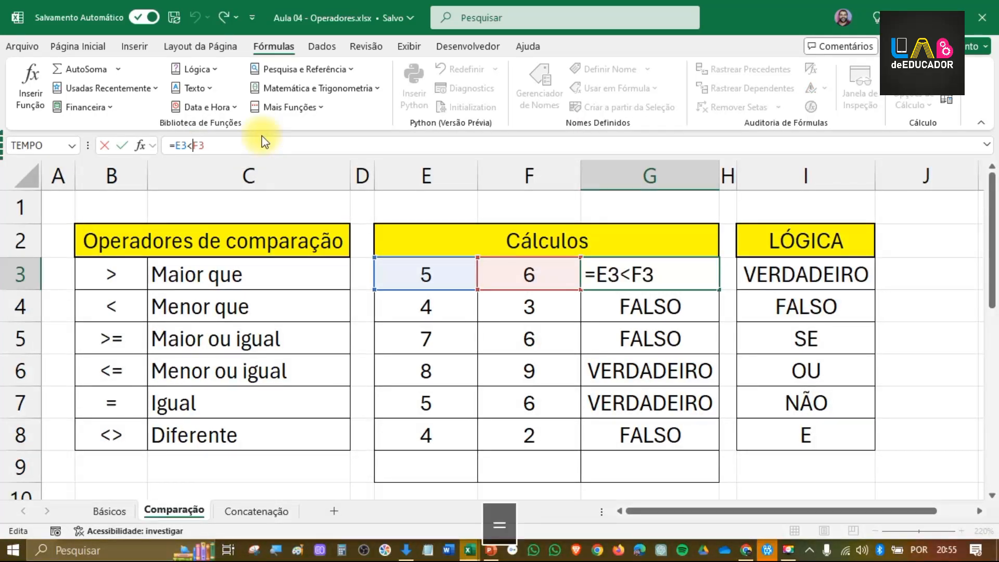
text(=)
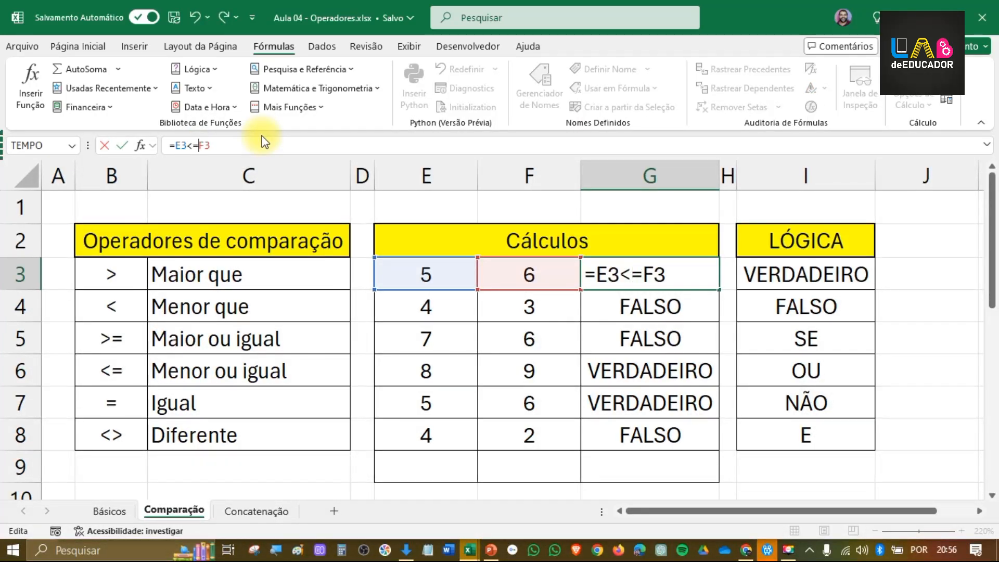
key(Return)
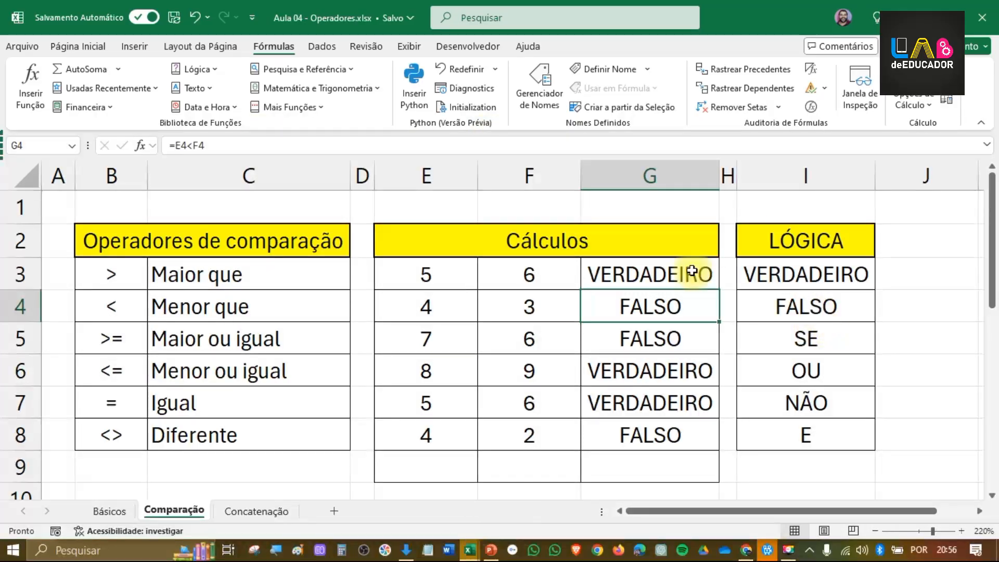
click(710, 283)
drag(713, 291, 713, 441)
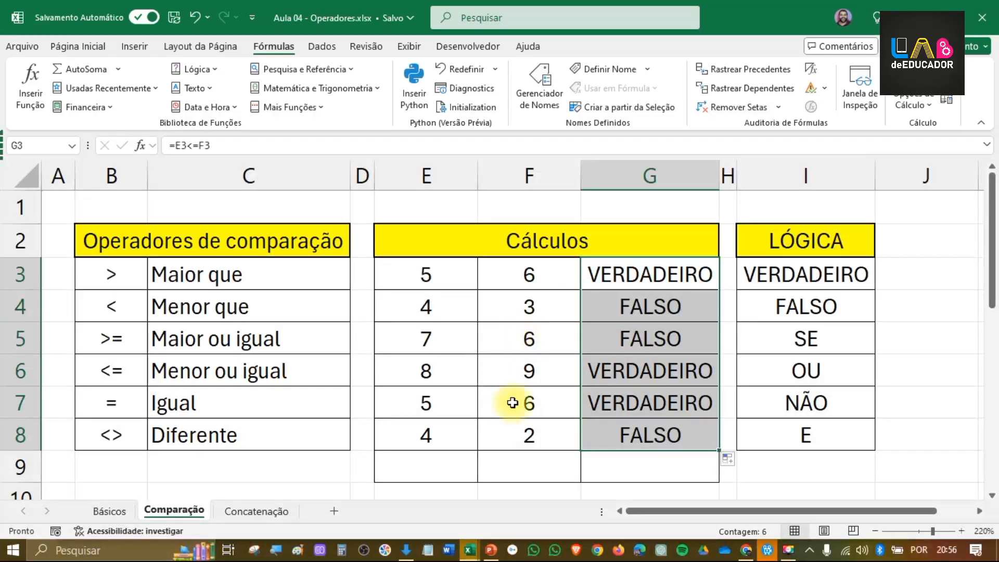
Step: Set F5 to 7 and highlight the result cell G5 in yellow, comparing it with E5:F5
click(501, 344)
text(7)
key(Return)
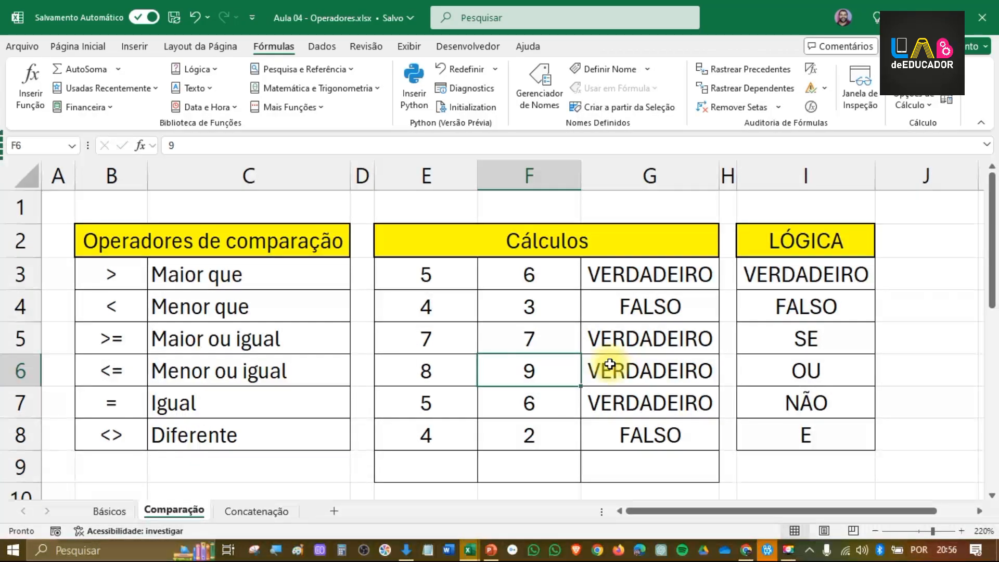
click(606, 345)
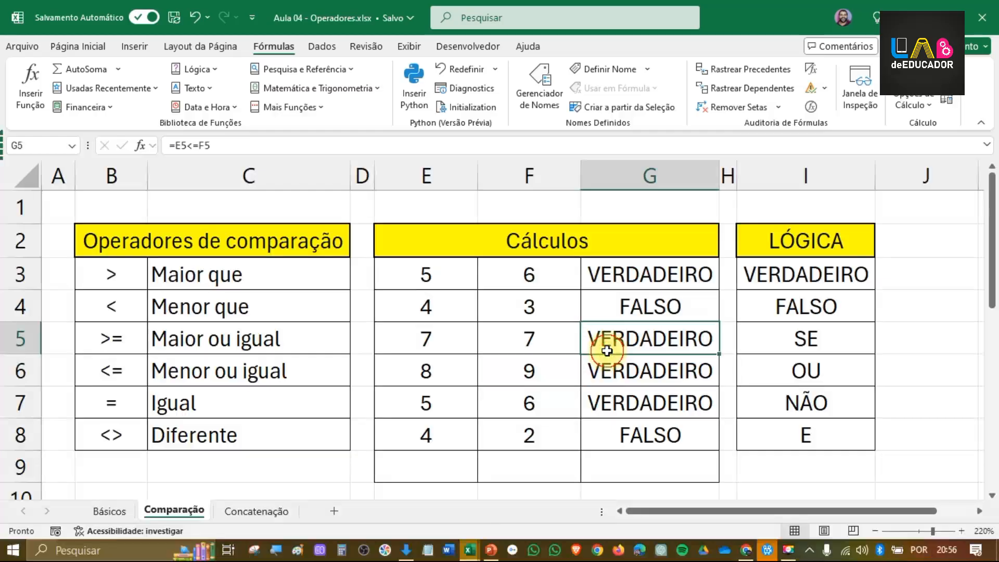
click(69, 48)
click(223, 98)
click(570, 403)
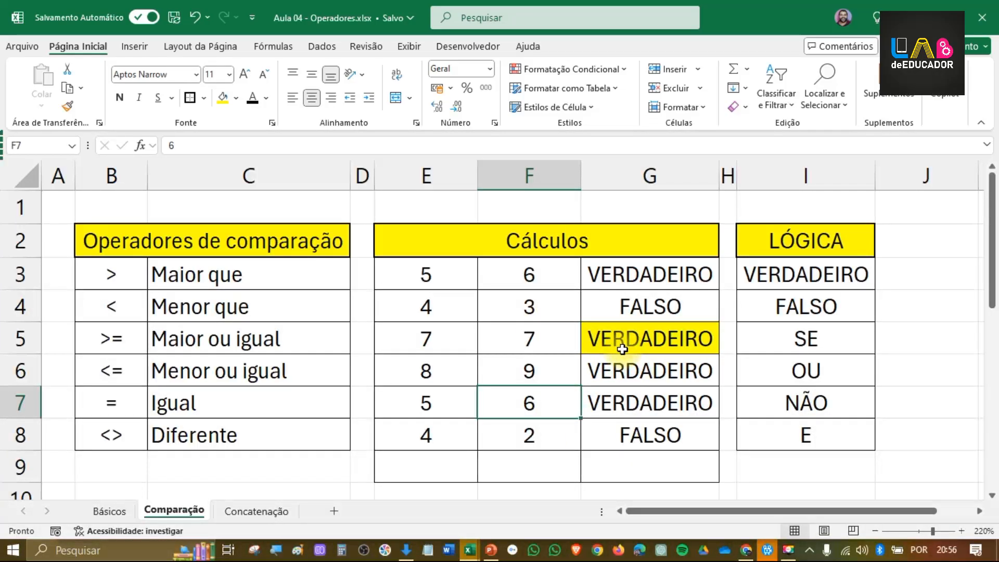
drag(429, 341, 516, 338)
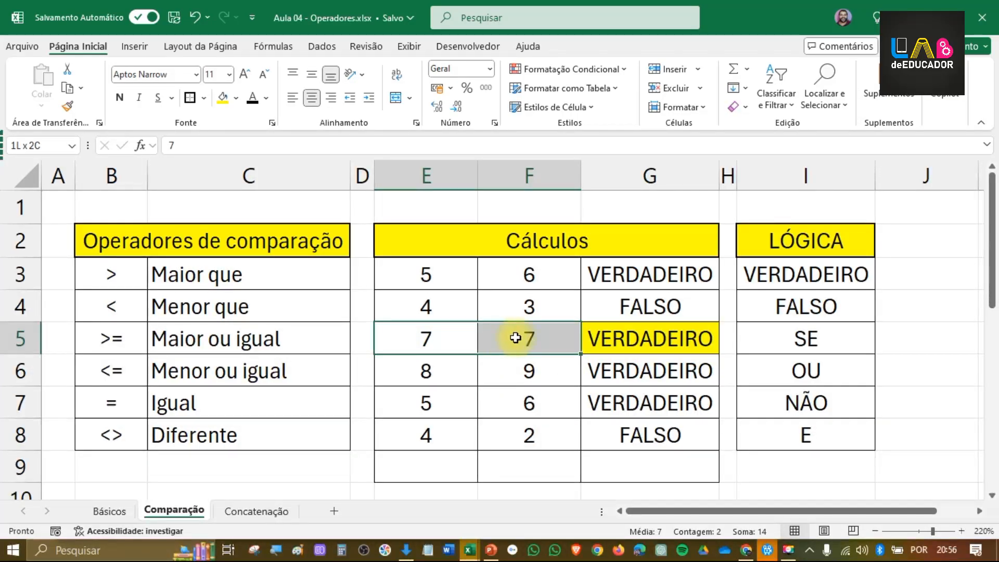
click(501, 367)
Step: Change the comparison in G3 to greater than or equal, =E3>=F3, and fill it down through G8
click(650, 275)
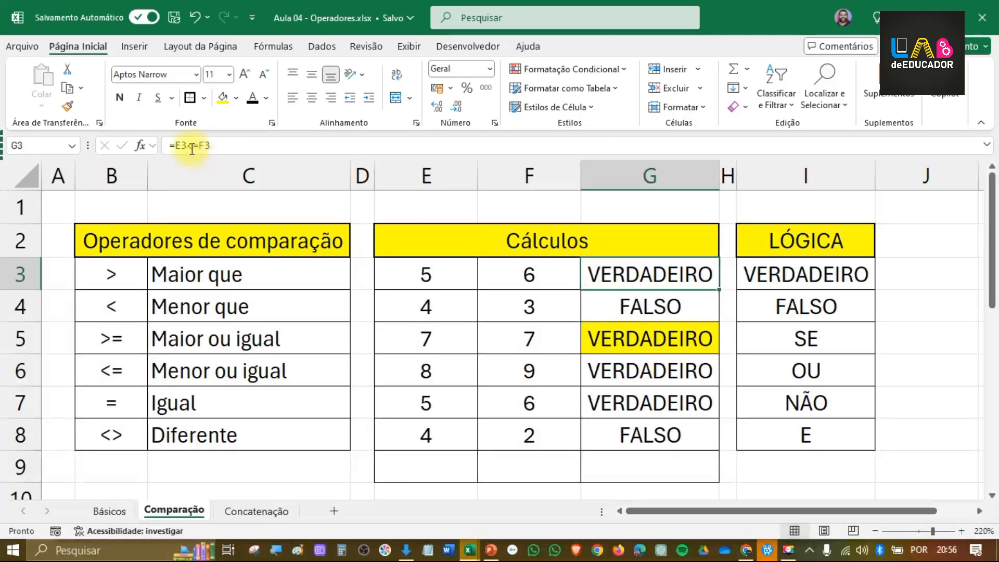
drag(188, 147, 192, 148)
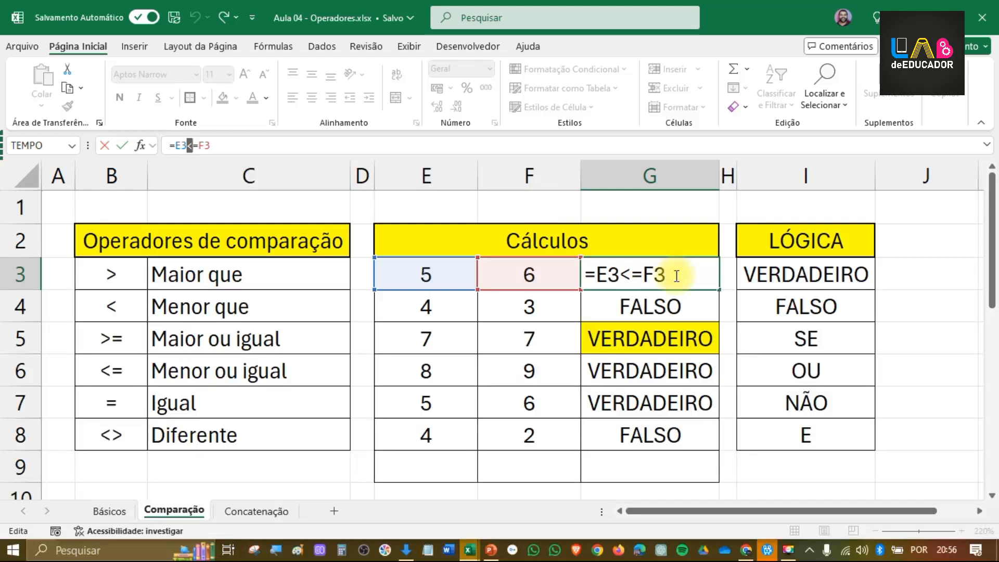
drag(621, 273, 630, 273)
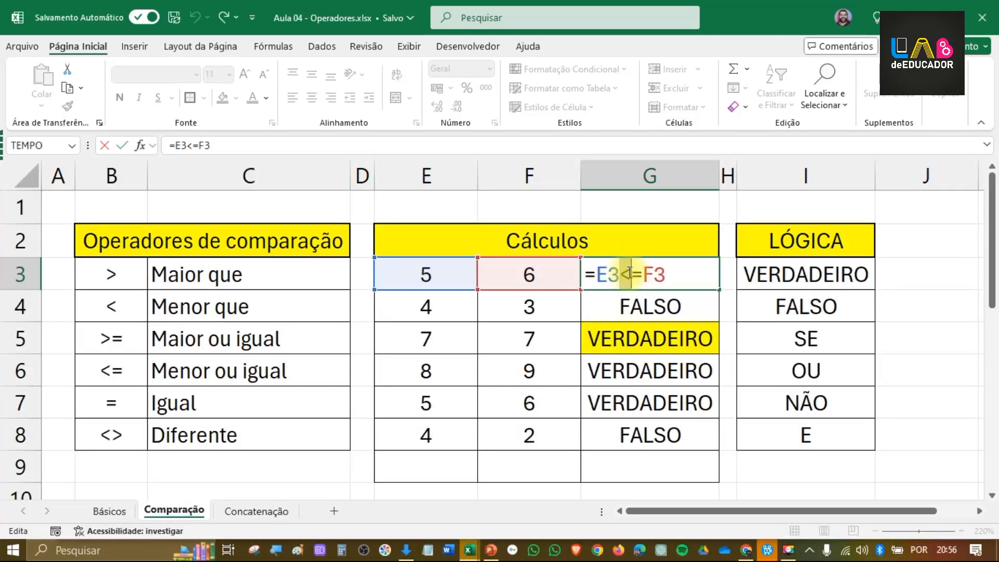
text(>)
key(Return)
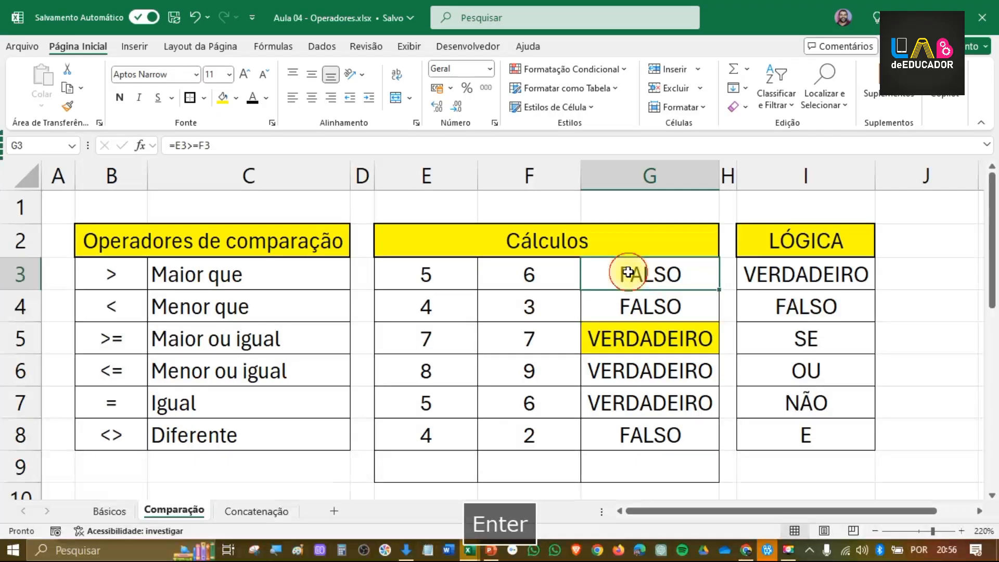
drag(720, 288, 695, 438)
Step: Highlight the greater-or-equal result in G5 in yellow and compare it with the values in E5:F5
click(674, 333)
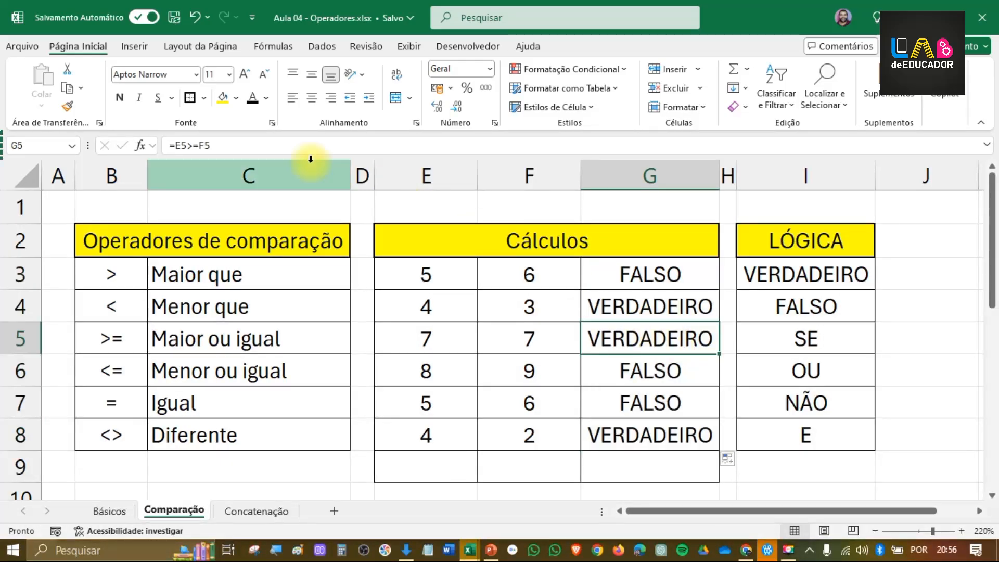
click(223, 97)
drag(457, 338, 526, 337)
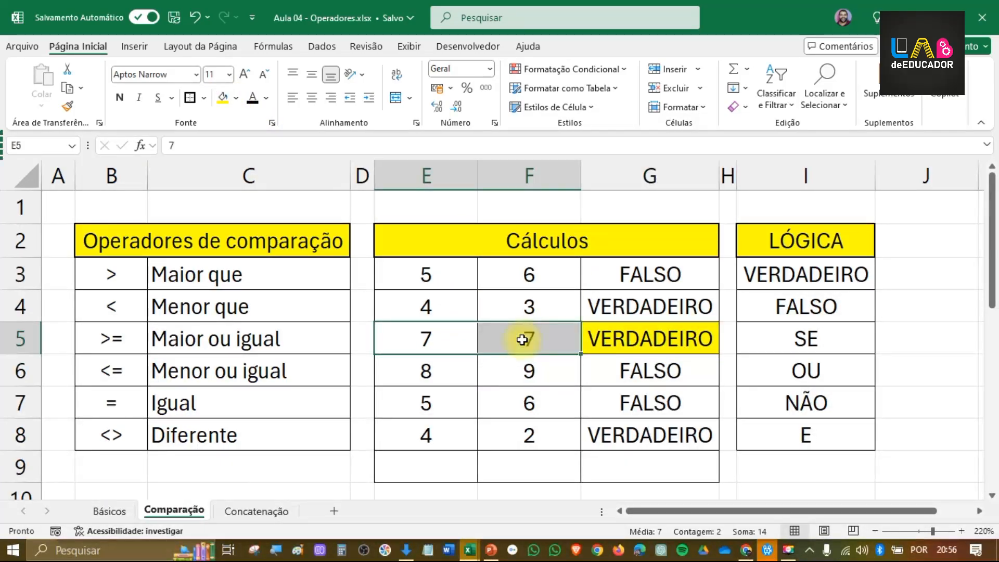
click(645, 333)
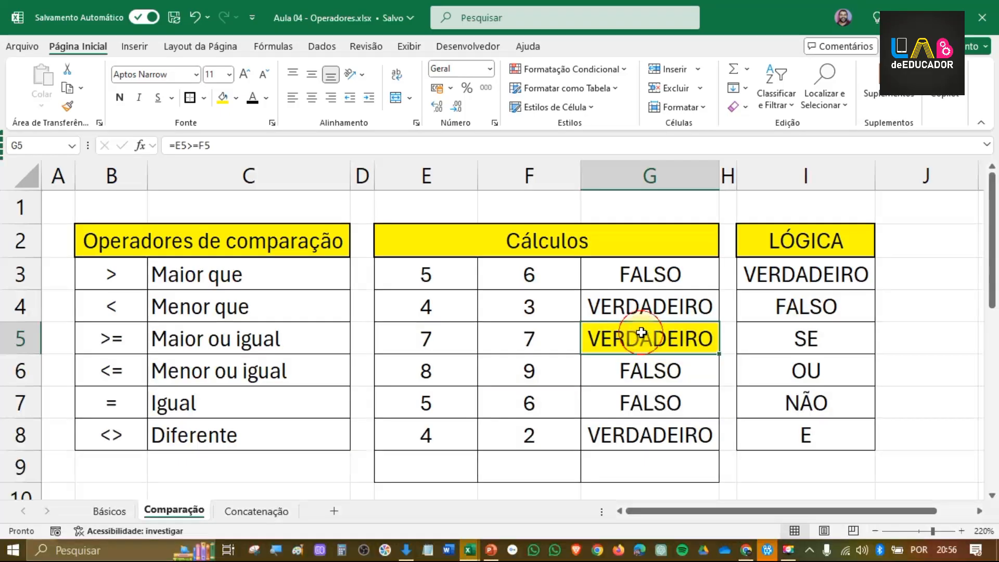
Step: Change the comparison in G3 to equal, =E3=F3, and fill it down through G8
click(648, 278)
click(198, 146)
key(BackSpace)
key(BackSpace)
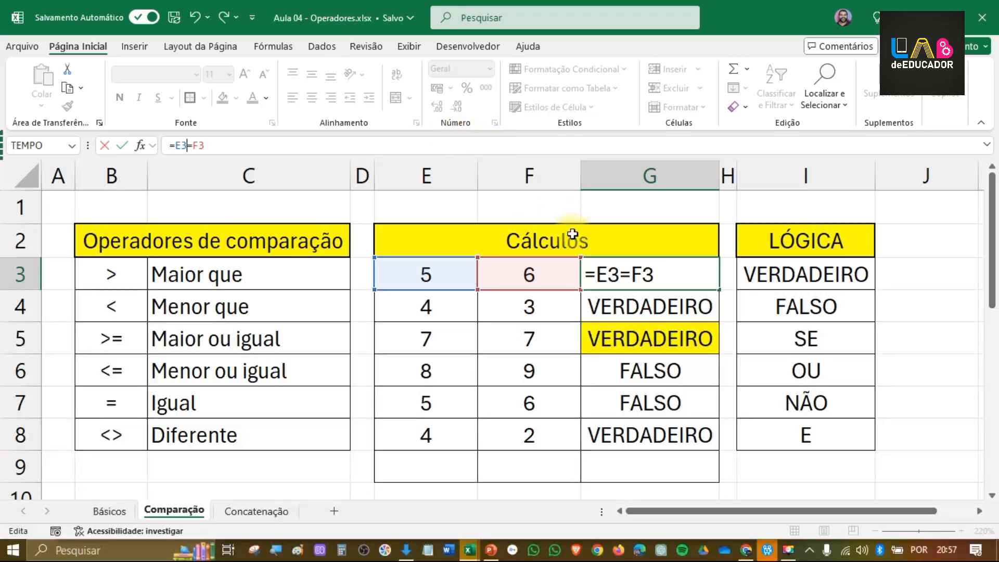
click(623, 274)
key(Return)
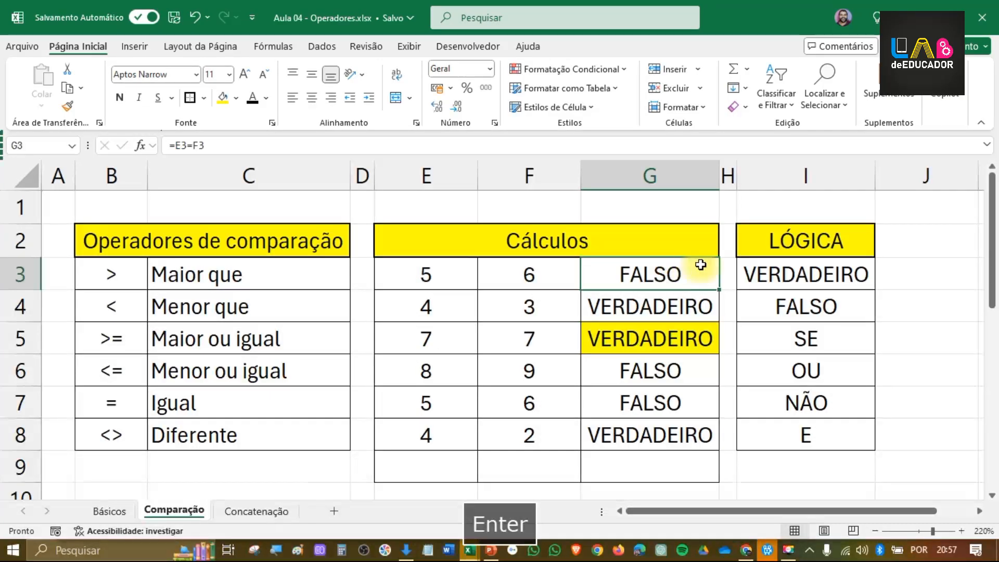
click(477, 275)
drag(477, 276, 484, 274)
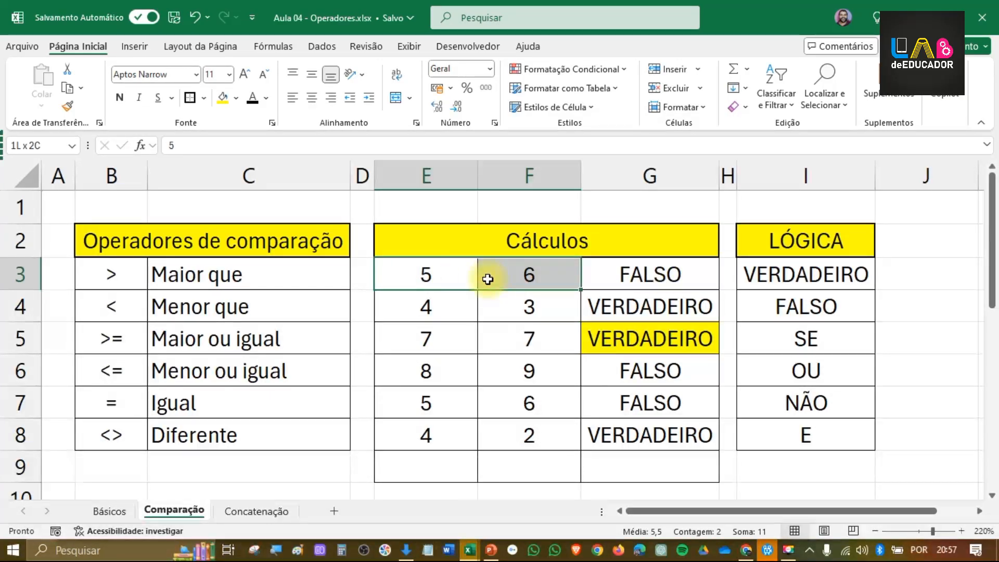
click(663, 273)
drag(719, 286, 676, 440)
Step: Highlight the equality result in G5 in yellow and check it against the values in E5 and F5
click(654, 339)
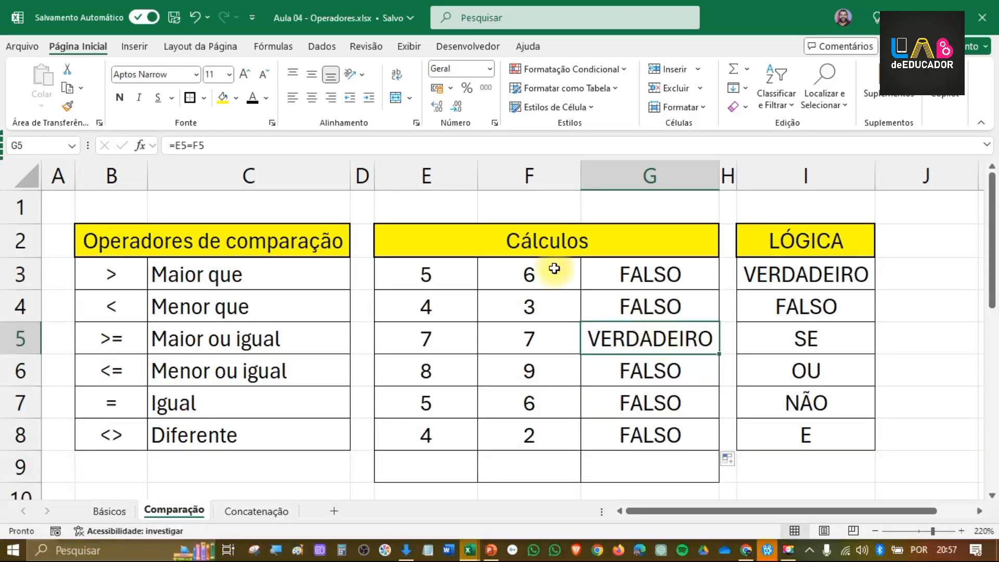
click(222, 99)
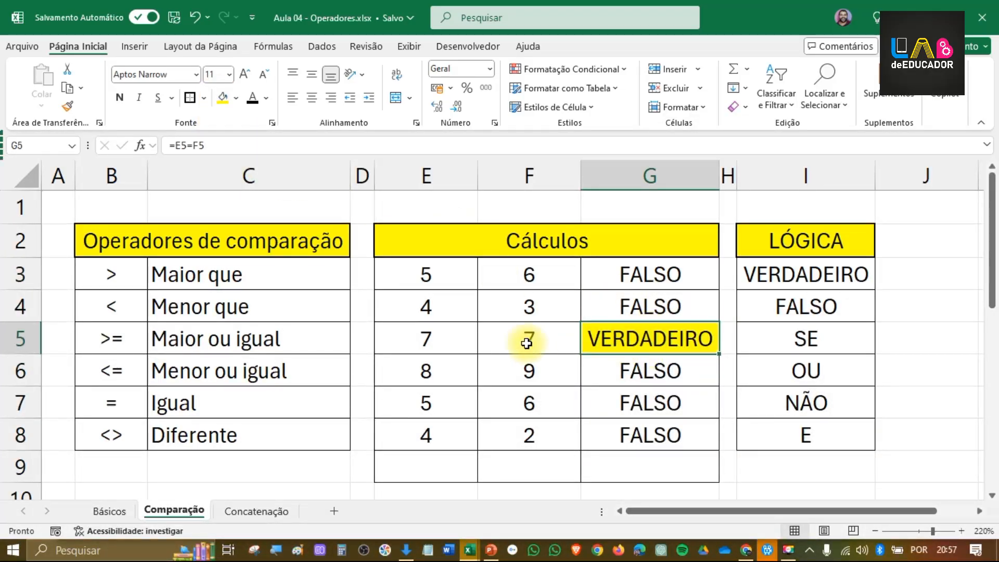
click(450, 344)
click(517, 342)
click(447, 339)
click(506, 333)
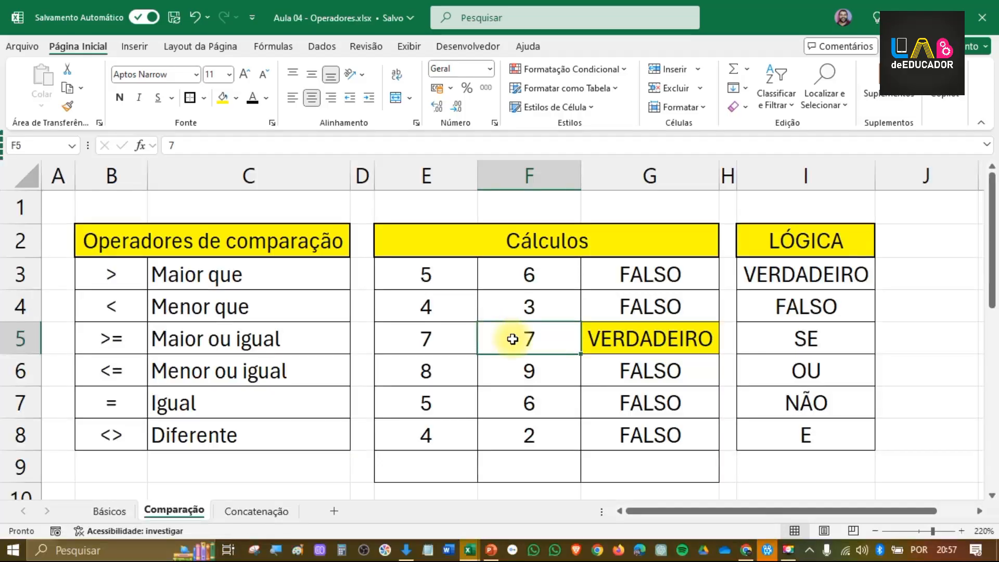
click(610, 370)
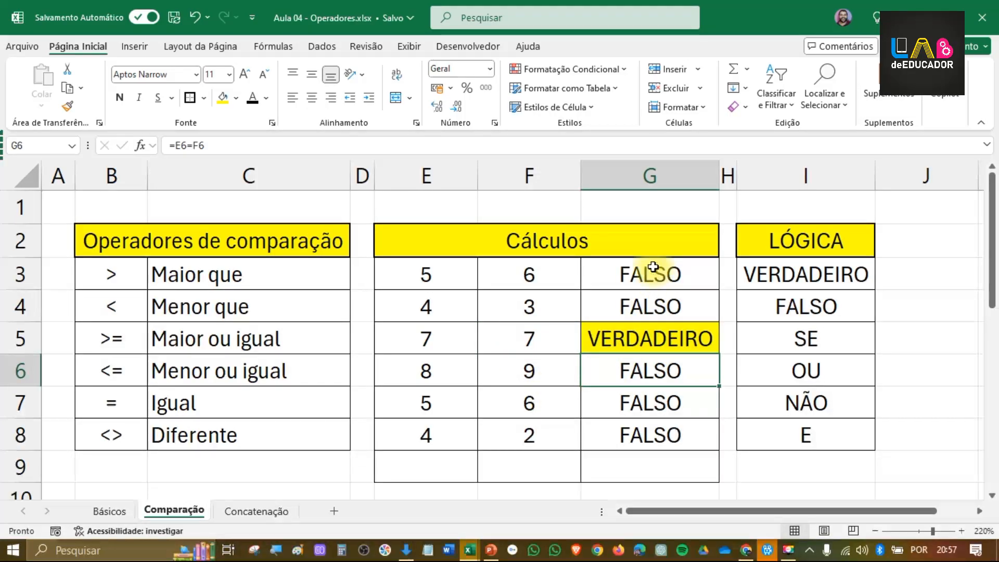
click(186, 145)
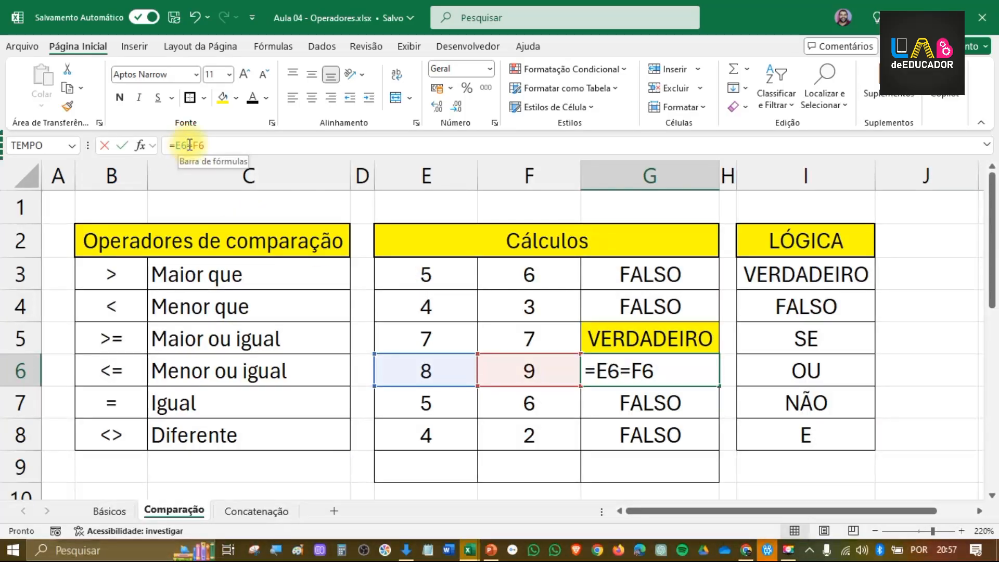
double_click(191, 145)
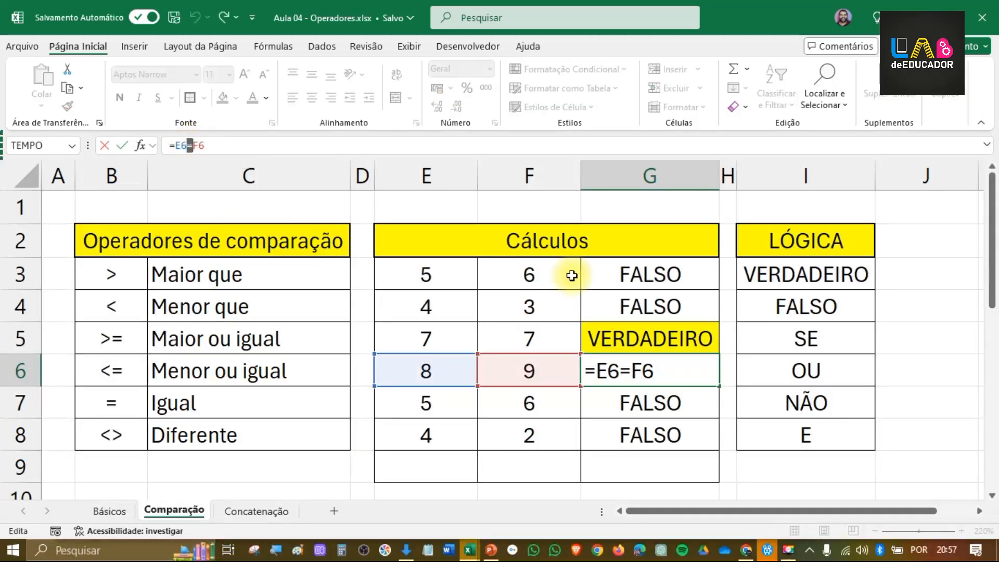
key(Return)
Step: Change the comparison in G3 to not equal, =E3<>F3, and fill it down through G8
click(652, 281)
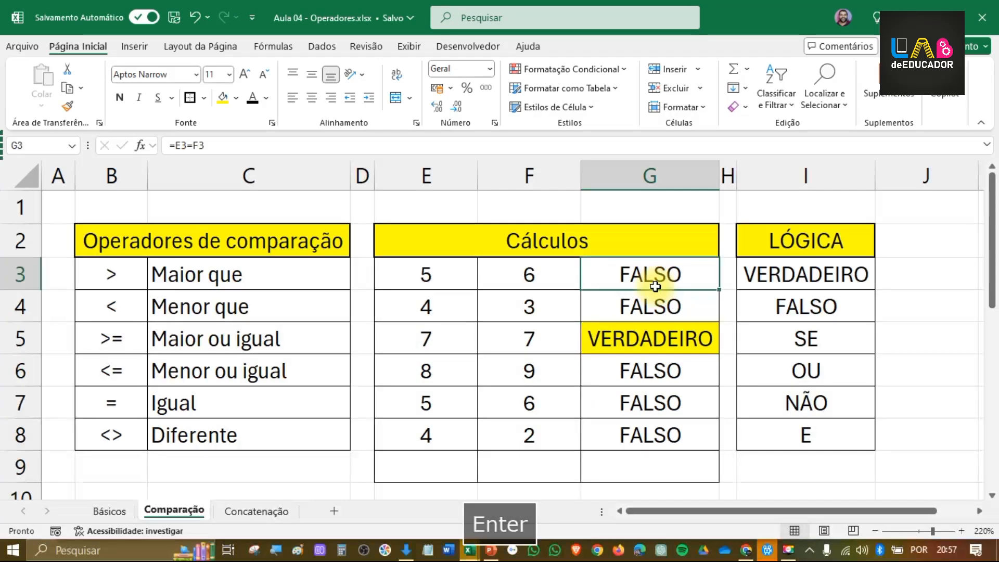
double_click(650, 279)
double_click(627, 276)
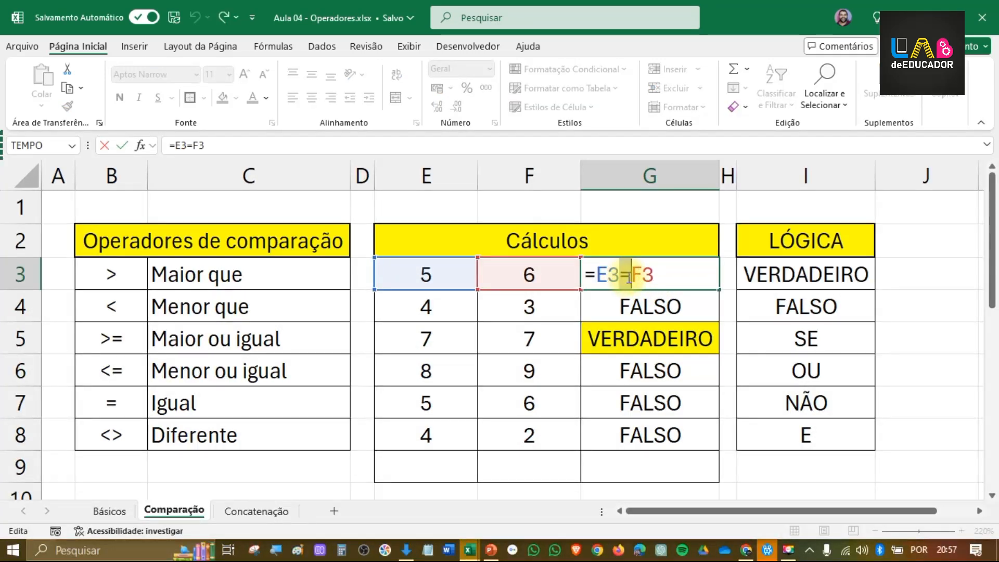
text(<>)
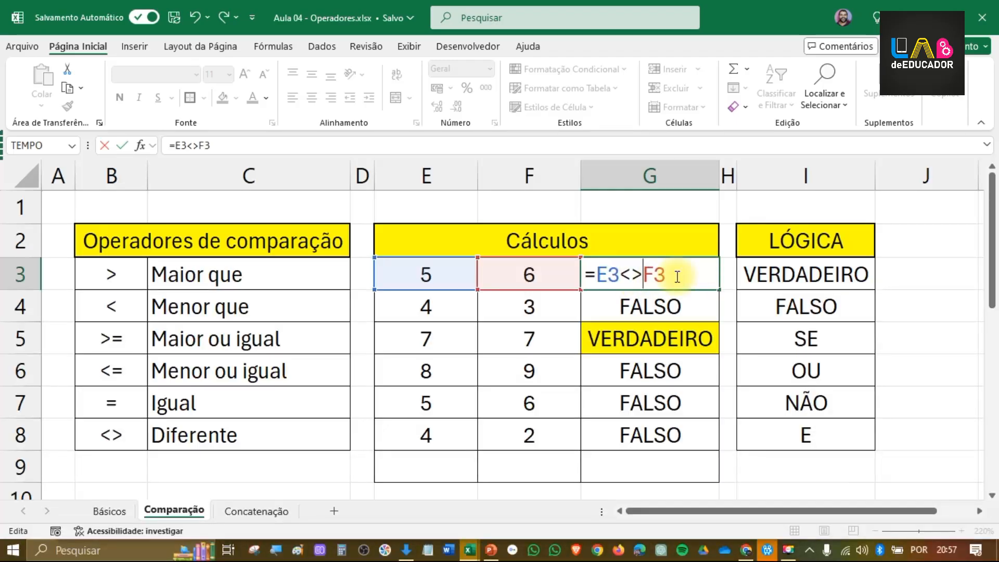
key(Return)
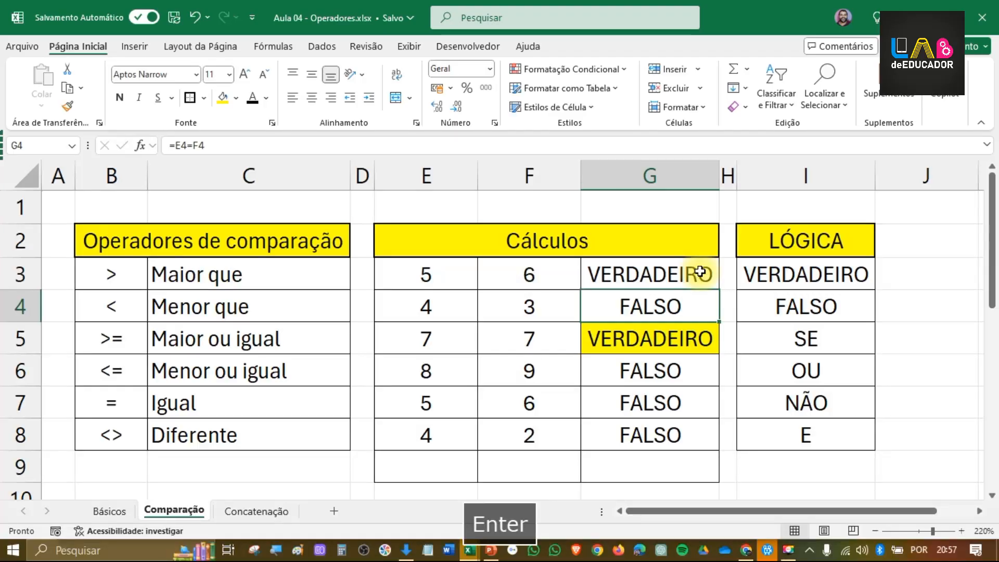
click(700, 270)
drag(718, 289, 696, 436)
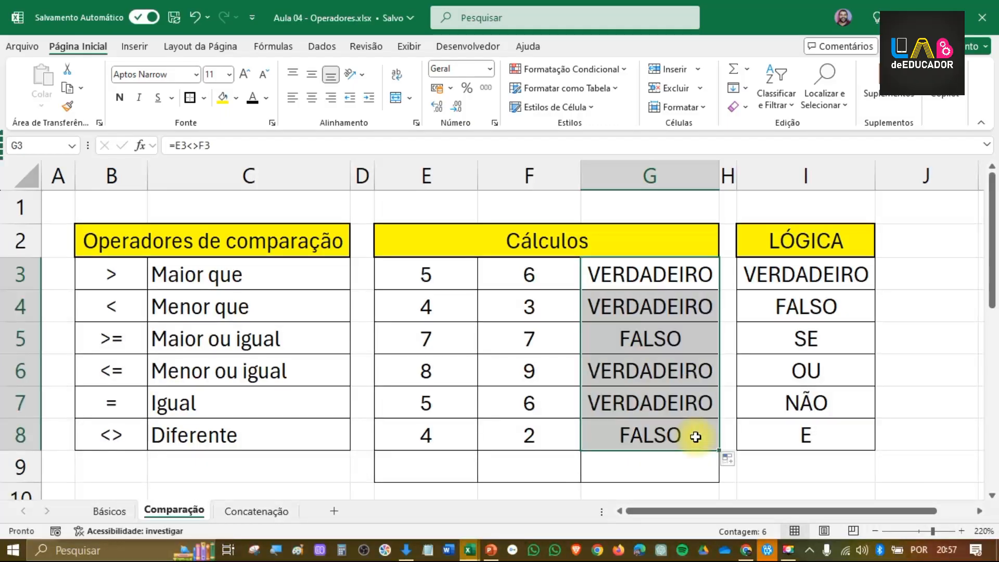
Step: Compare the G5 result with the values in E5:F5 and review the comparison operators in B3:B8
click(685, 336)
drag(475, 334, 493, 344)
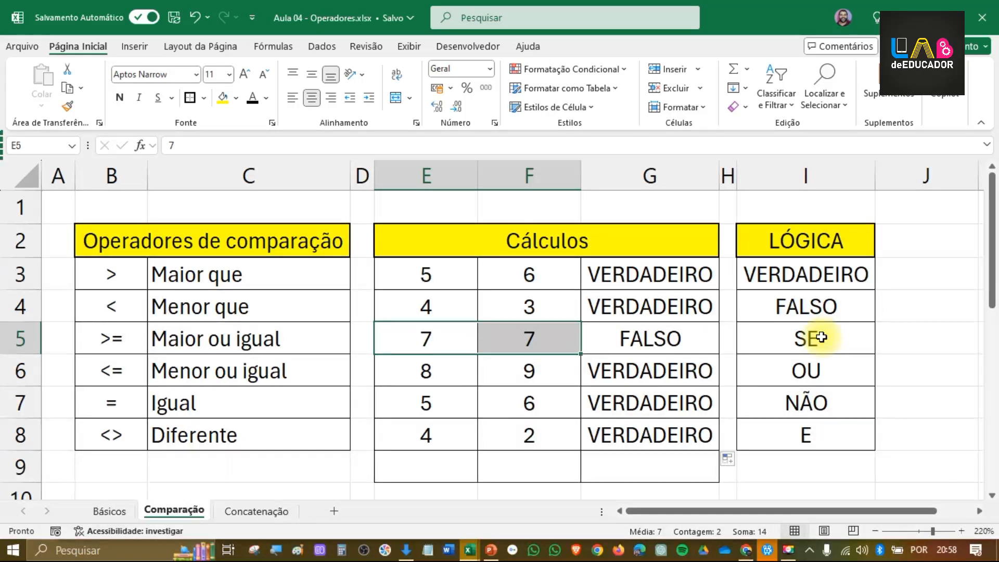
drag(116, 274, 137, 440)
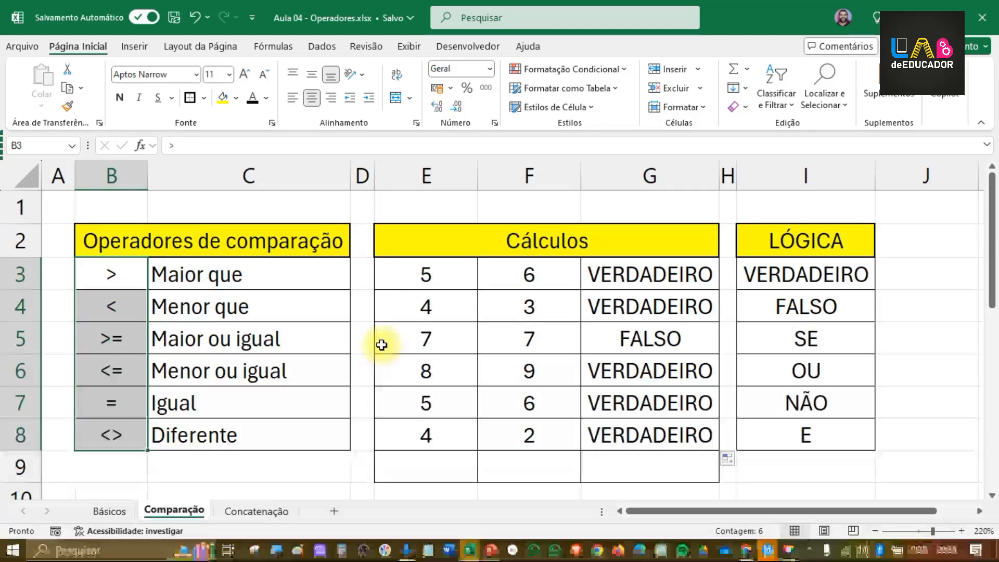
Step: Go to the Concatenação sheet and review the & operator in B3 and the first value in E3
click(240, 512)
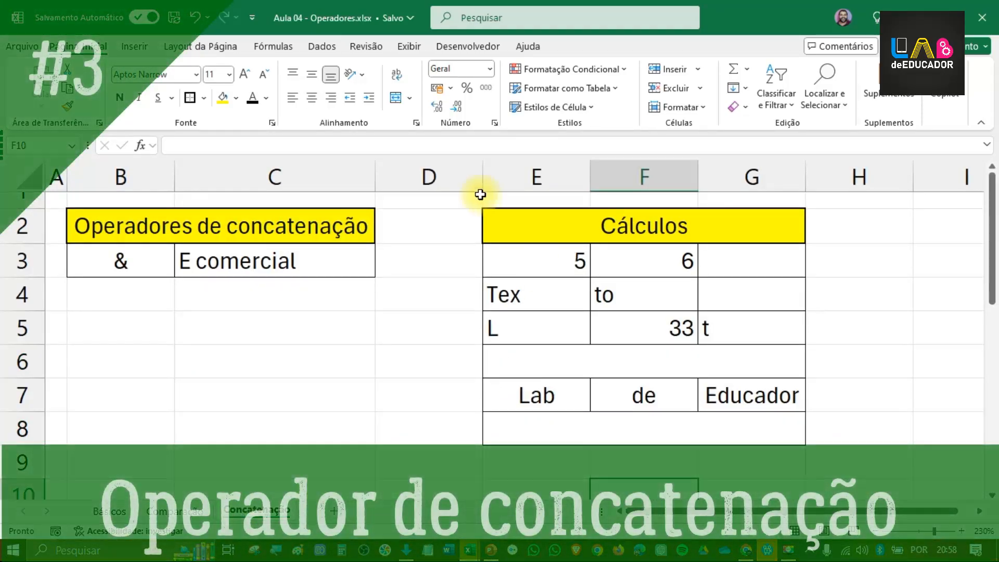
click(139, 261)
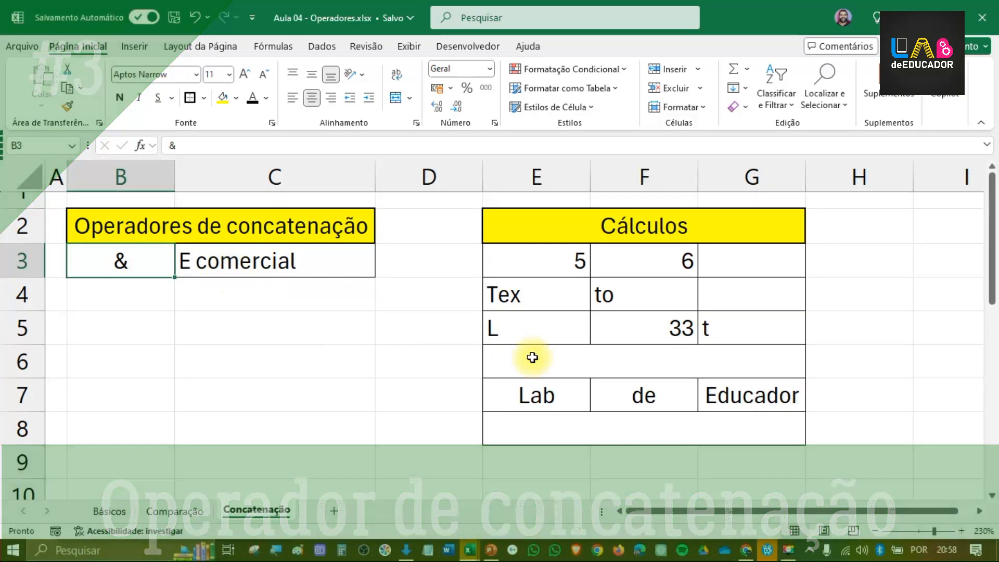
click(539, 263)
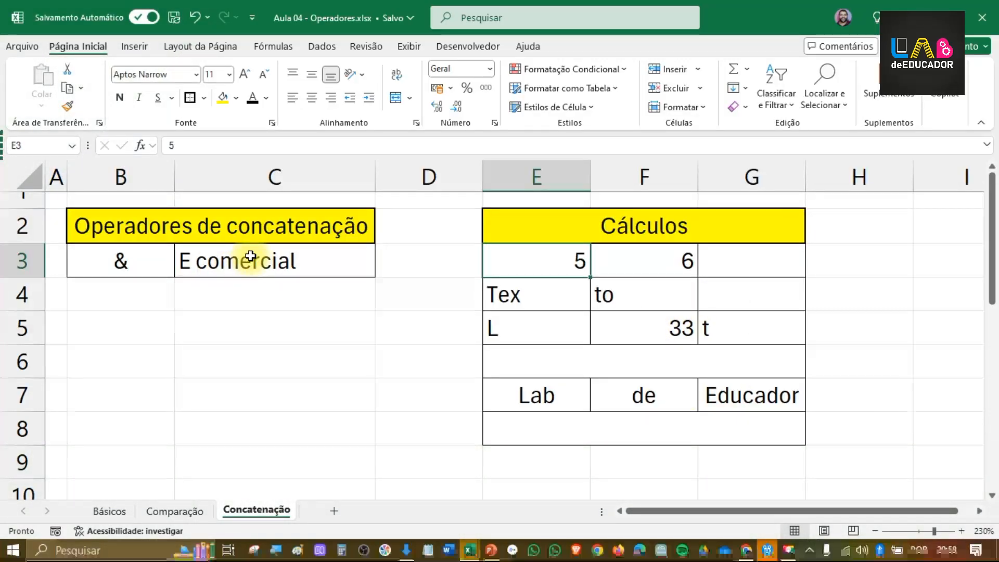
Step: Join the values of E3 and F3 in G3 with the formula =E3&F3
click(715, 263)
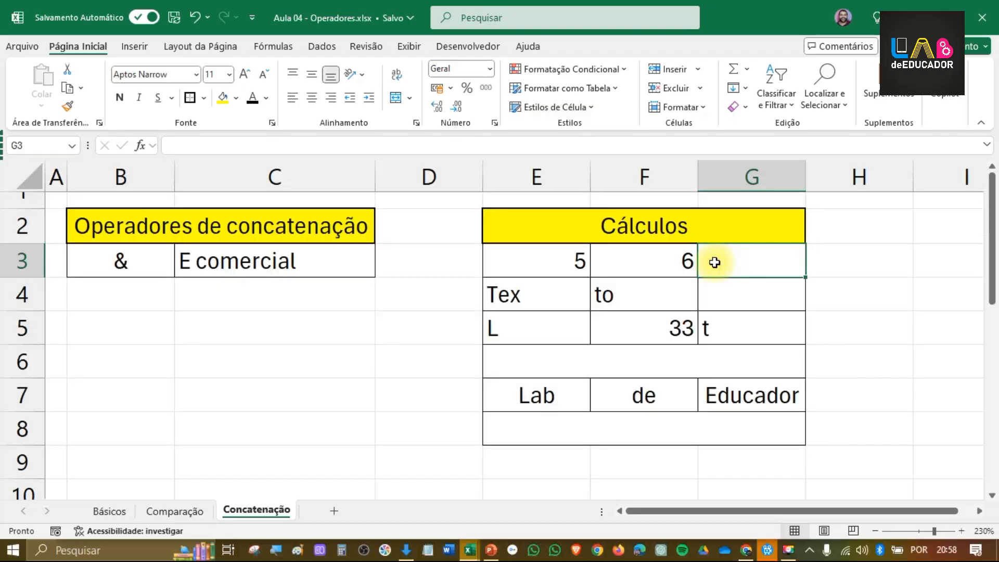
text(=)
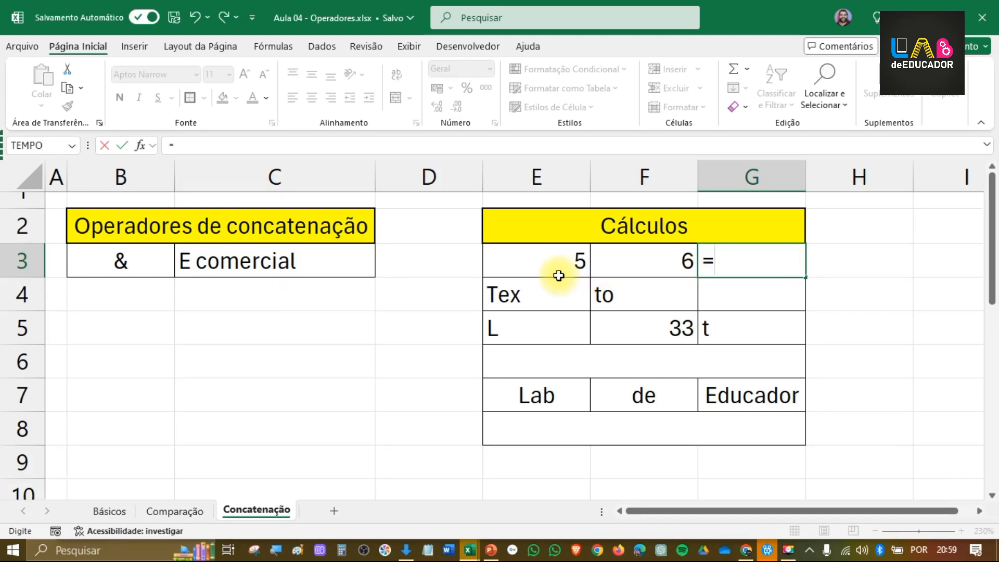
click(552, 257)
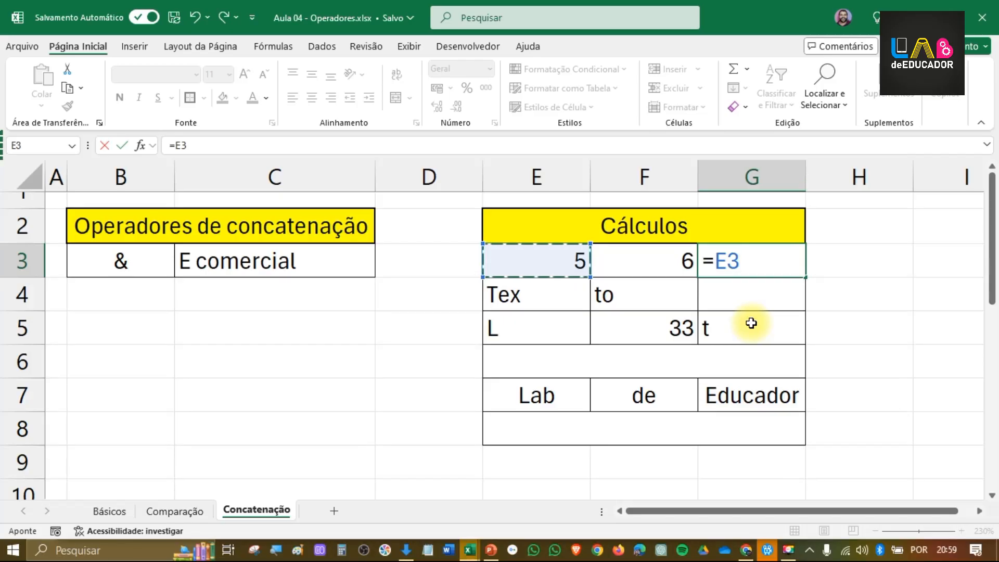
text(&)
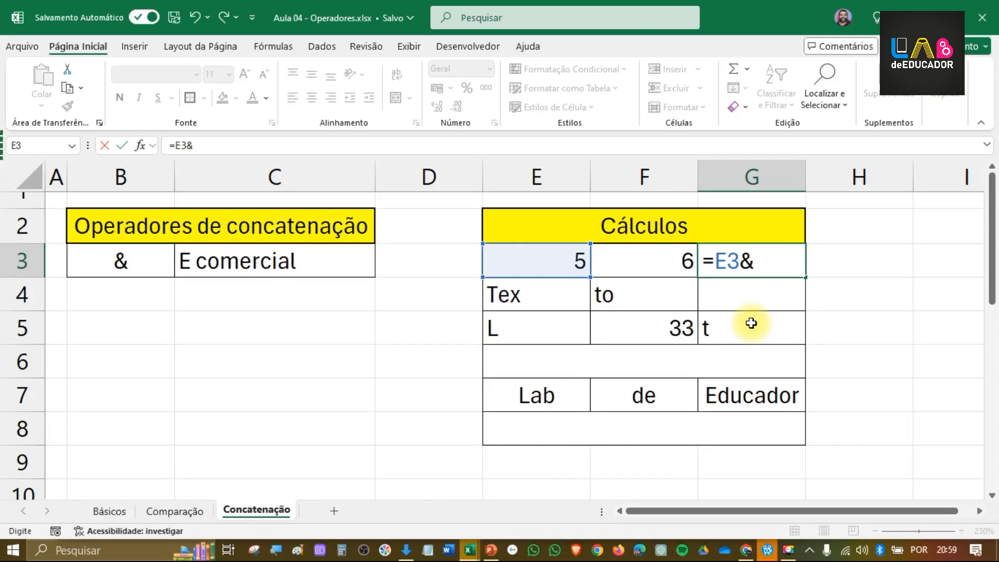
click(646, 267)
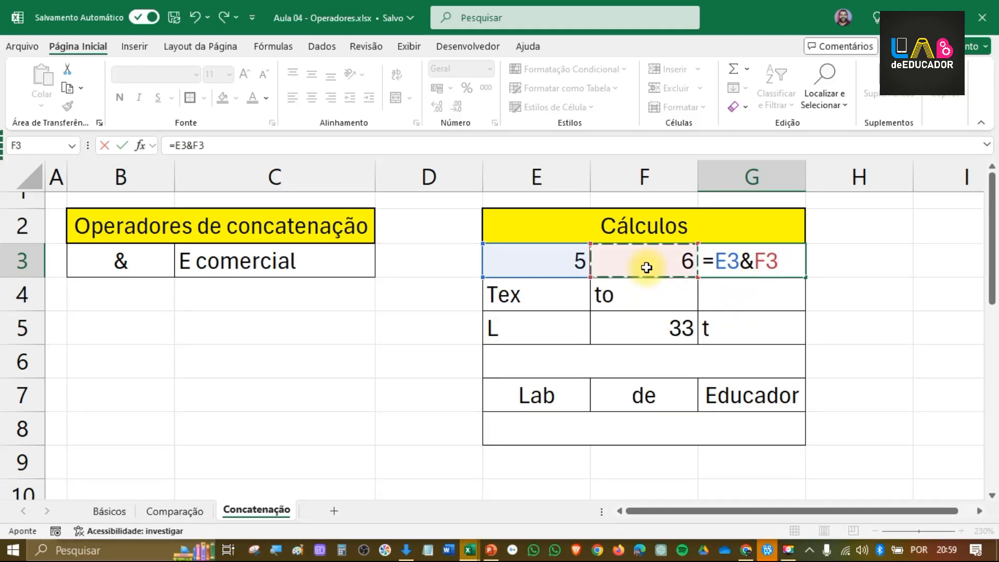
key(Return)
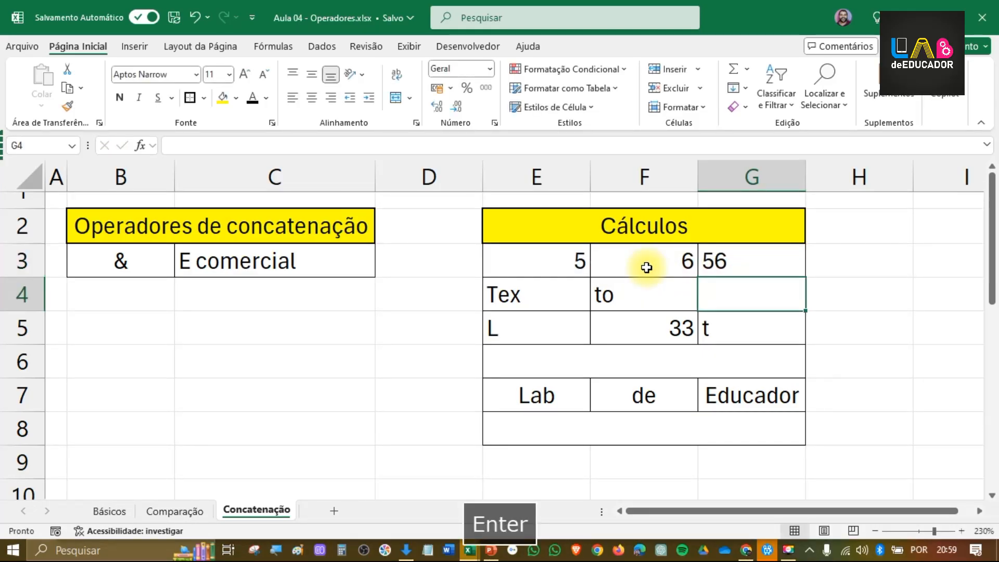
Step: Set the number format of G3 to Número, check its formula, and centre the cell's content
click(722, 262)
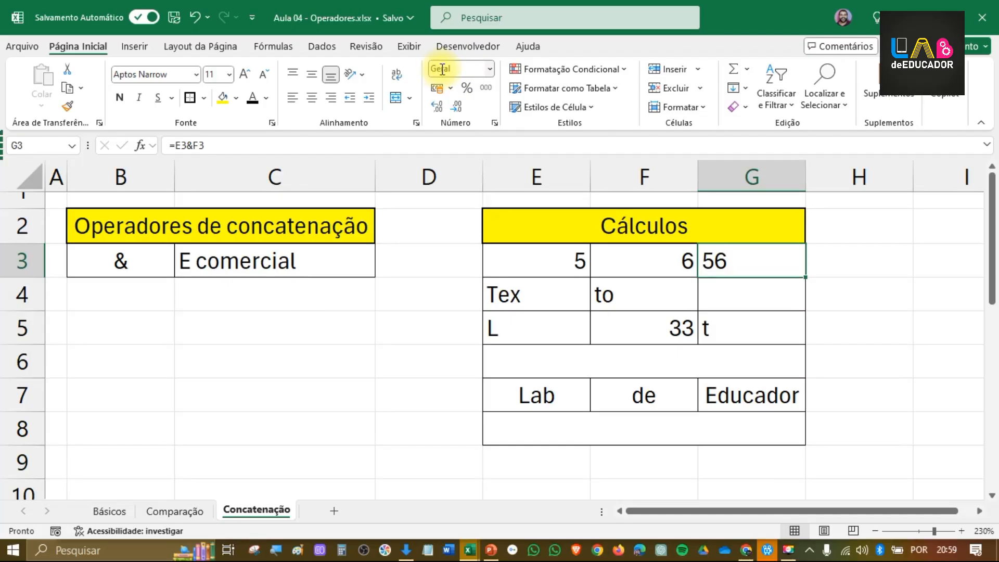
click(490, 69)
click(482, 138)
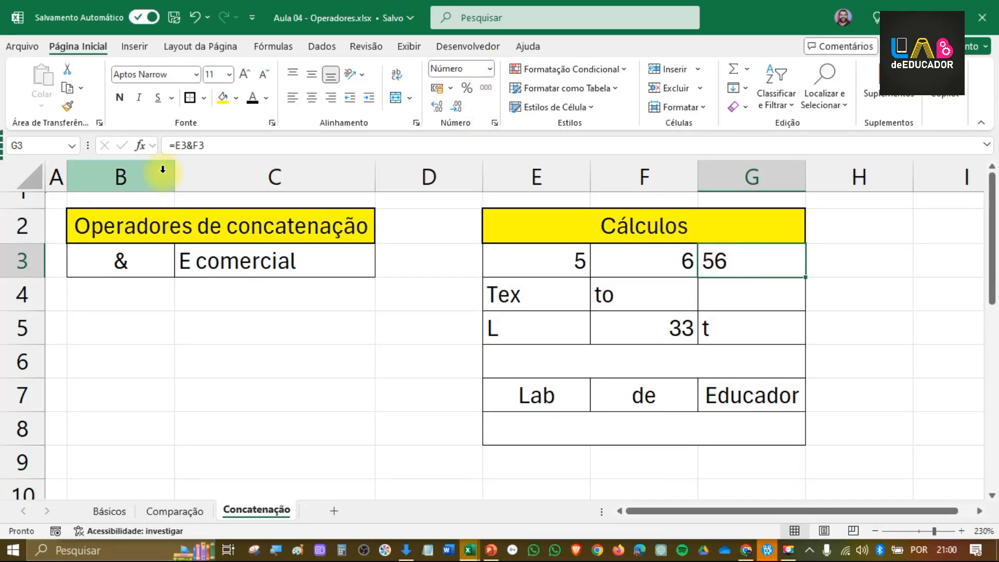
drag(206, 146, 172, 146)
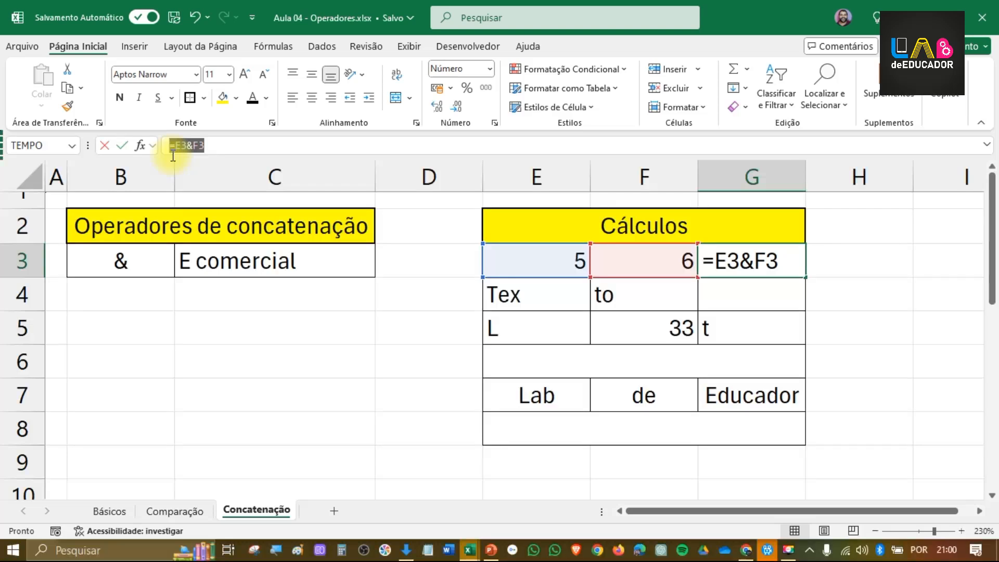
key(Return)
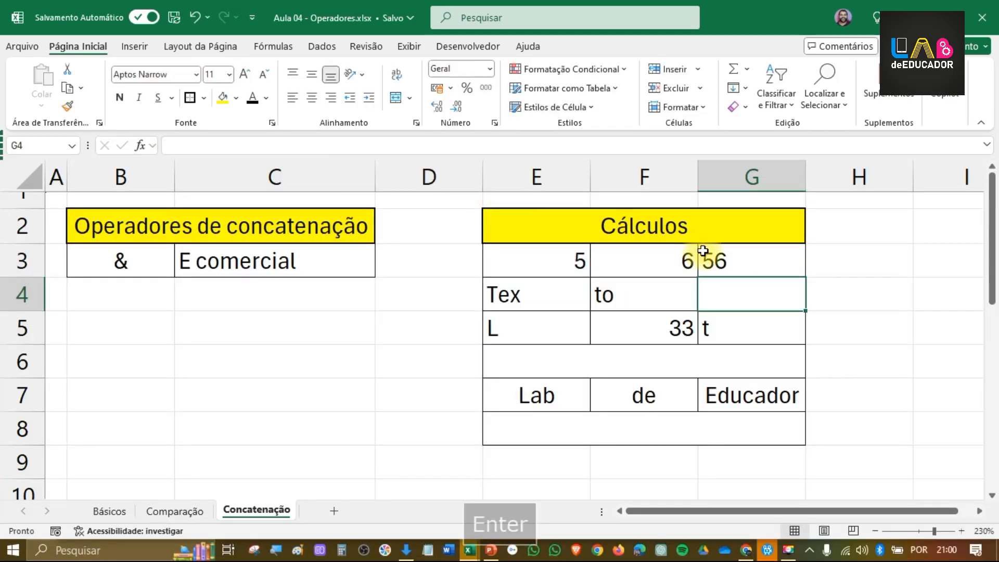
click(724, 259)
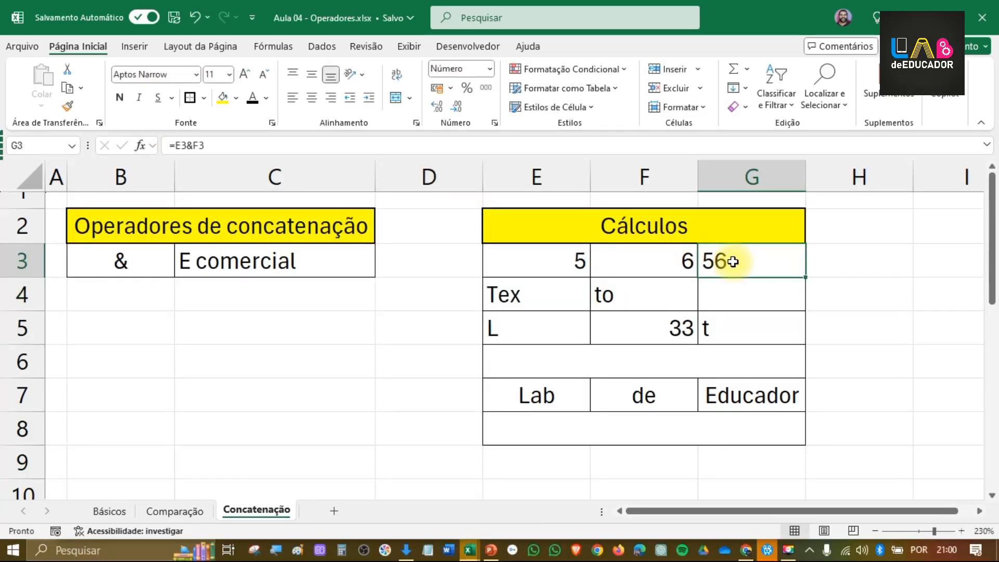
click(319, 98)
Step: Join the text of E4 and F4 in G4 with =E4&F4 and centre the result
click(765, 292)
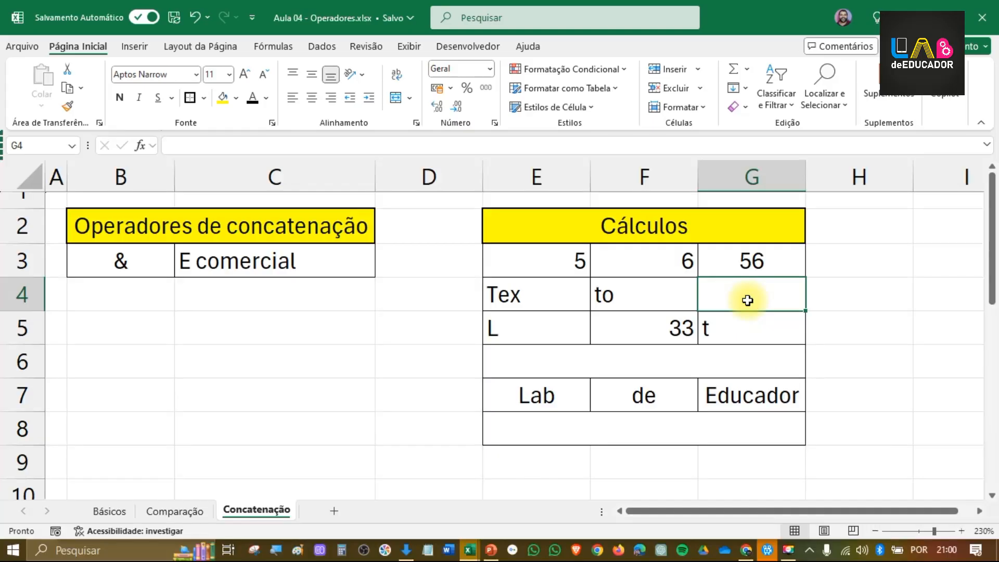
text(=)
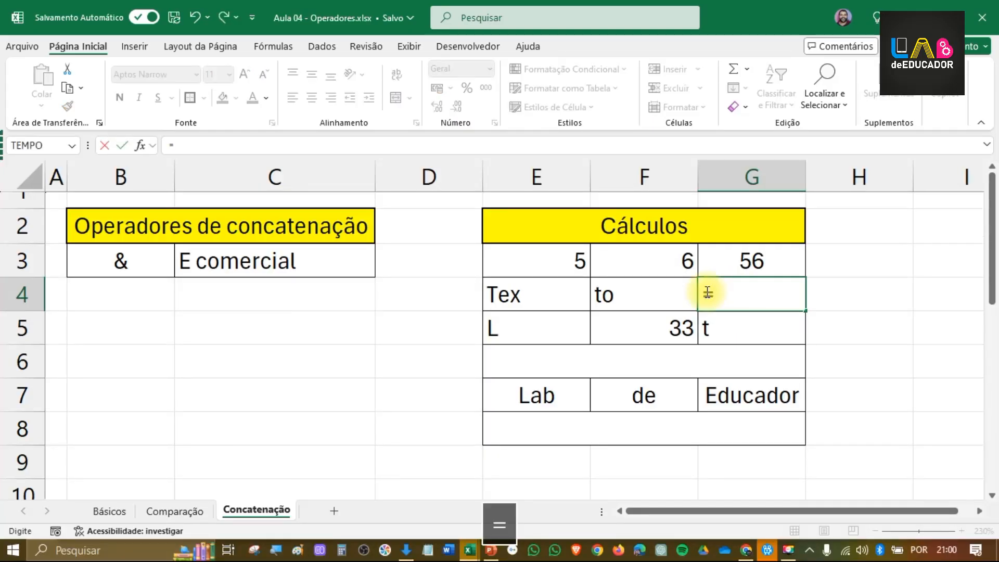
click(547, 299)
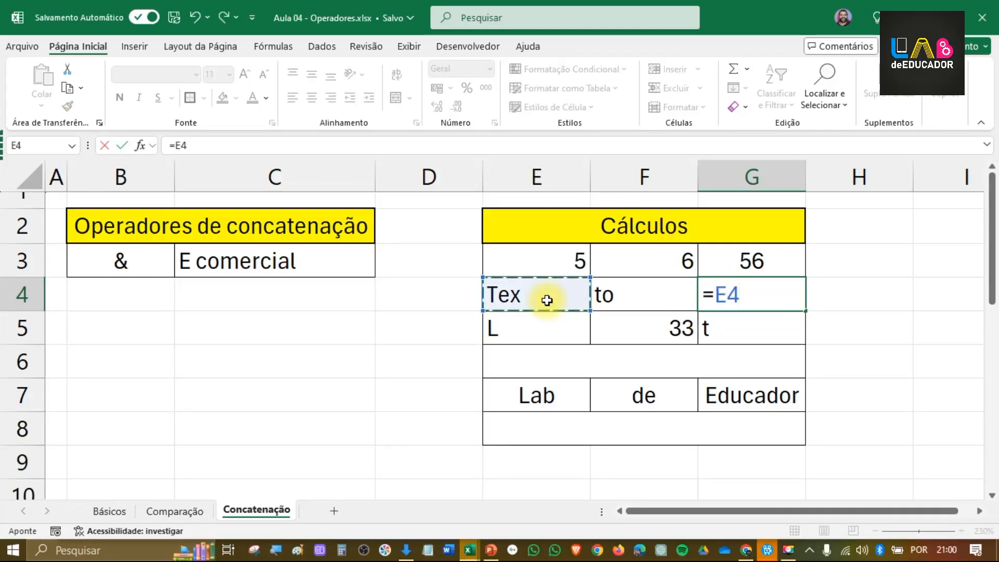
text(&)
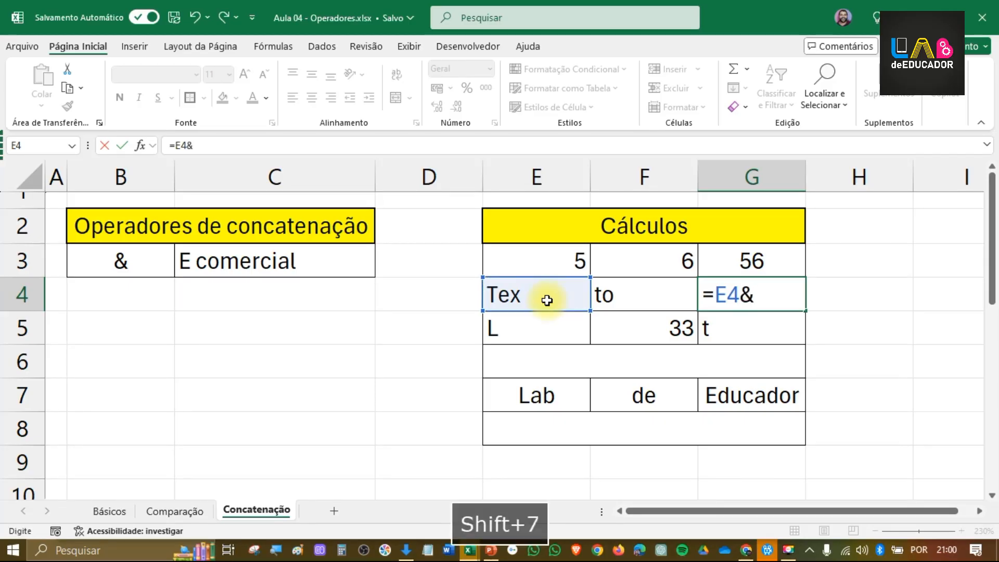
click(607, 293)
key(Return)
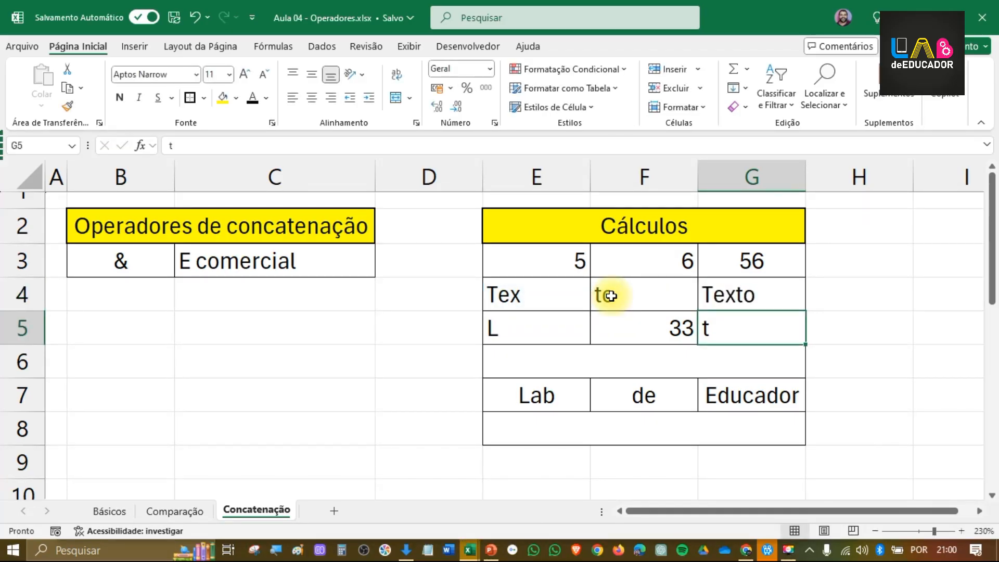
click(739, 294)
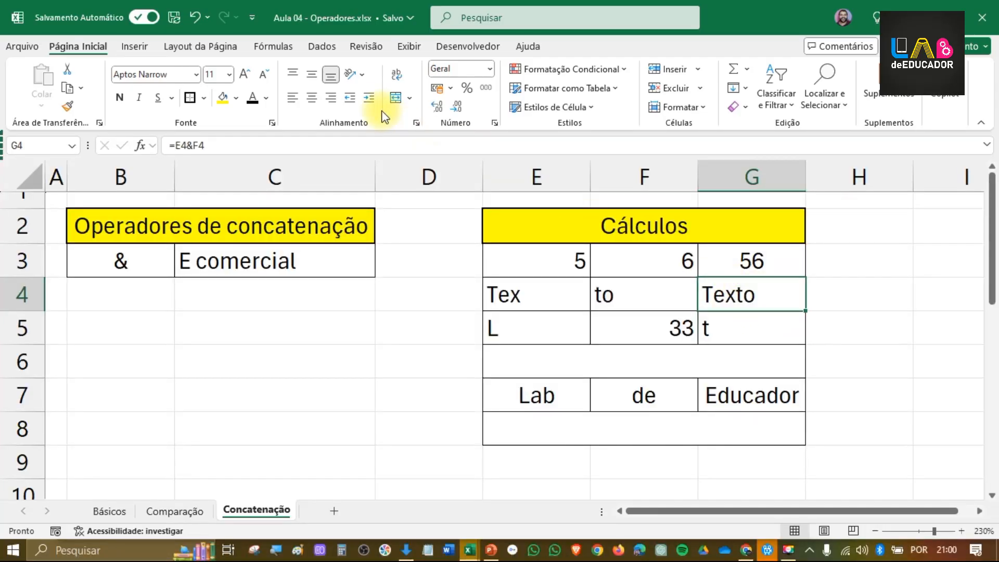
click(315, 97)
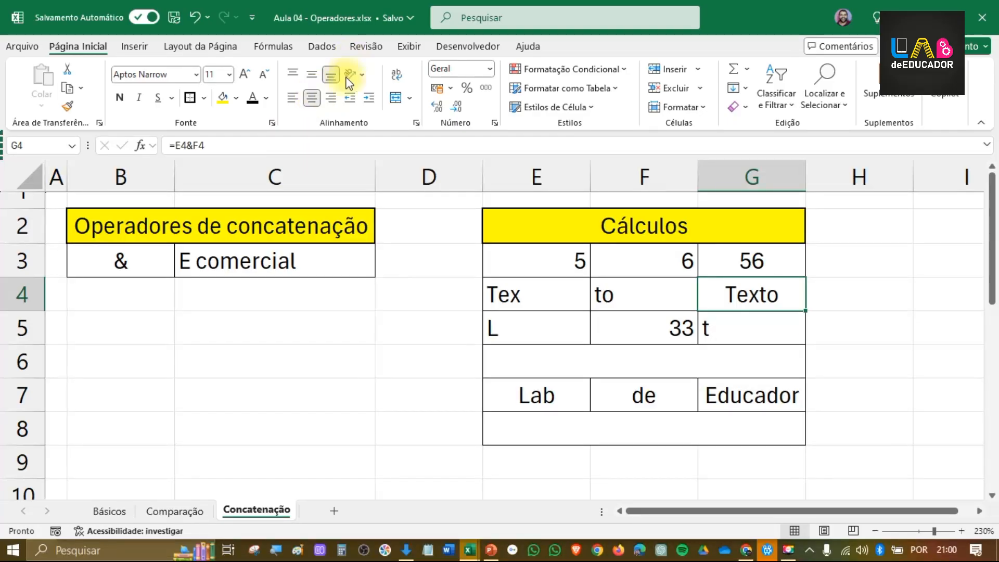
Step: Concatenate the three cells E5, F5 and G5 in merged row 6 with =E5&F5&G5
click(673, 360)
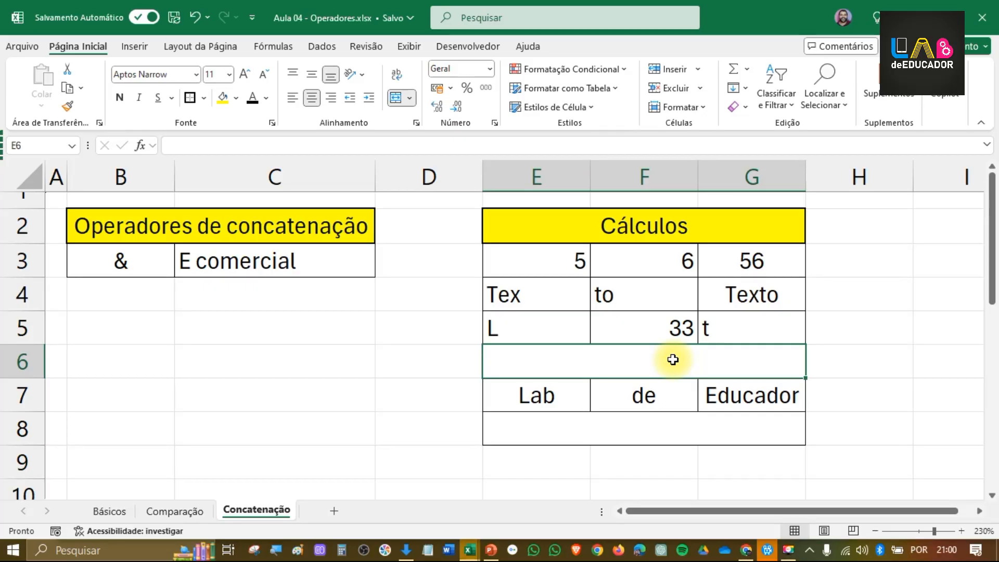
text(=)
click(508, 332)
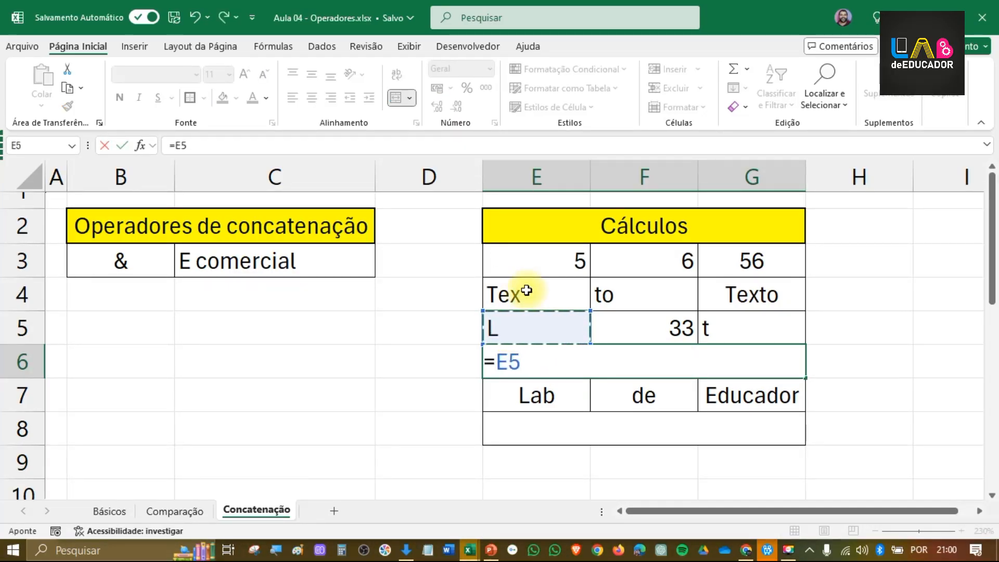
text(&)
click(634, 332)
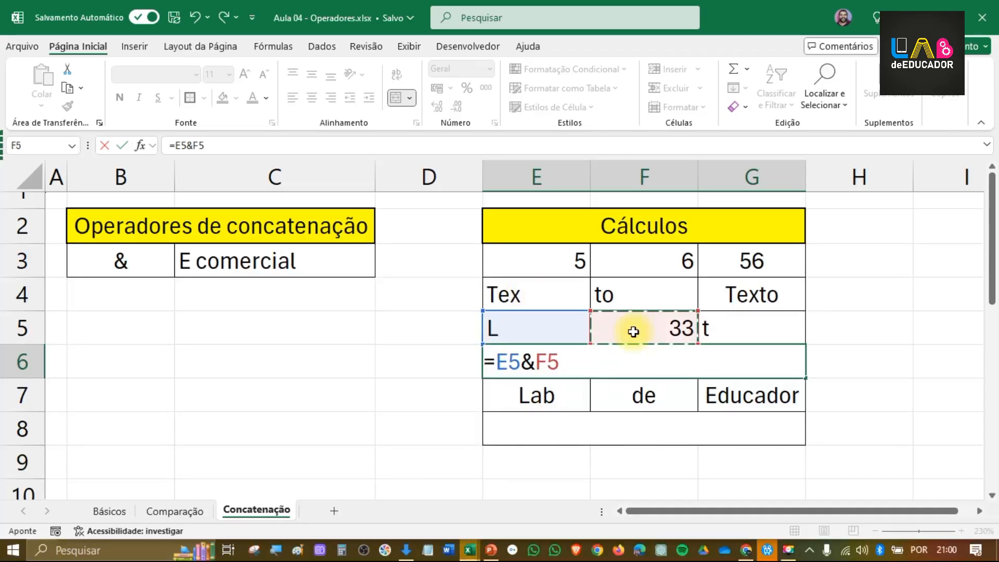
text(&)
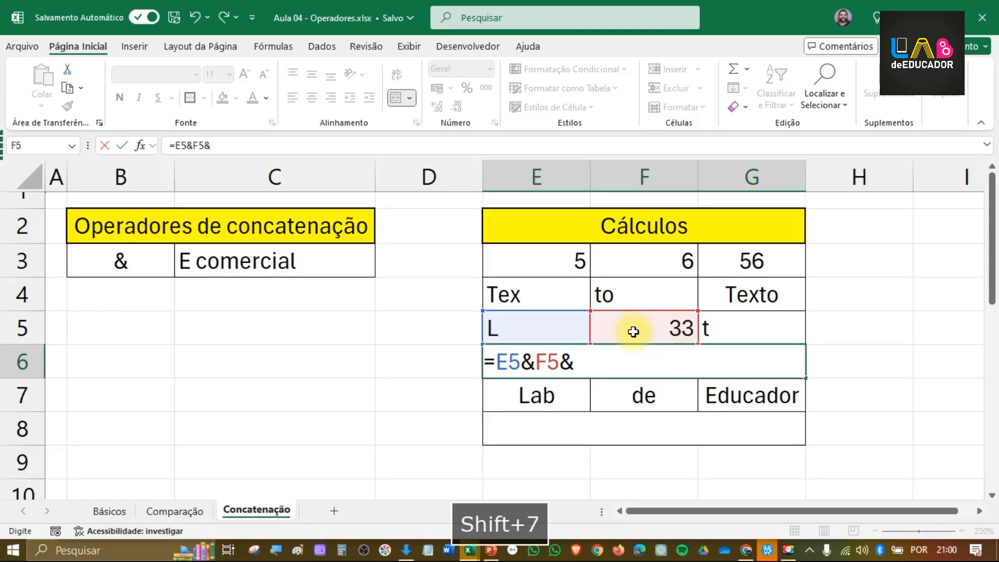
click(719, 328)
key(Return)
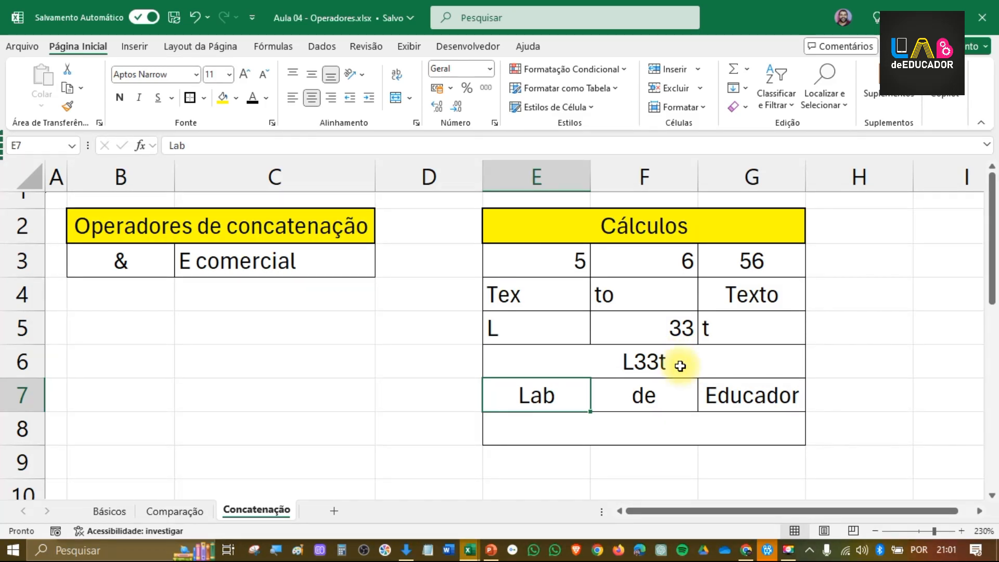
Step: Review the concatenation results in G3, G4 and merged cell E6, comparing how their parts are joined
click(670, 433)
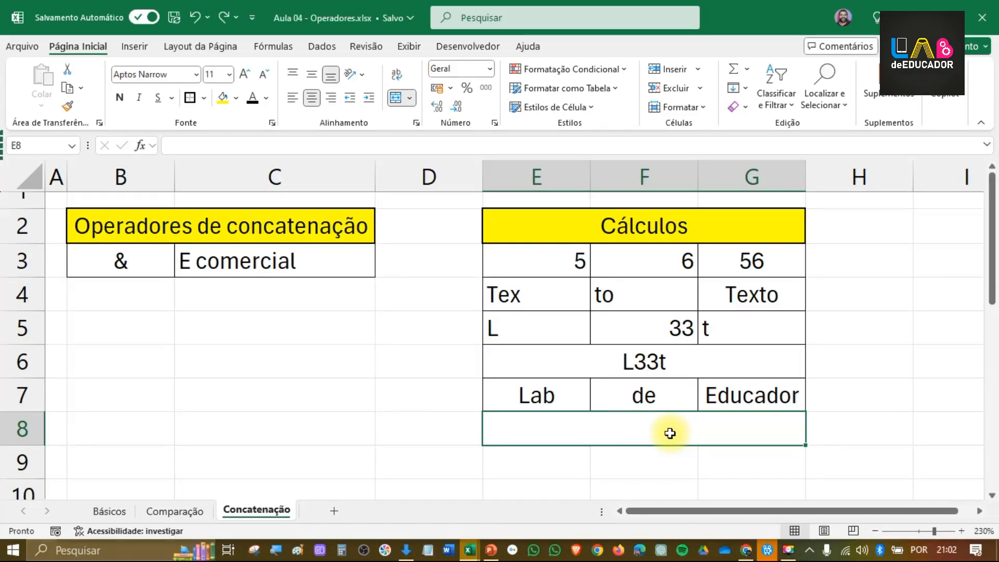
click(734, 292)
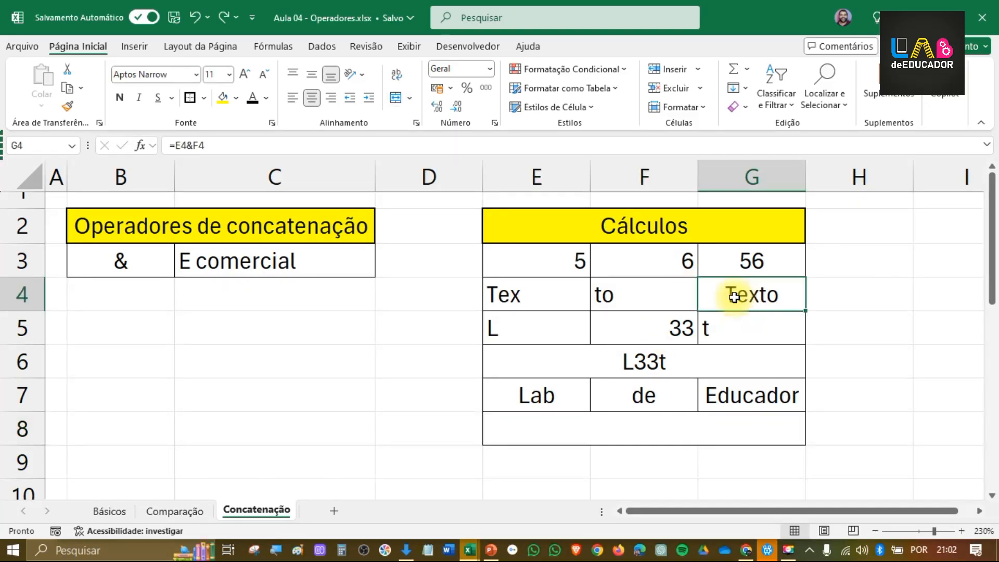
click(765, 258)
click(763, 306)
click(748, 346)
click(743, 259)
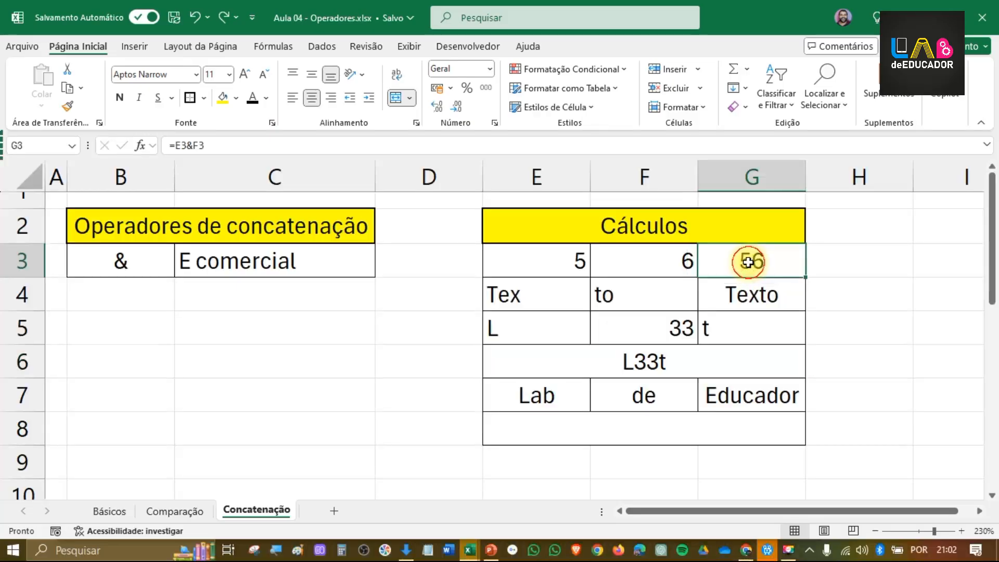
click(752, 294)
click(748, 349)
click(751, 261)
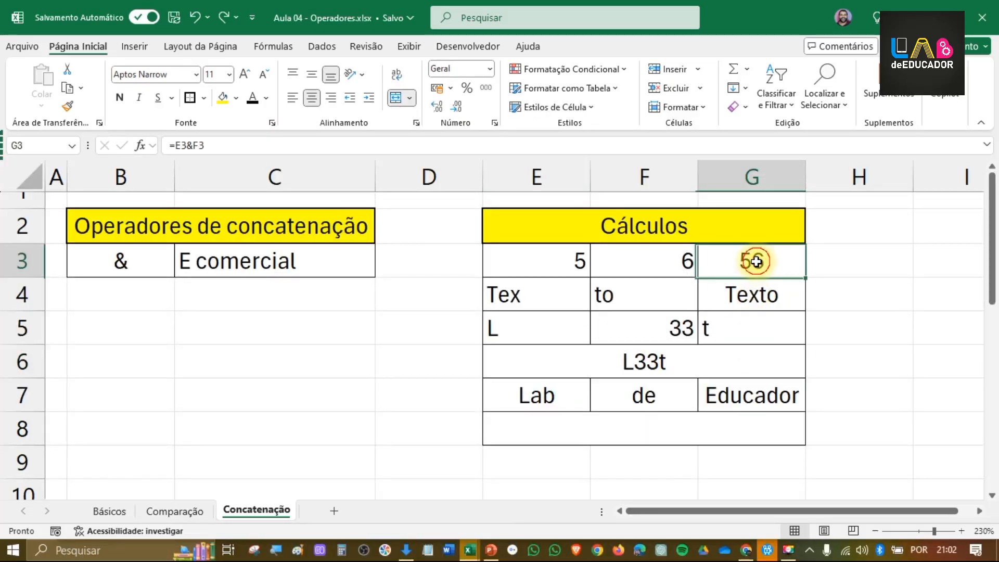
click(752, 290)
Step: Join the texts of E7, F7 and G7 with spaces between them in merged row 8 using =E7&" "&F7&" "&G7
click(610, 418)
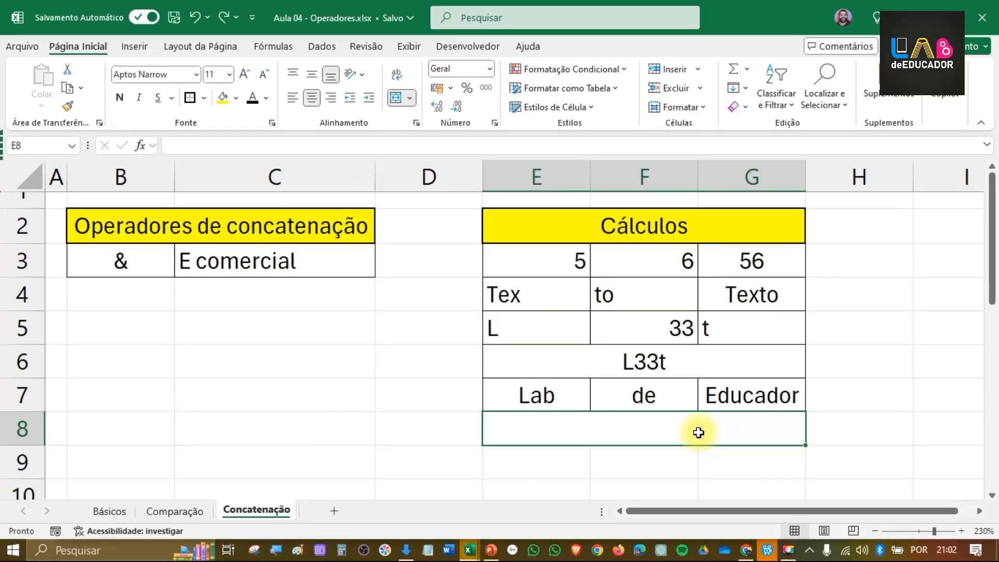
text(=)
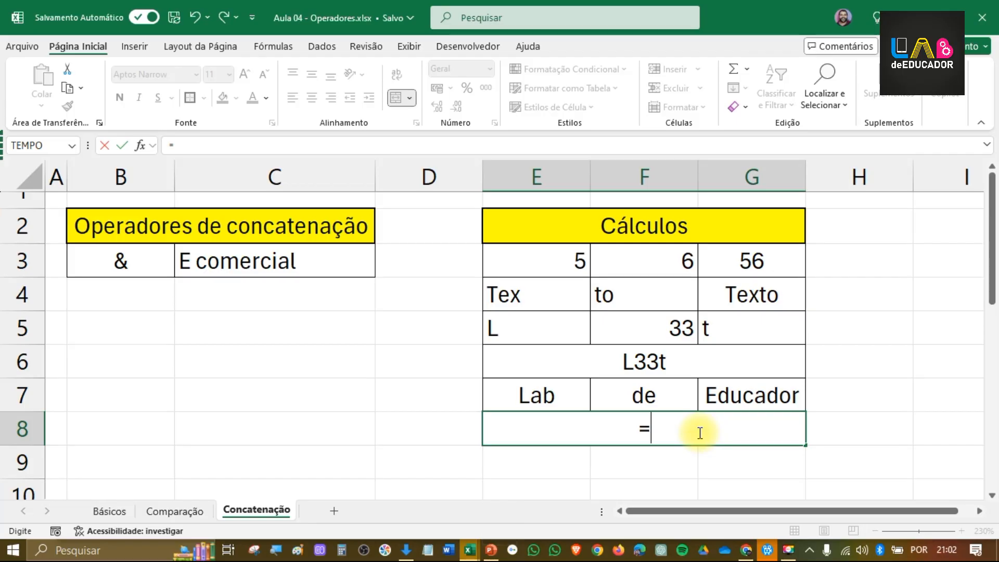
click(567, 401)
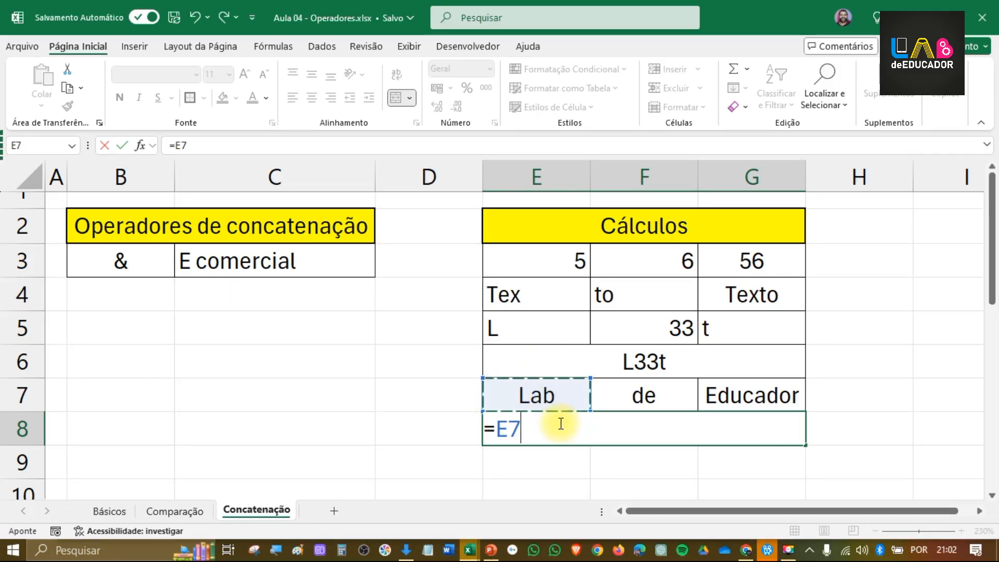
text(&)
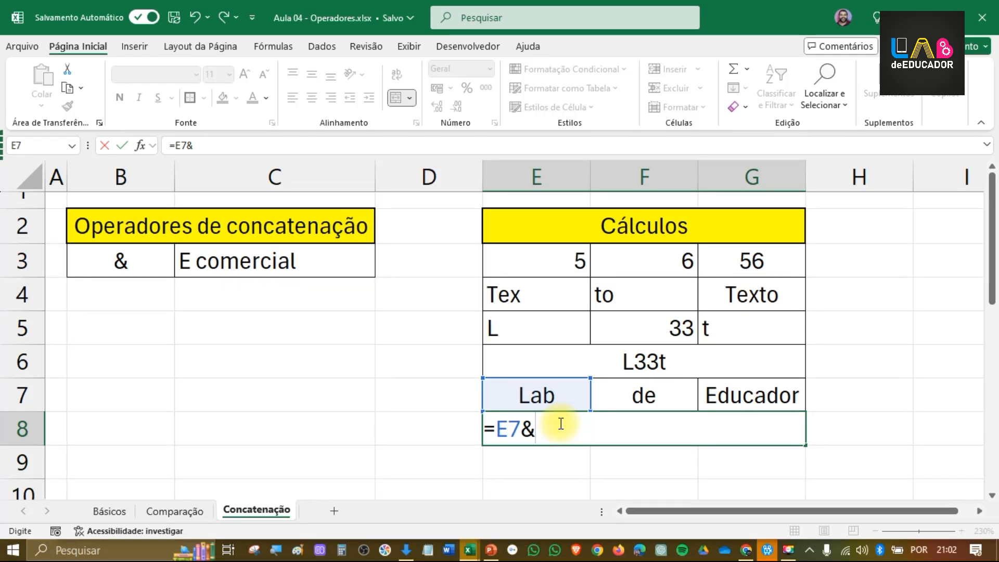
text(" )
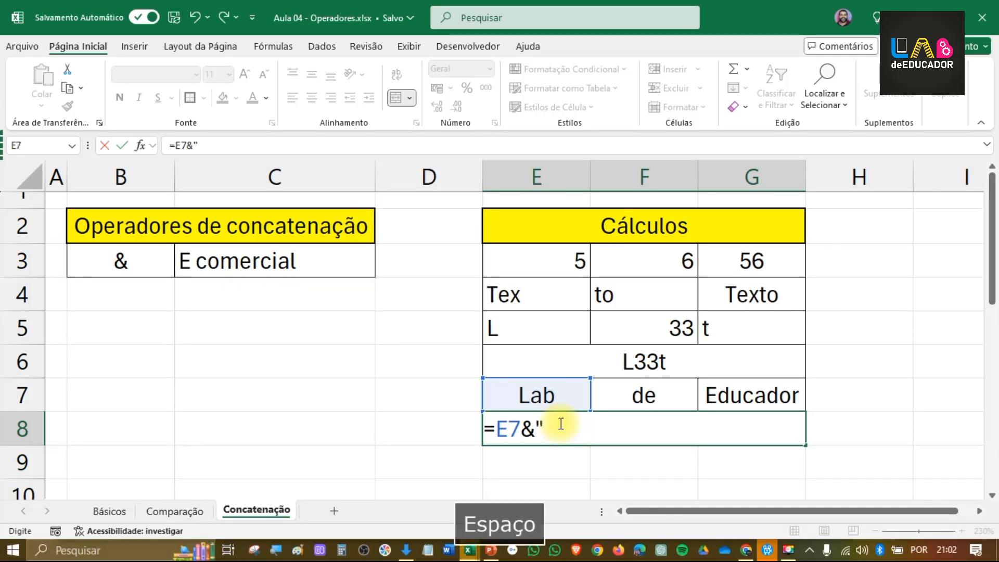
text(")
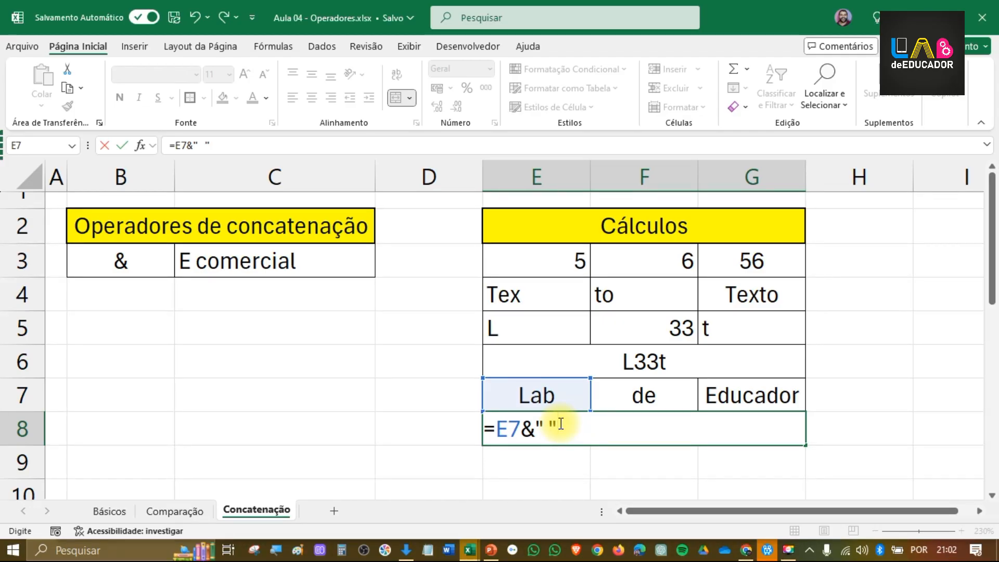
text(&)
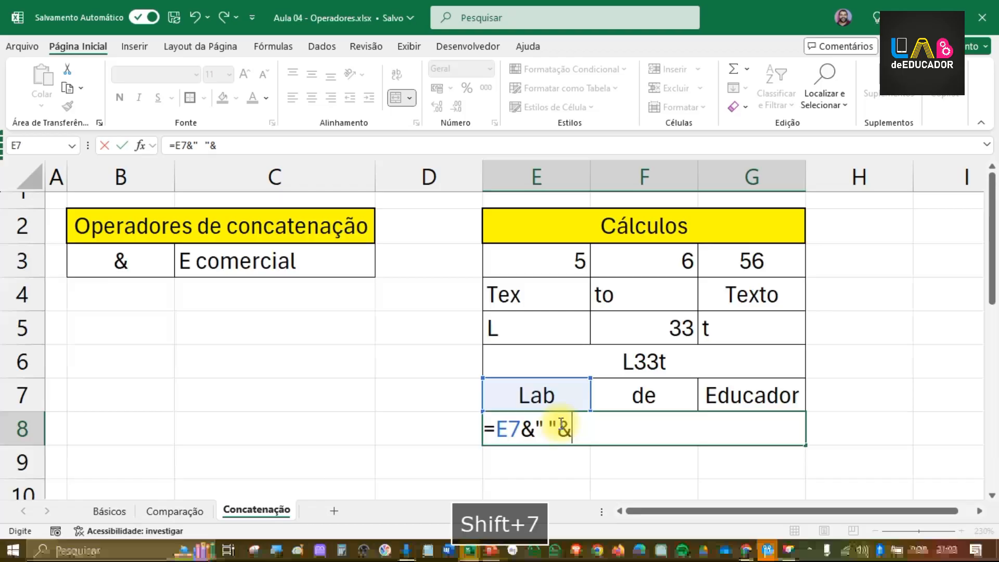
click(675, 402)
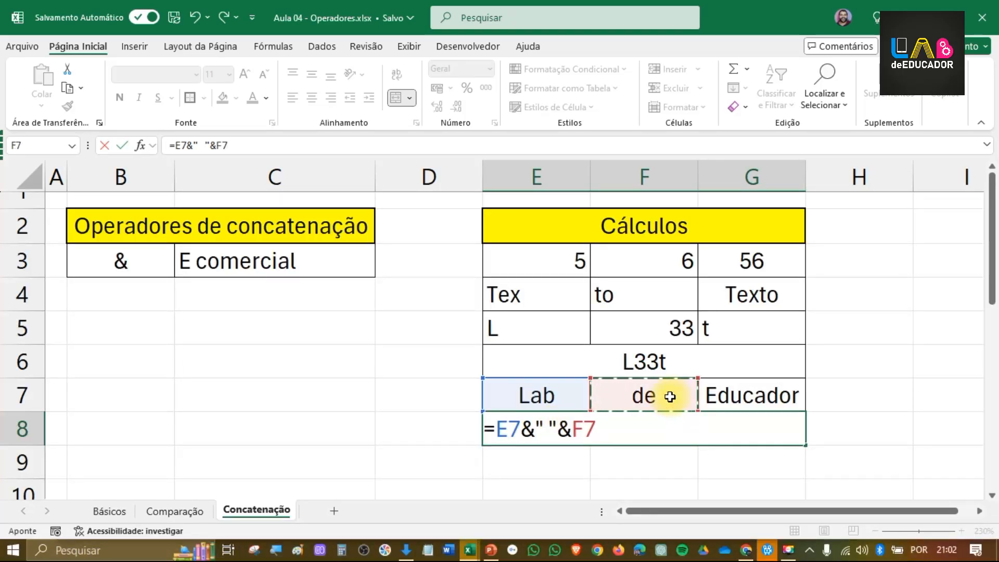
text(&)
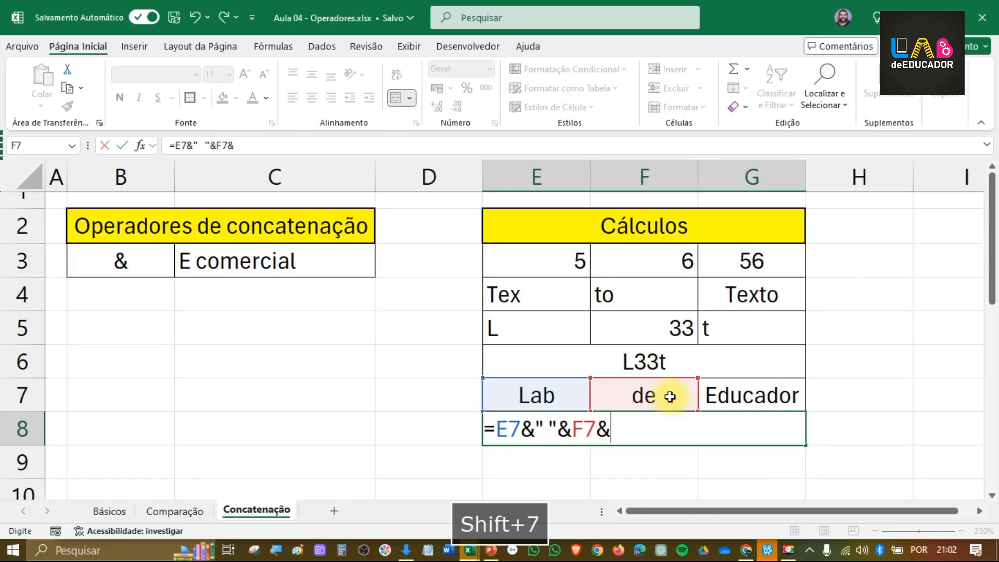
text(" ")
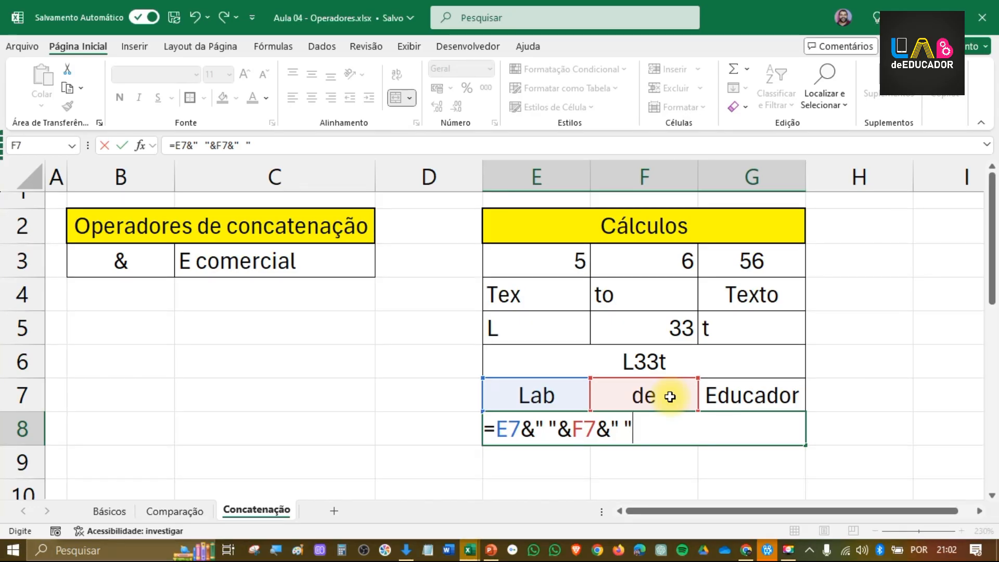
text(&)
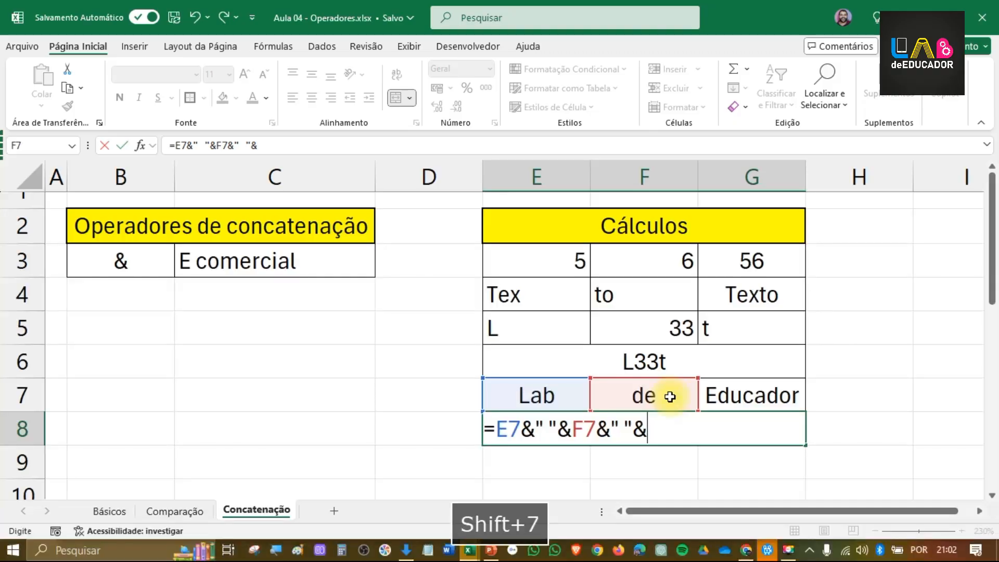
click(727, 394)
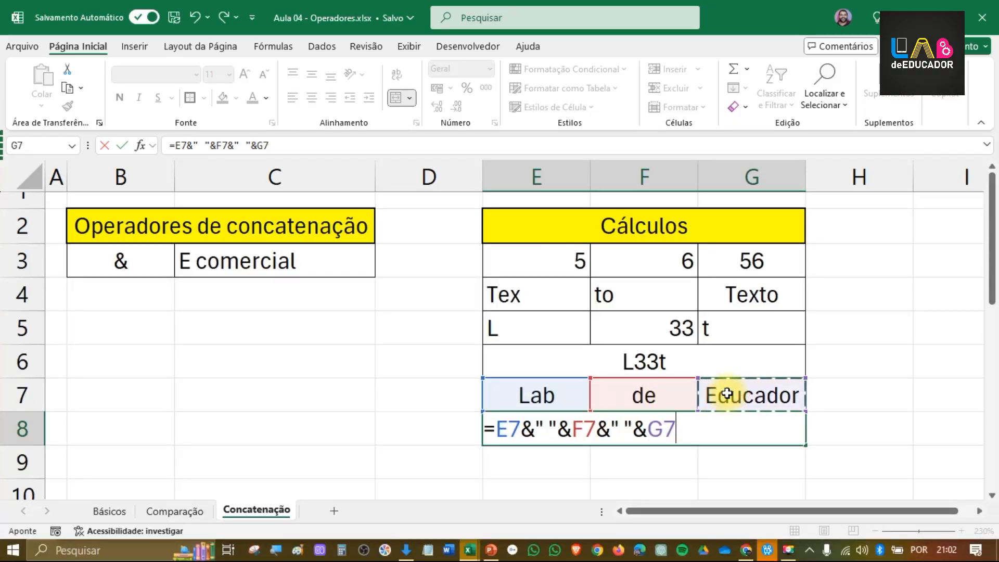
key(Return)
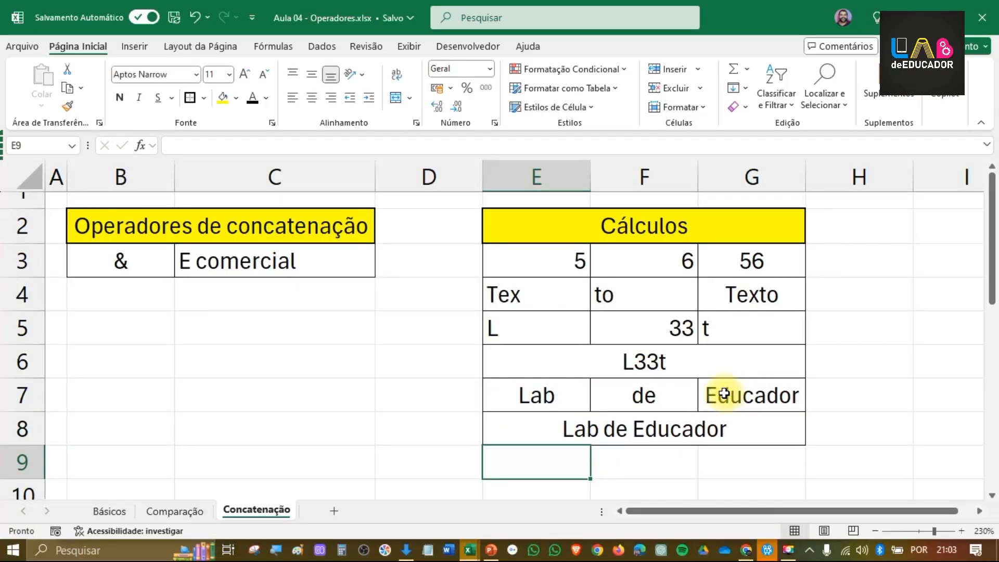
Step: Review the spaced concatenation formula in merged cell E8 and the & operator listed in B3
click(681, 395)
click(576, 428)
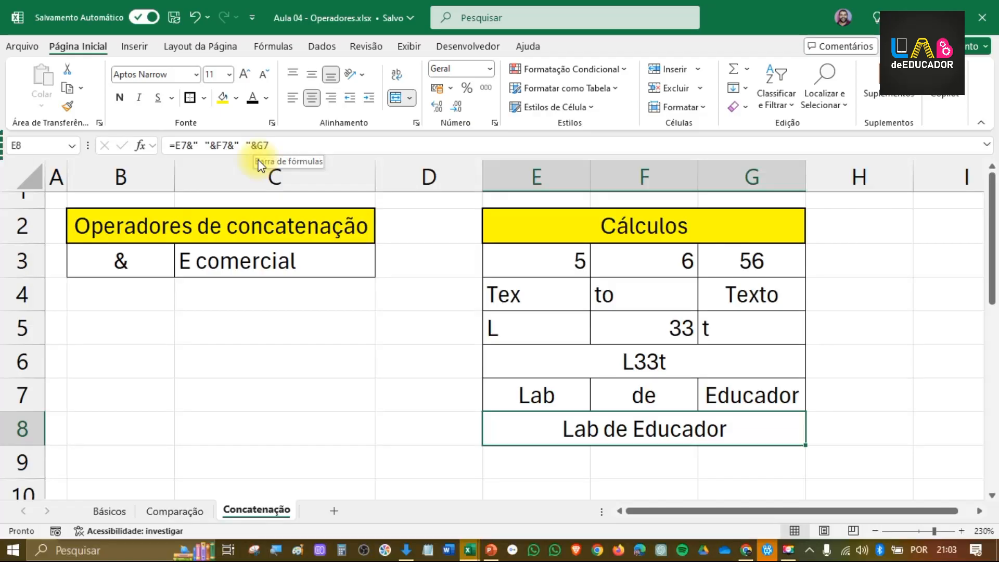
click(121, 261)
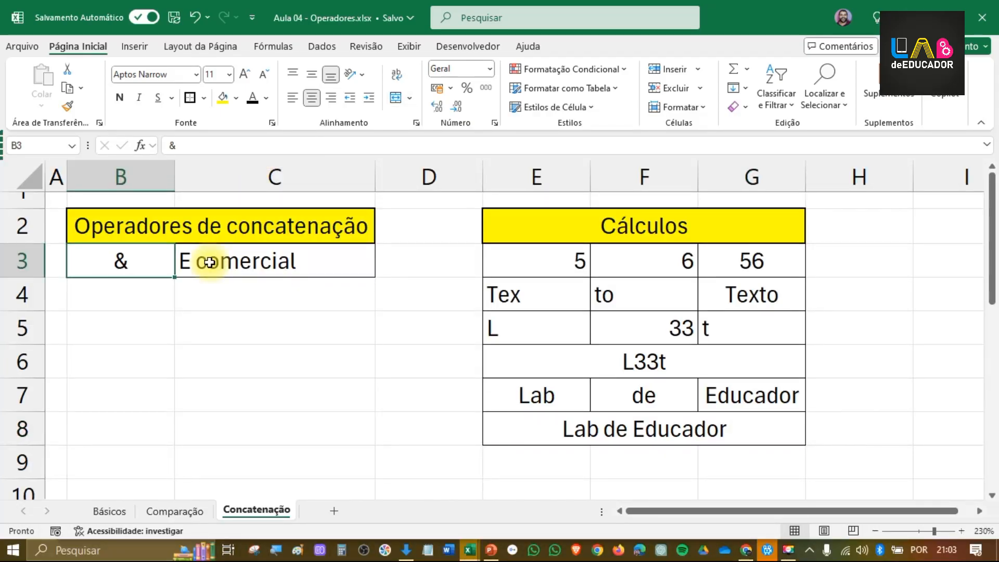